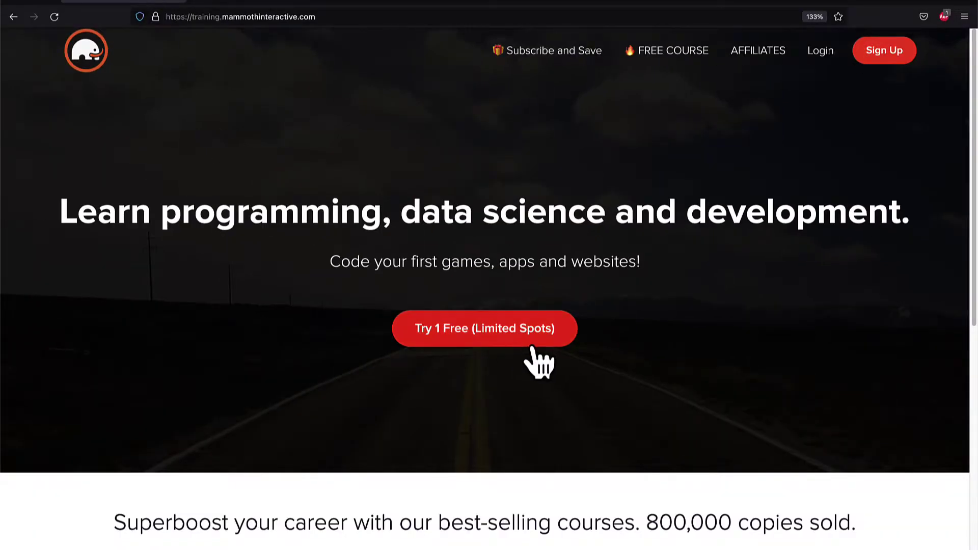
Step: Scroll the Mammoth Interactive home page down to the course cards
scroll(640, 350, down, 5)
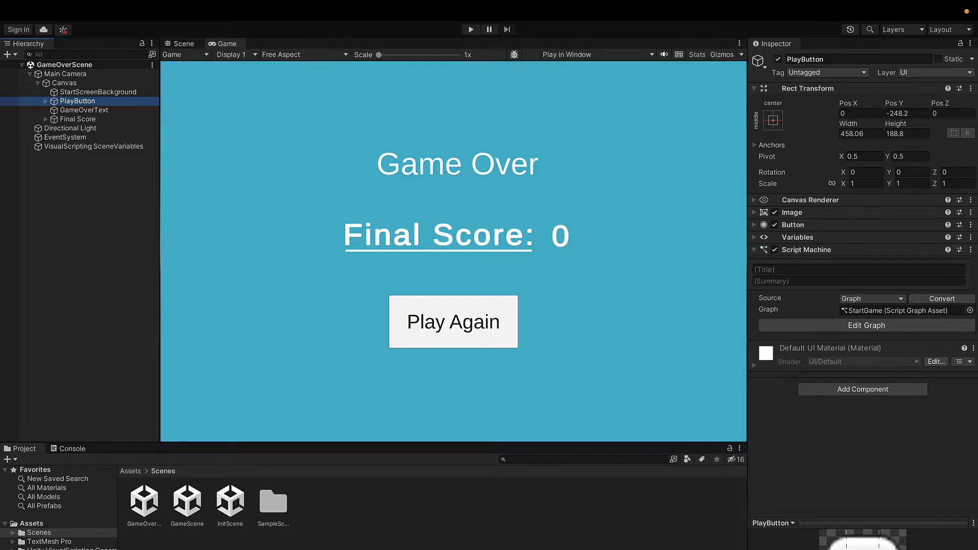
Step: Open GameScene, select Canvas > Lives, and open its Script Machine graph
double_click(184, 503)
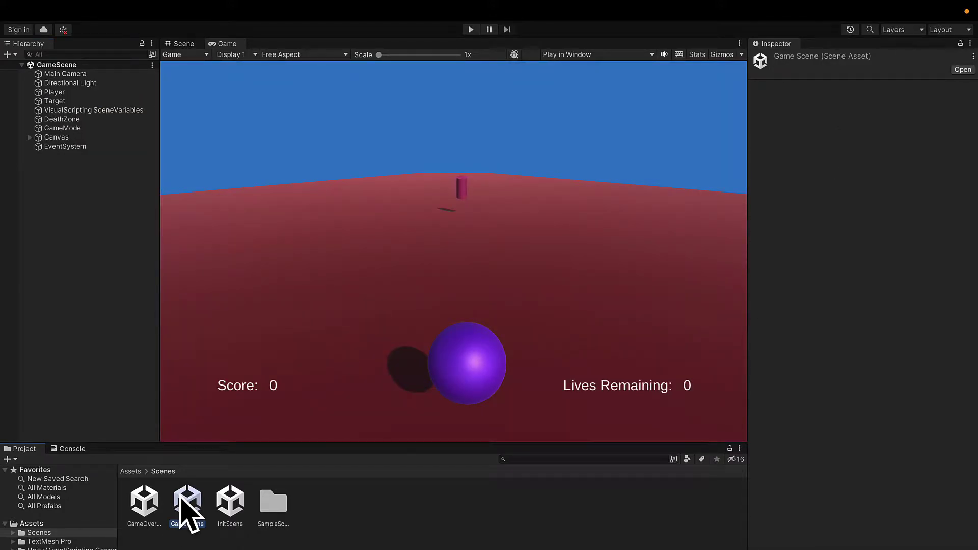
click(30, 137)
click(100, 155)
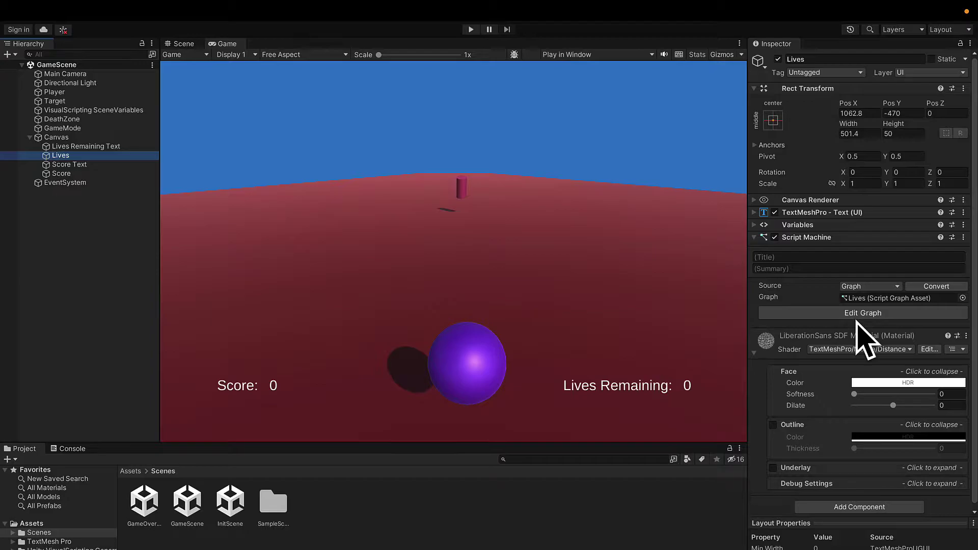
click(876, 314)
Step: Hide the Graph Inspector and Blackboard panels so the graph fills the window
click(25, 52)
click(25, 51)
click(49, 52)
click(25, 51)
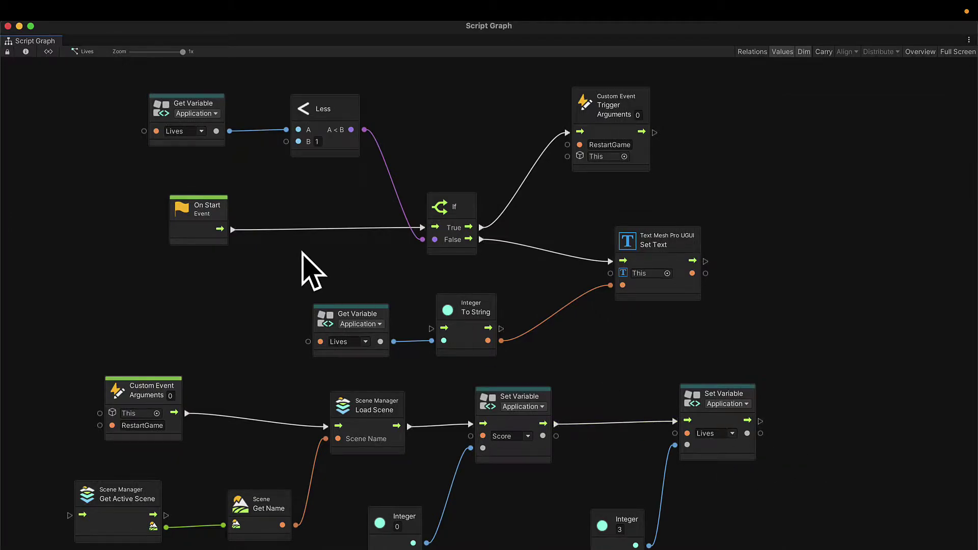
Step: Review the If, Less, RestartGame trigger and listener, Load Scene and Score reset nodes
click(460, 204)
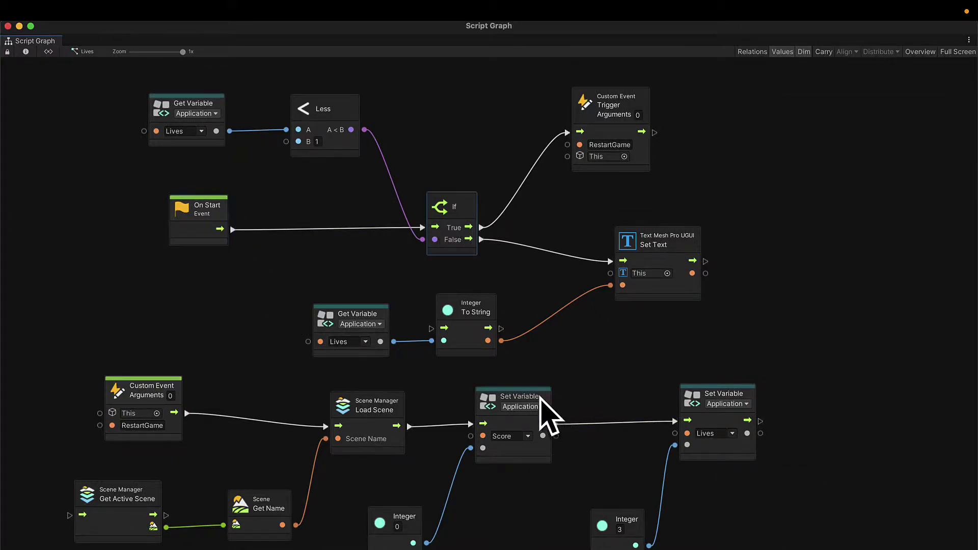
click(357, 110)
click(616, 129)
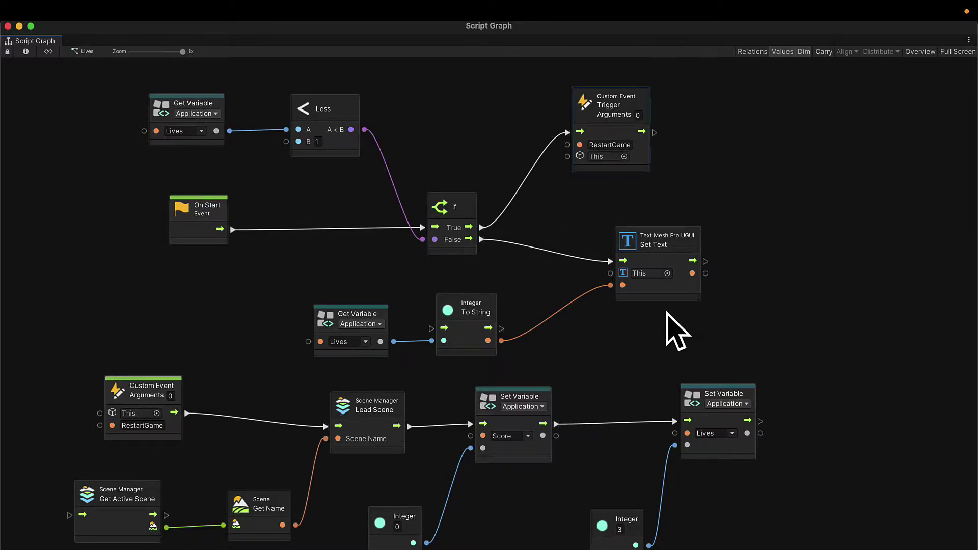
click(152, 380)
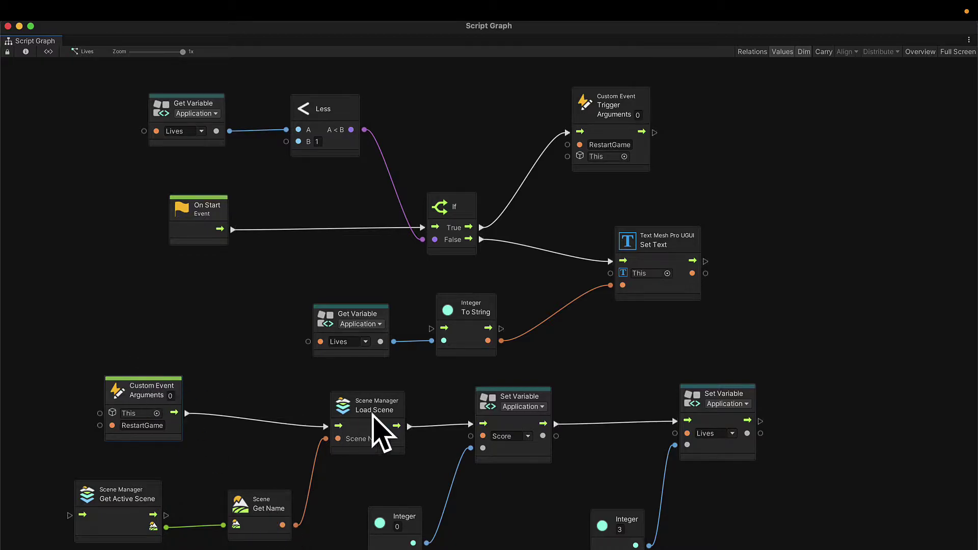
click(388, 418)
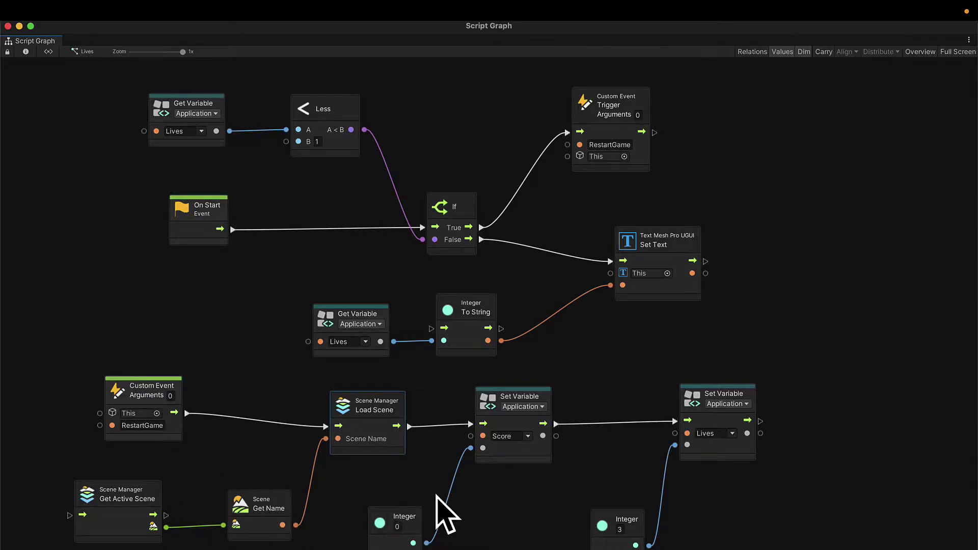
click(506, 422)
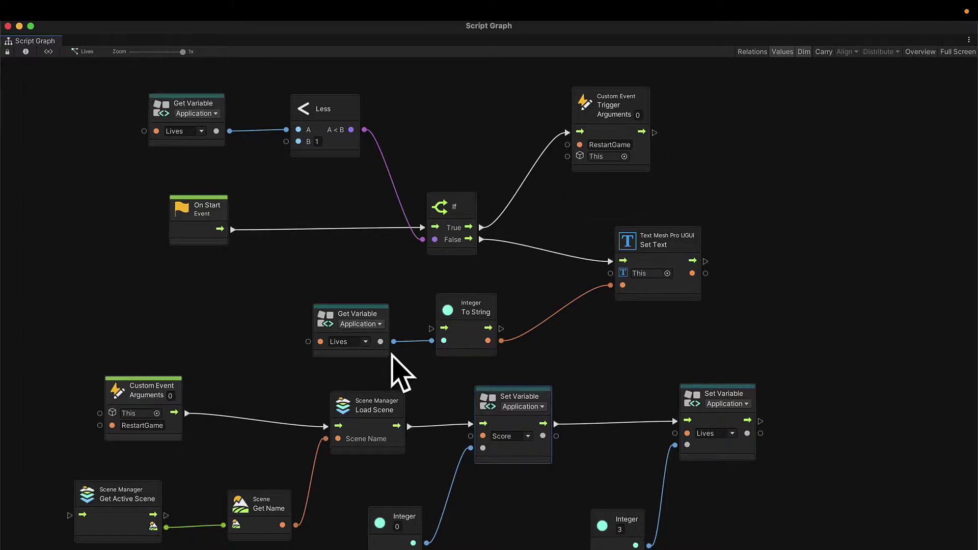
Step: Rename both the trigger and listener events from RestartGame to ResetVariables
click(618, 144)
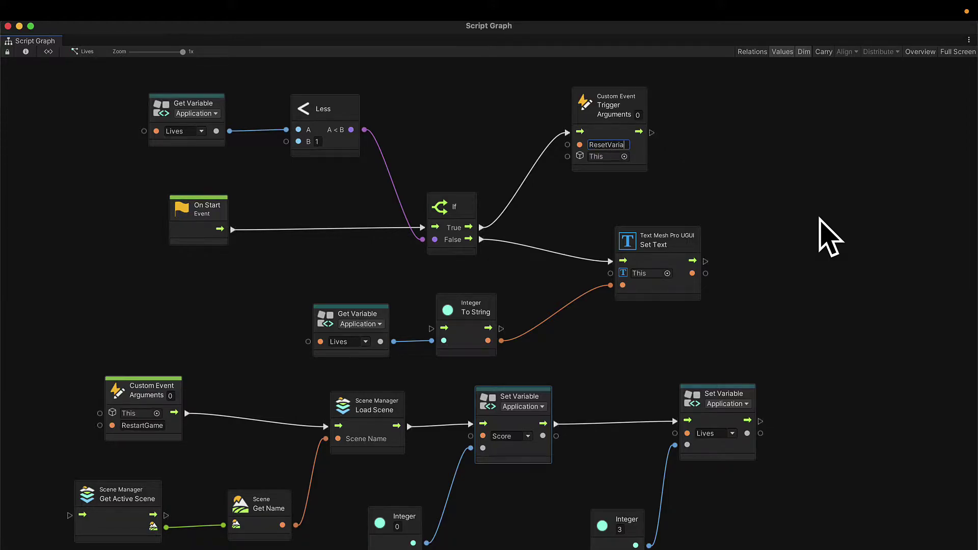
text(ResetVariables)
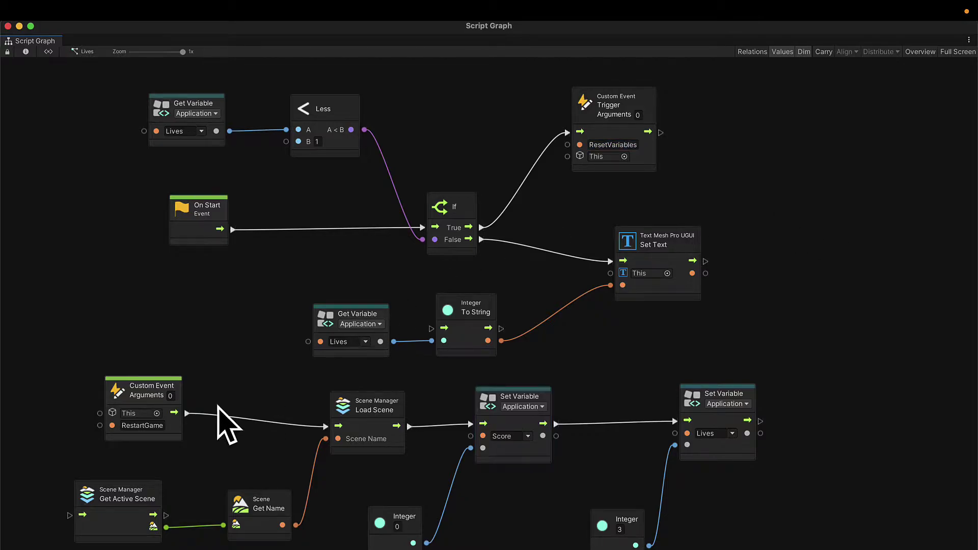
click(143, 425)
text(ResetVariables)
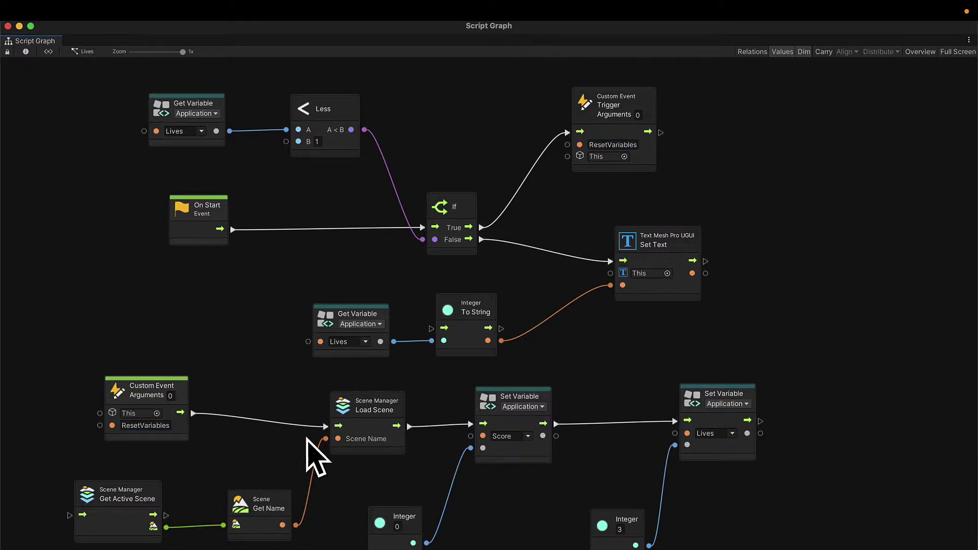
Step: Delete Load Scene and its inputs, wiring ResetVariables straight into the Score and Lives resets
key(Delete)
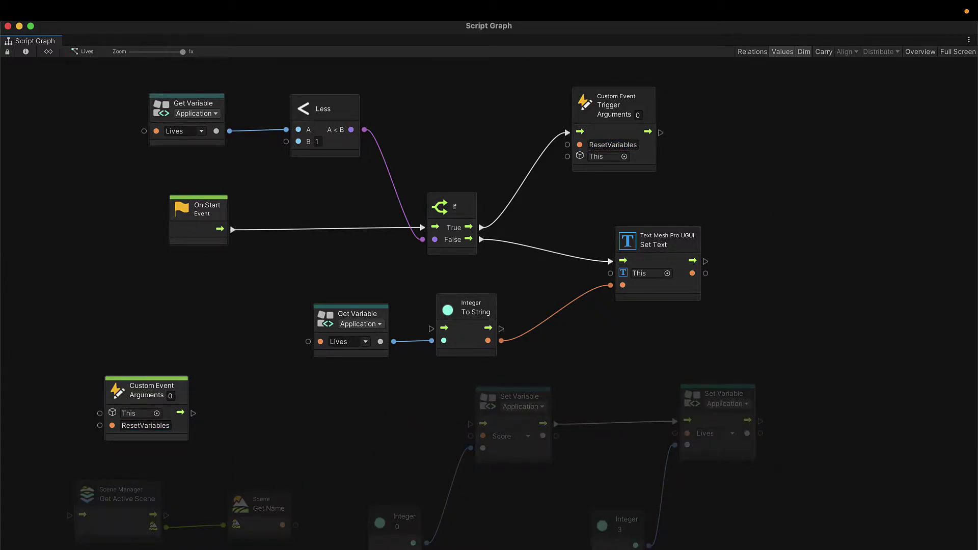
key(Delete)
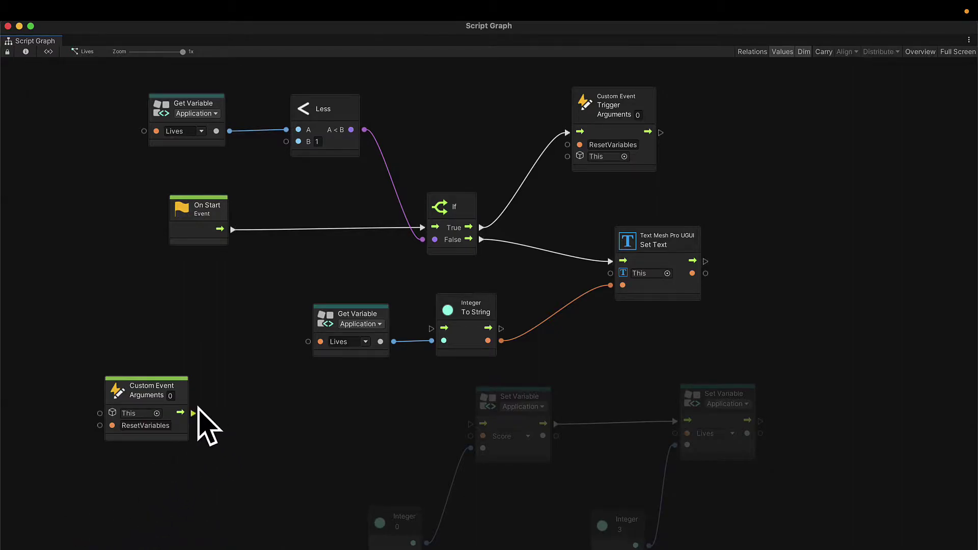
drag(193, 413, 471, 424)
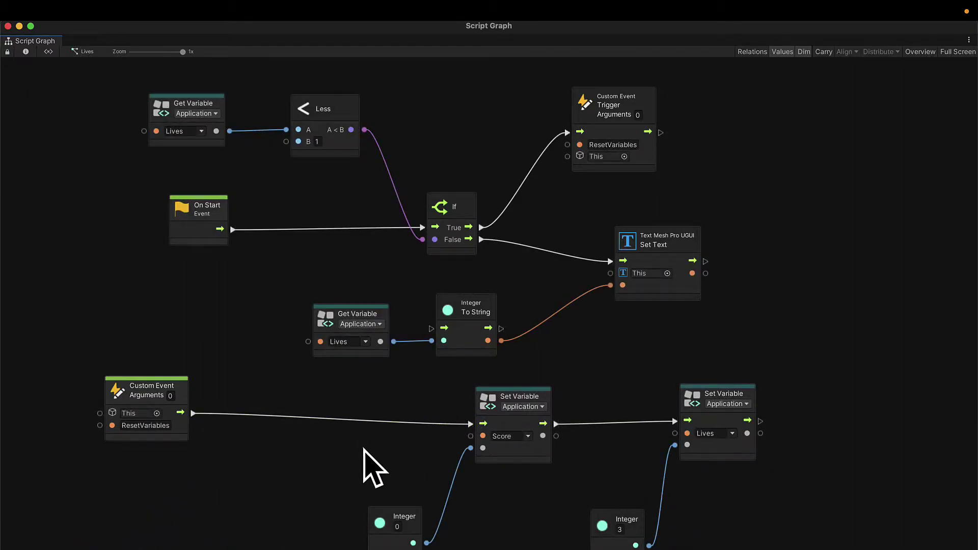
drag(186, 399, 186, 416)
click(540, 408)
click(530, 418)
drag(535, 393, 537, 401)
drag(741, 390, 740, 395)
Step: Add a Load Scene node loading GameOverScene after the ResetVariables trigger
click(647, 102)
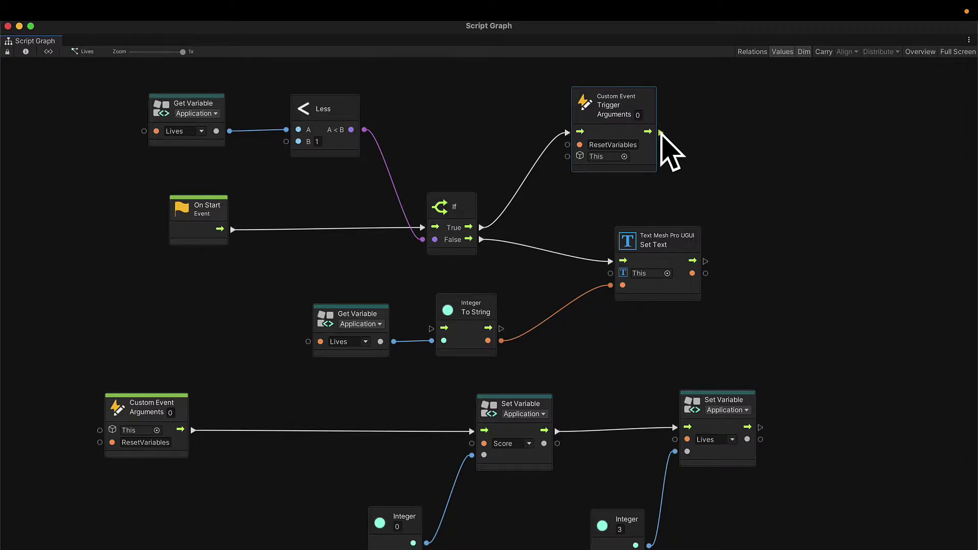
drag(661, 132, 739, 109)
text(load)
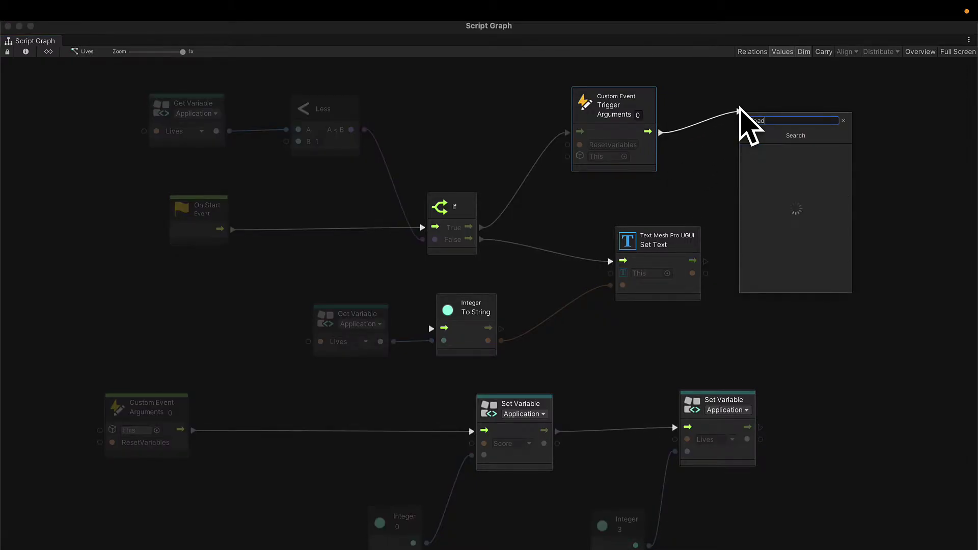
text( scene)
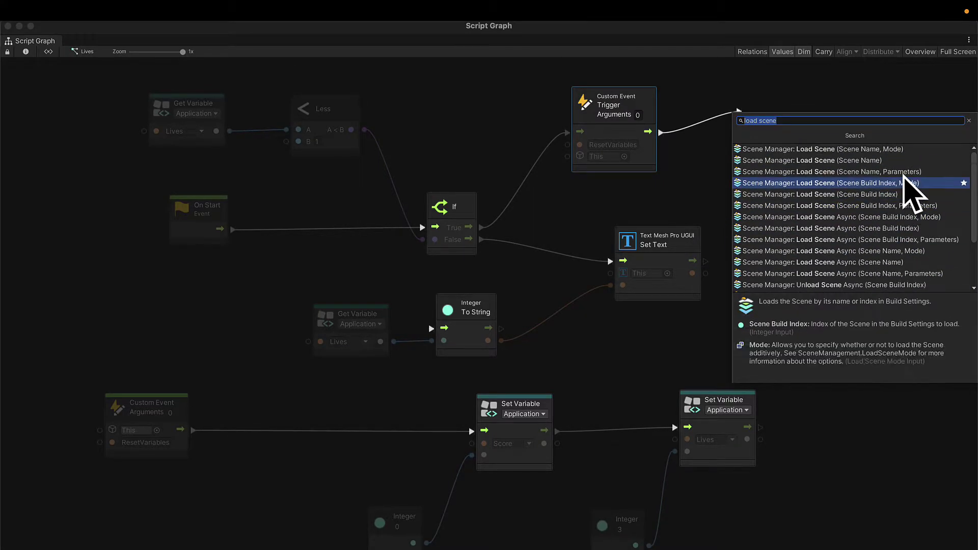
click(902, 161)
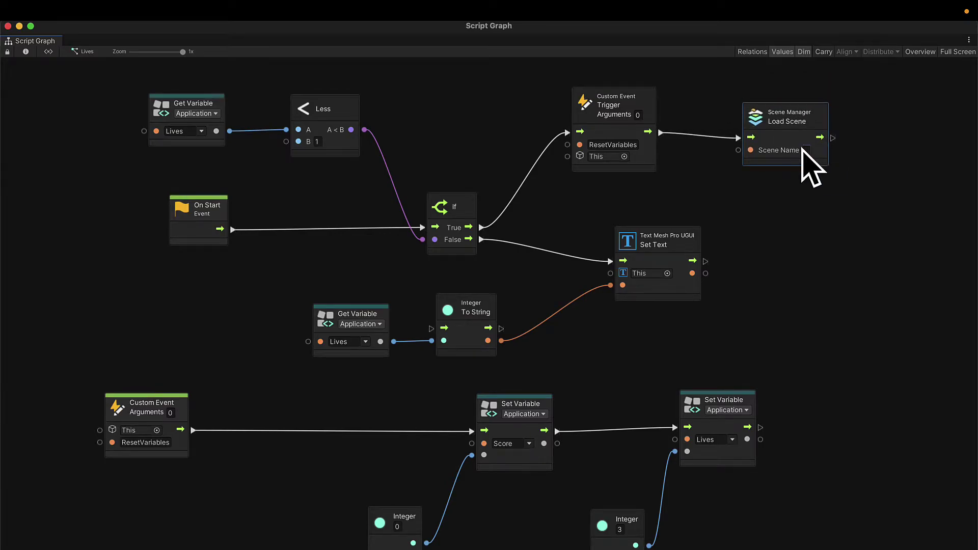
click(806, 150)
text(GameOverScene)
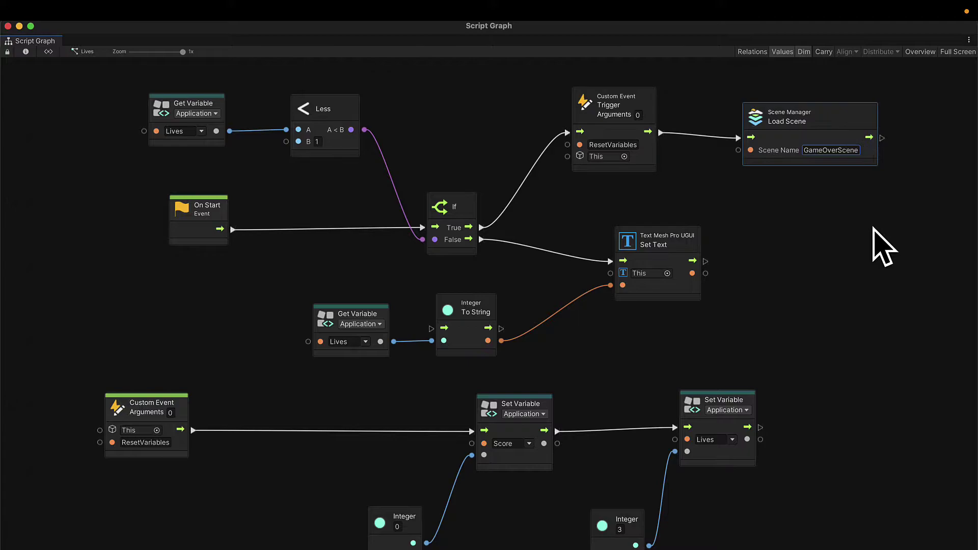
click(820, 218)
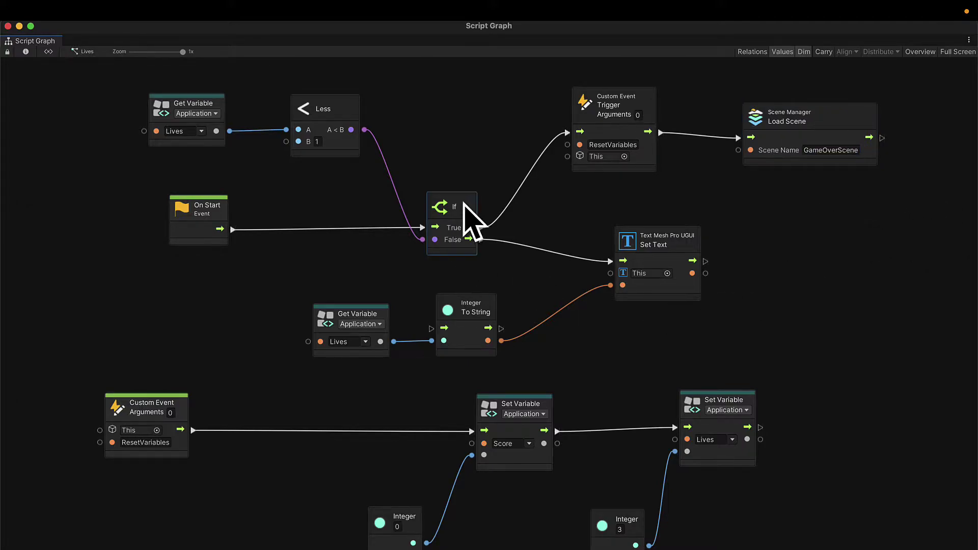
click(356, 107)
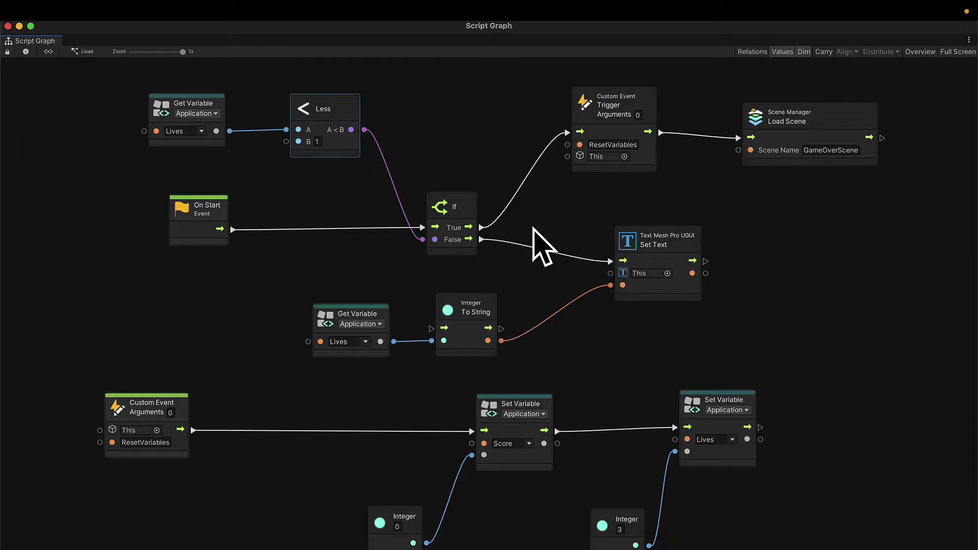
click(815, 145)
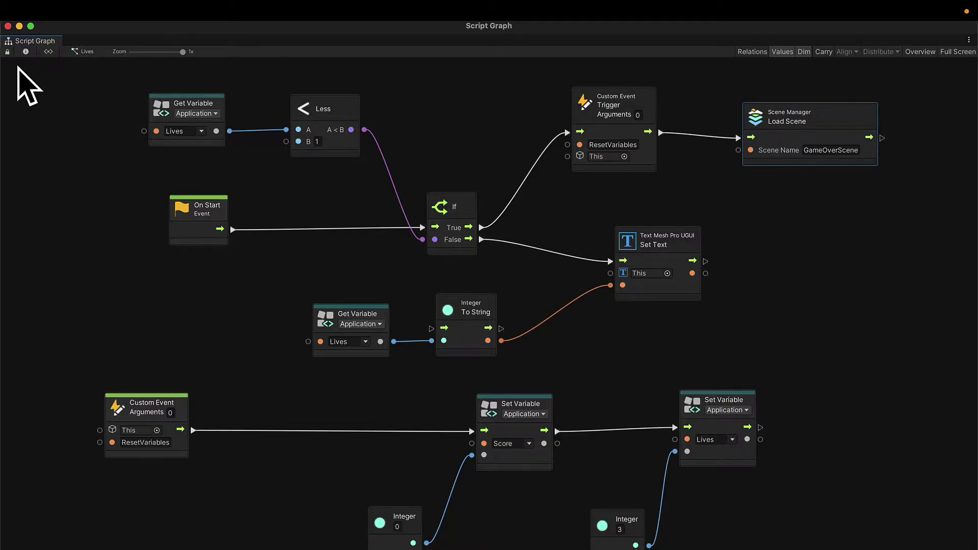
Step: Close the graph, play-test GameScene, and read the Console errors about GameOverScene missing from the build
click(8, 26)
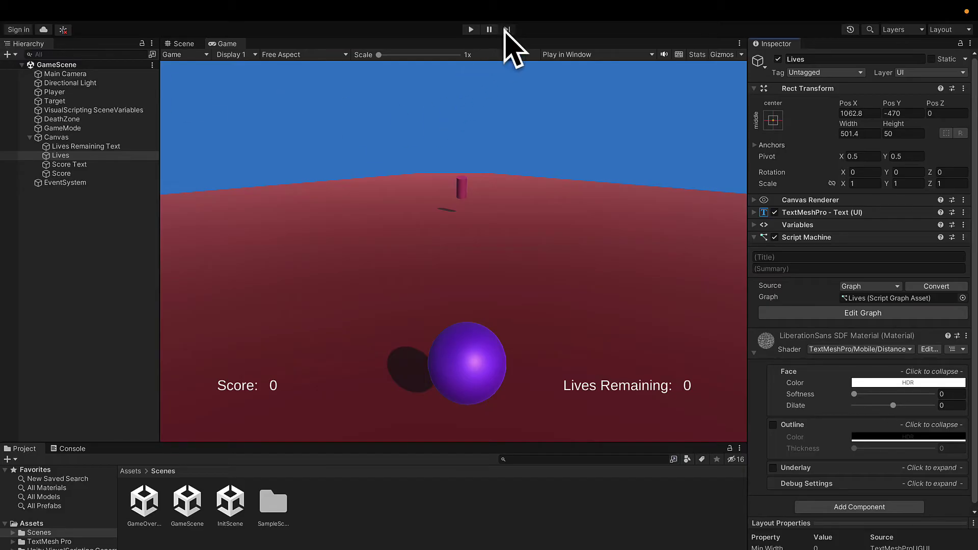
click(471, 29)
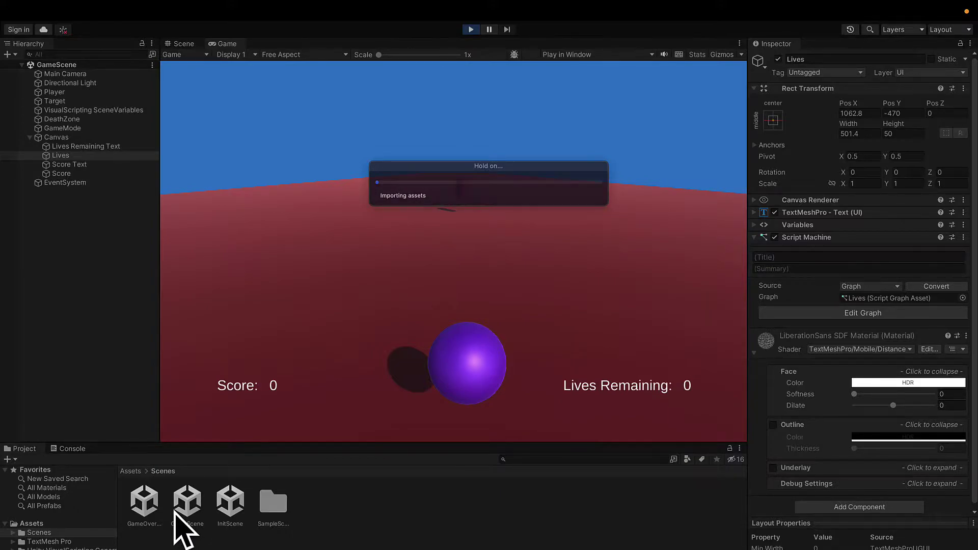
click(72, 449)
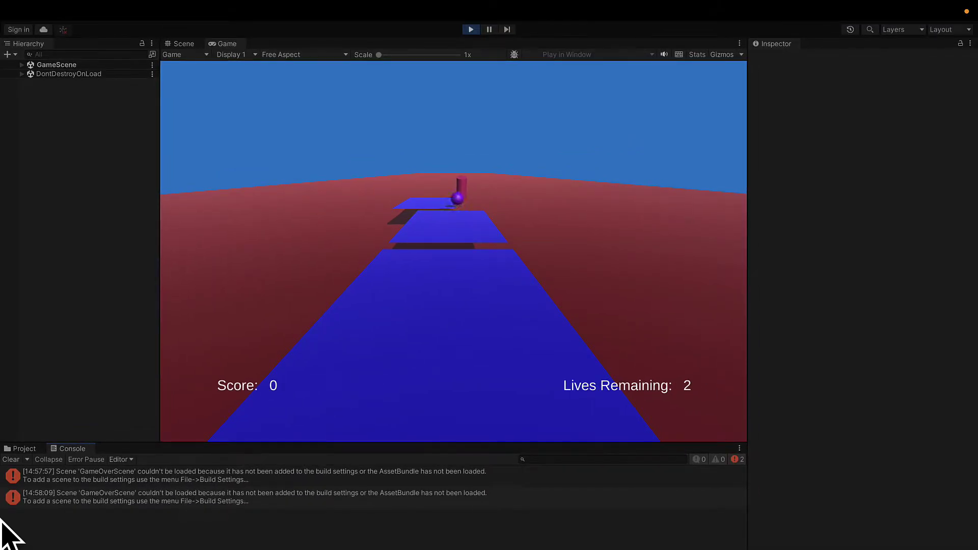
click(472, 30)
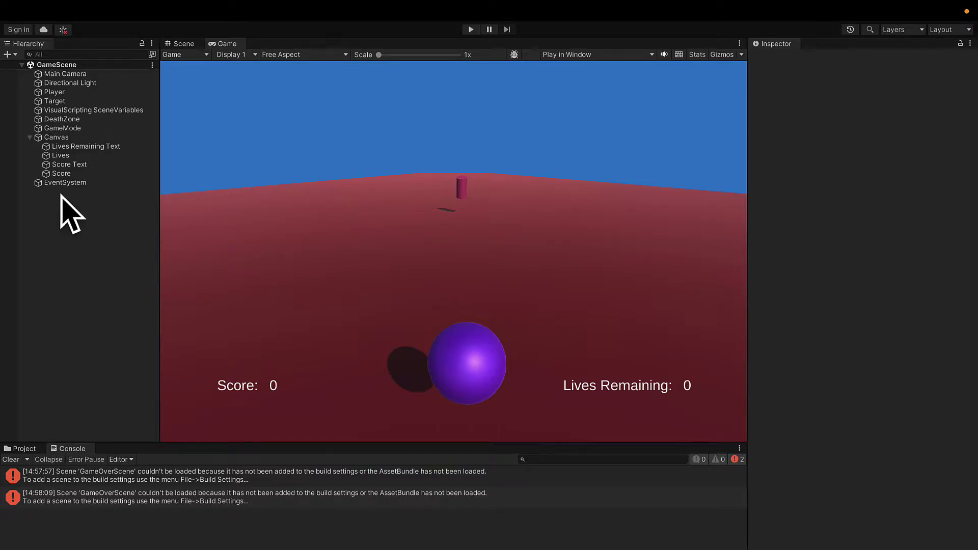
Step: Check the scene list in File > Build Settings
click(68, 10)
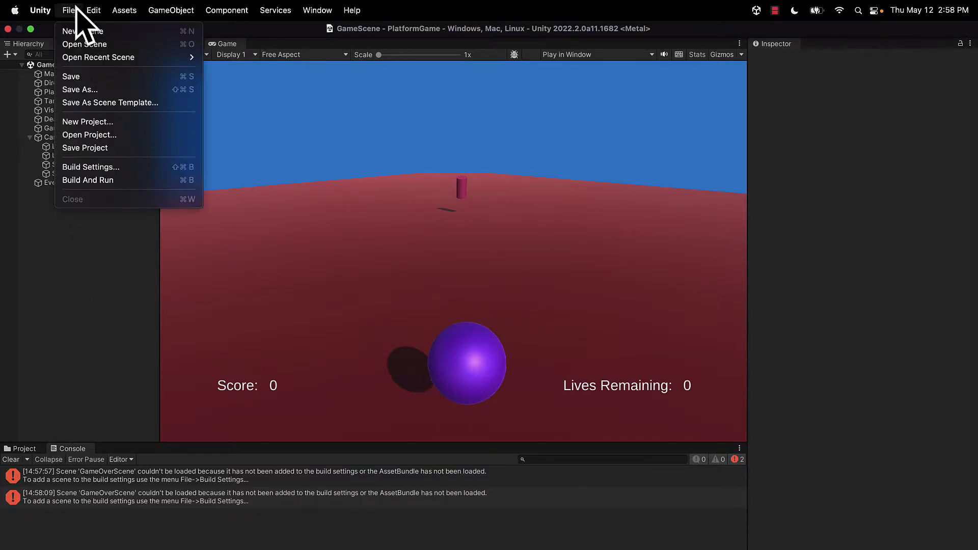
click(148, 168)
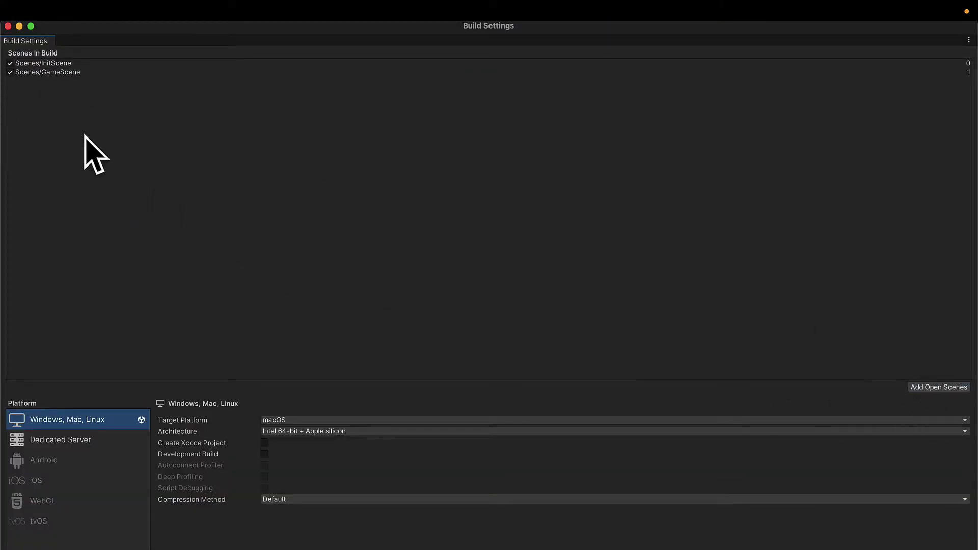
click(8, 26)
Step: Open GameOverScene from Assets > Scenes and confirm it is listed in Build Settings as scene 2
click(23, 448)
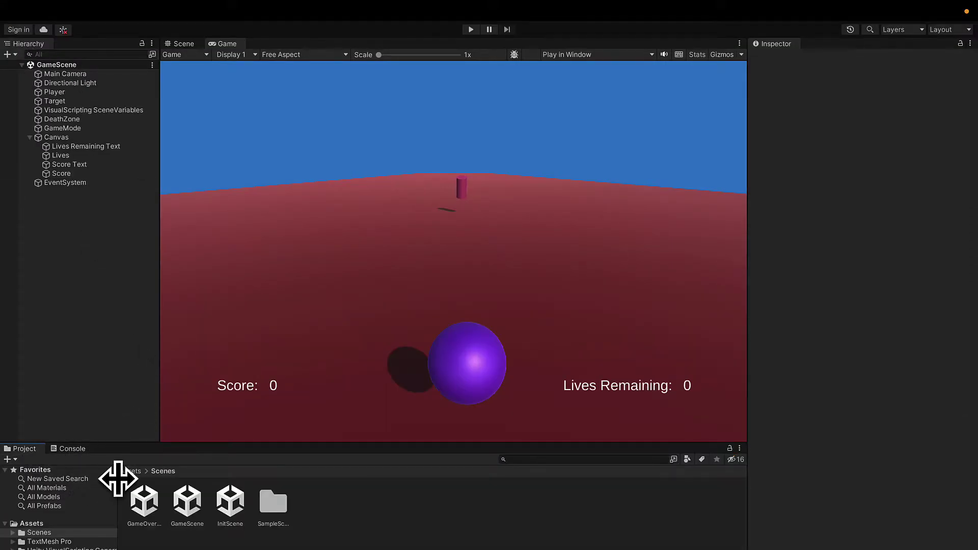
double_click(142, 502)
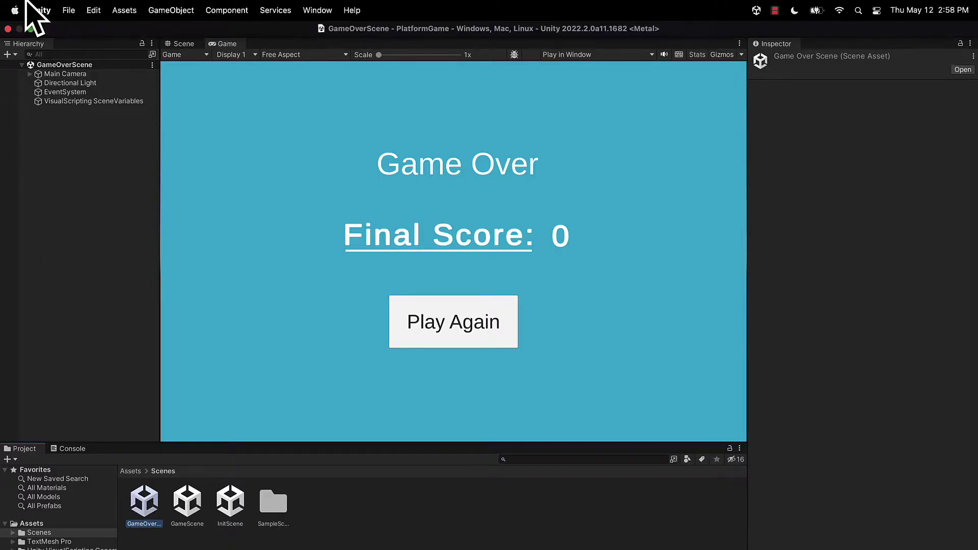
click(40, 9)
mouse_move(67, 10)
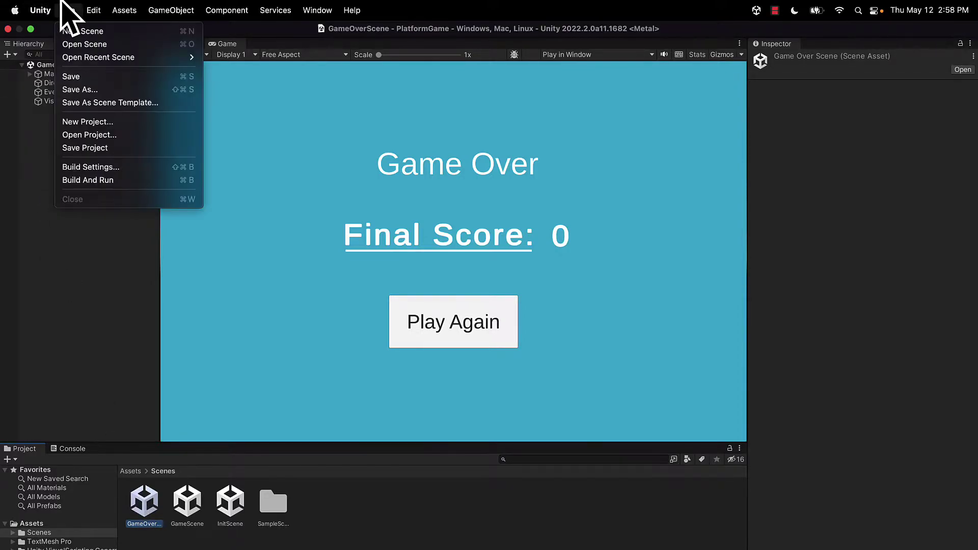
click(102, 167)
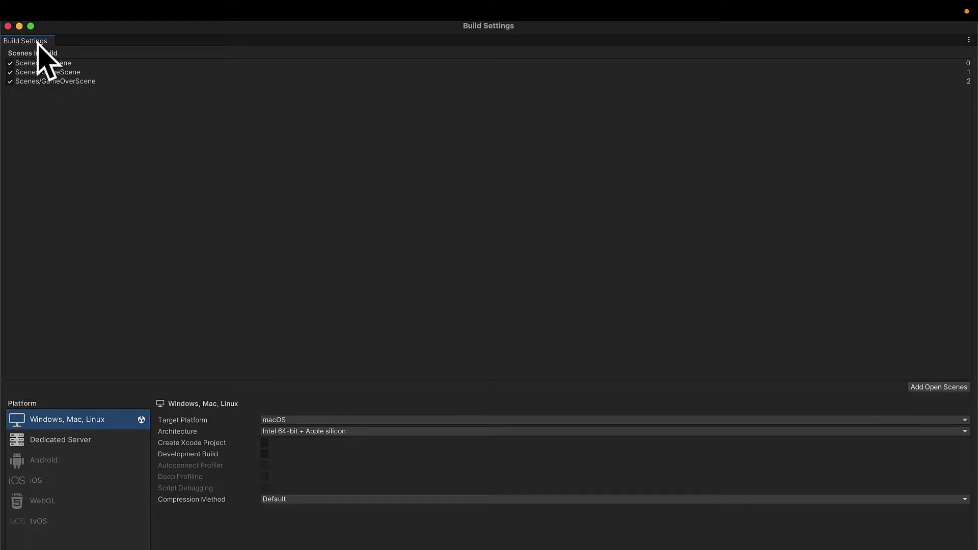
Step: Open GameScene and play through Game Over, pressing Play Again three times before stopping
click(8, 26)
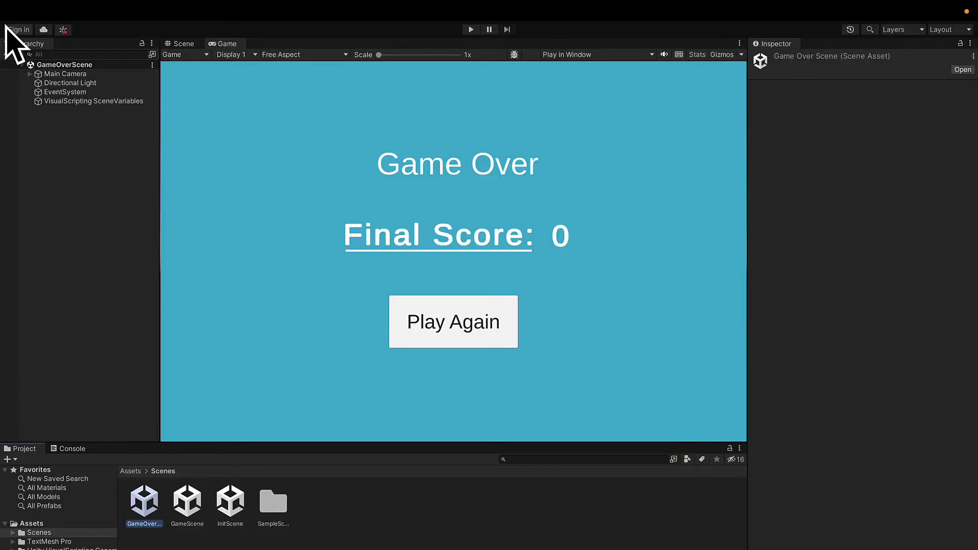
double_click(185, 502)
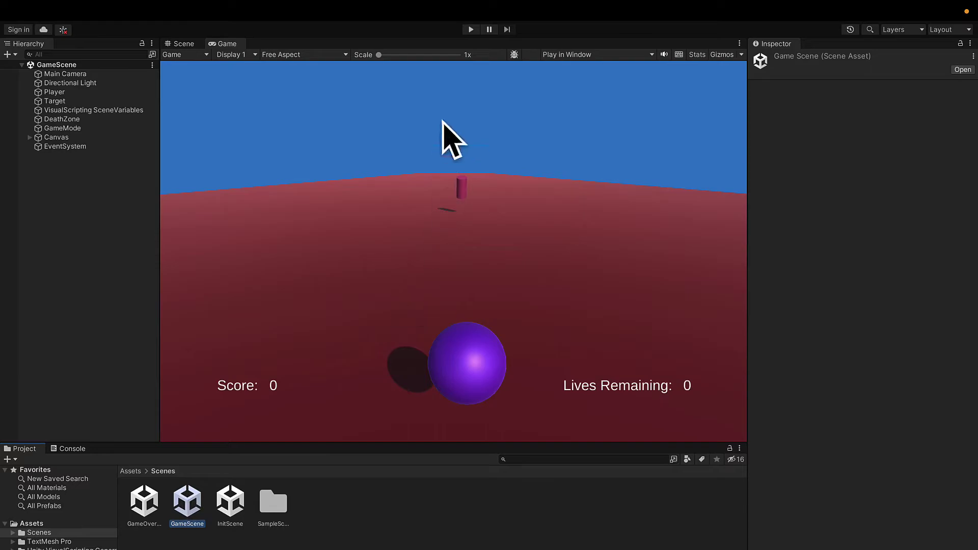
click(471, 29)
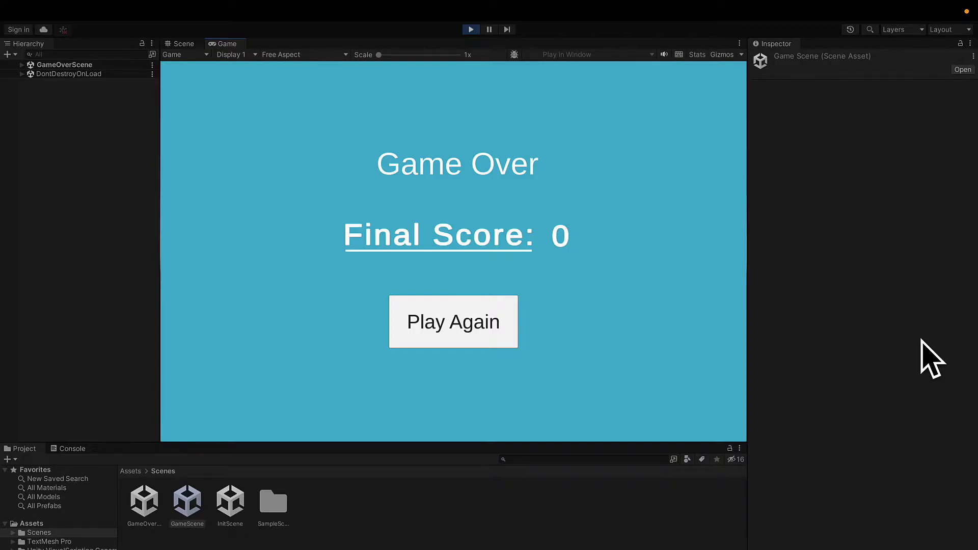
click(469, 332)
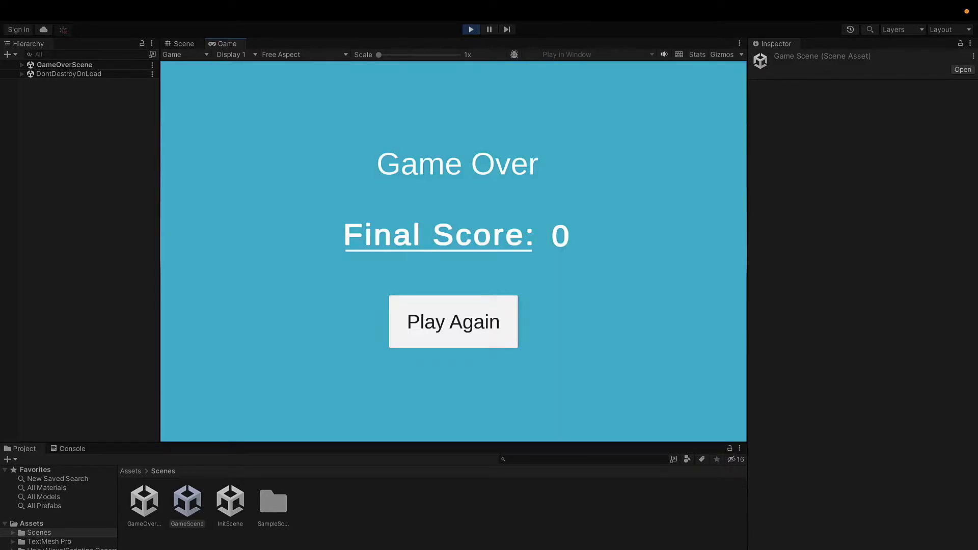
click(471, 330)
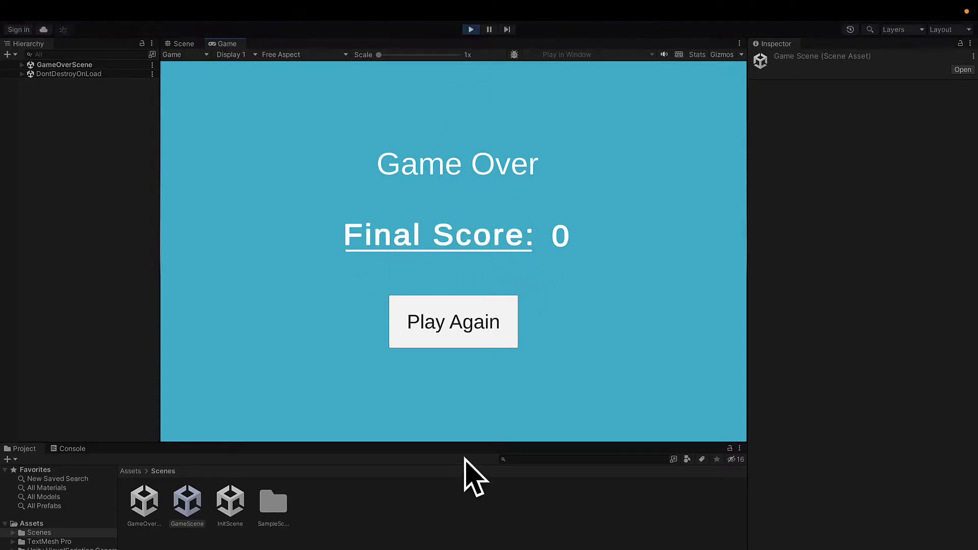
click(489, 339)
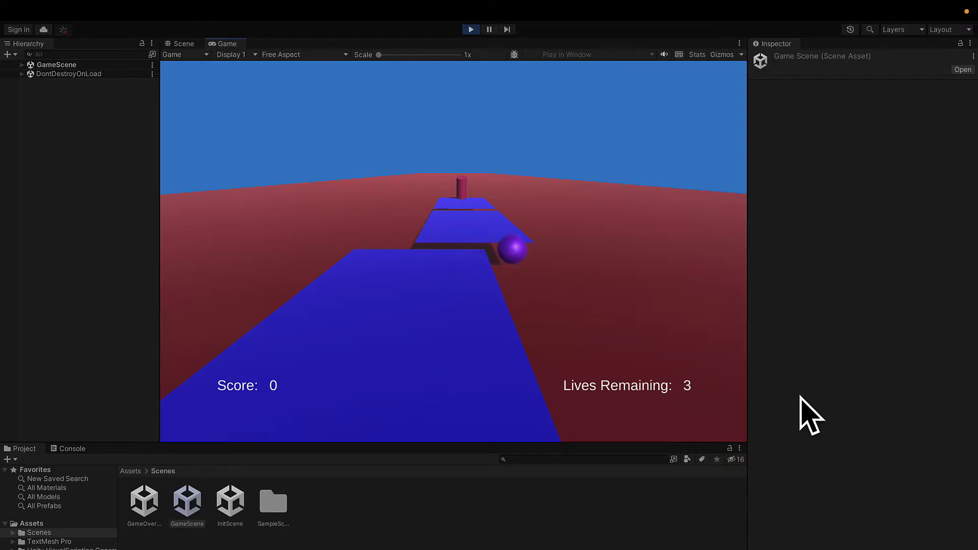
click(470, 30)
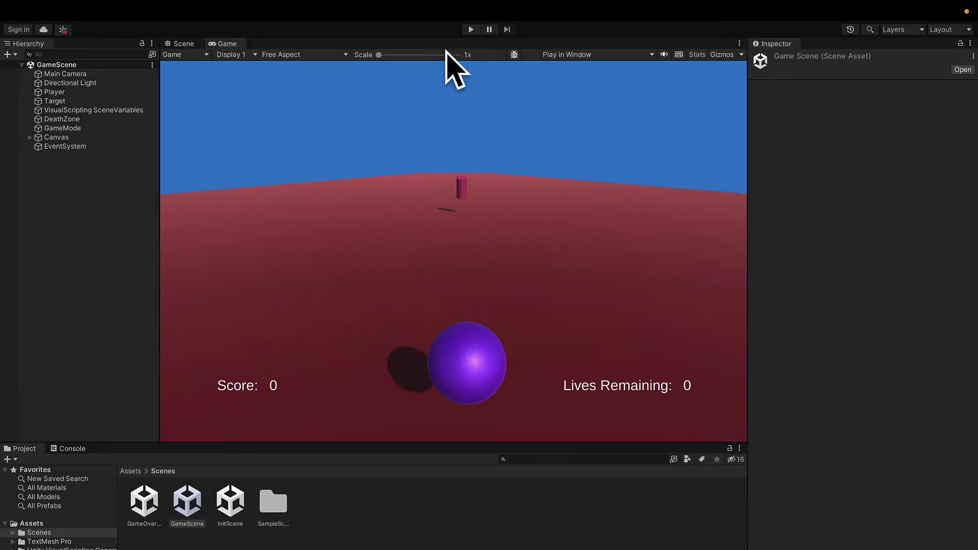
Step: Select Lives, open its script graph, and inspect the trigger and Load Scene nodes
click(30, 137)
click(61, 156)
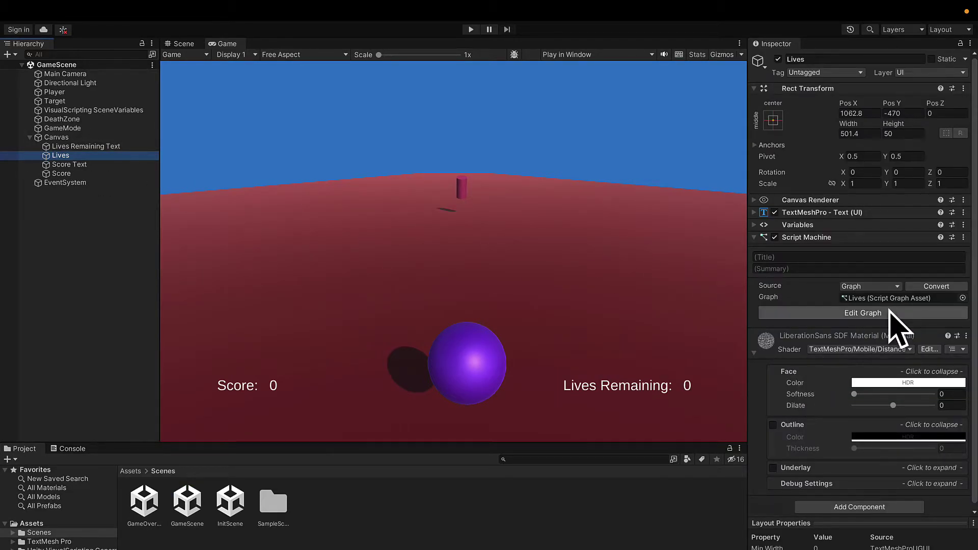
click(835, 313)
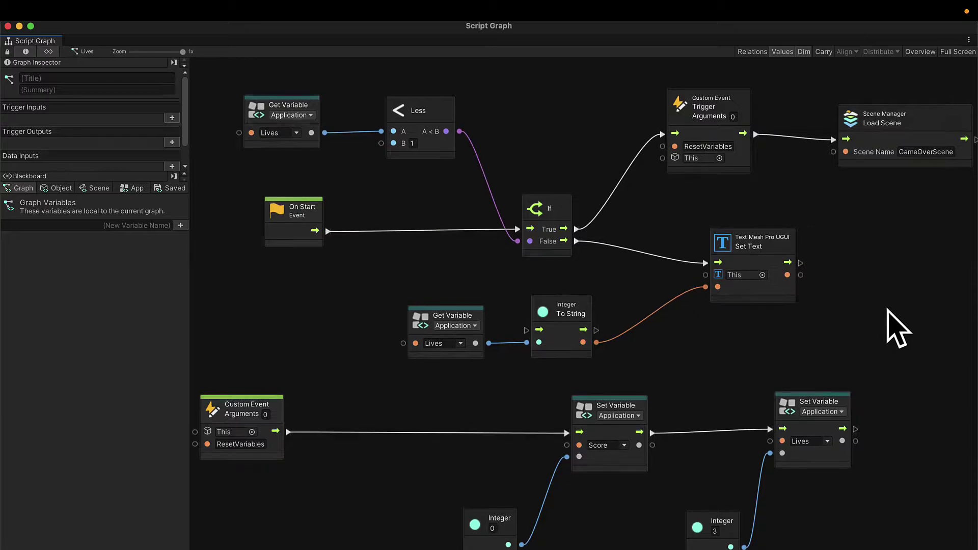
click(713, 102)
click(913, 137)
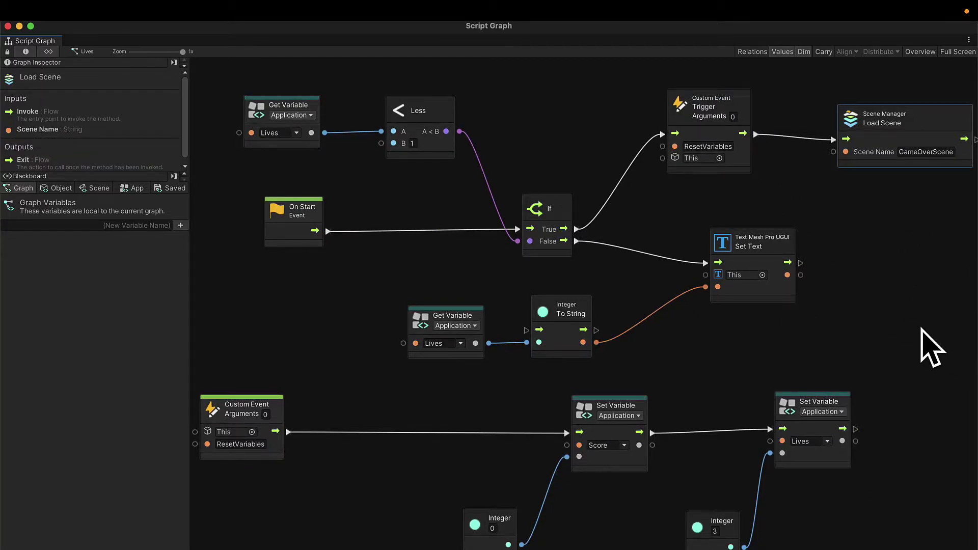
Step: Connect If True to Load Scene ahead of the ResetVariables trigger and rearrange the nodes
right_click(576, 229)
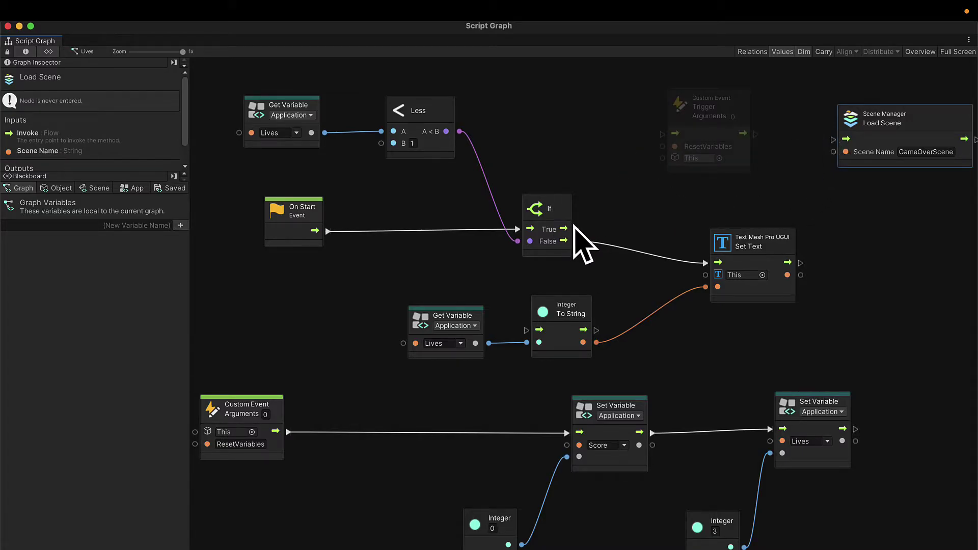
drag(576, 229, 834, 139)
drag(923, 135, 686, 151)
drag(727, 127, 858, 175)
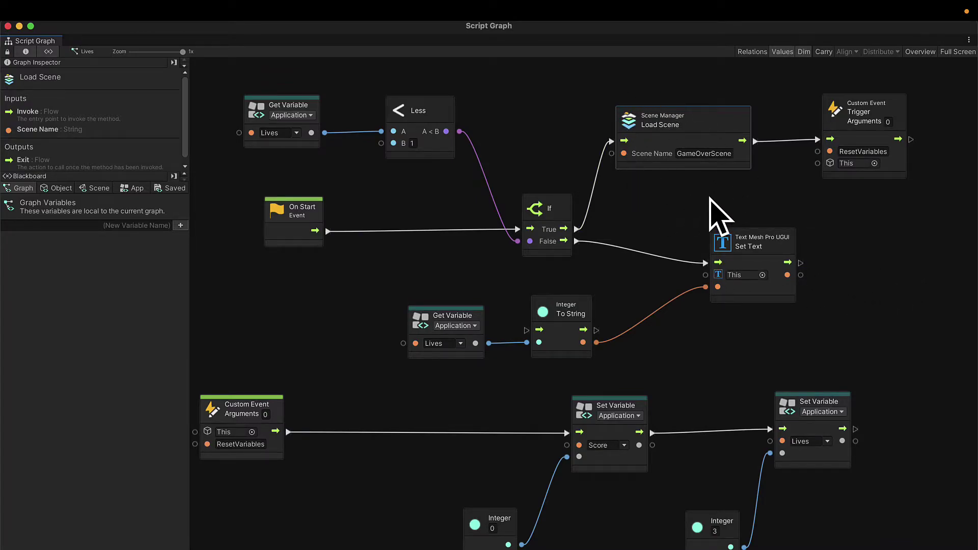
click(884, 138)
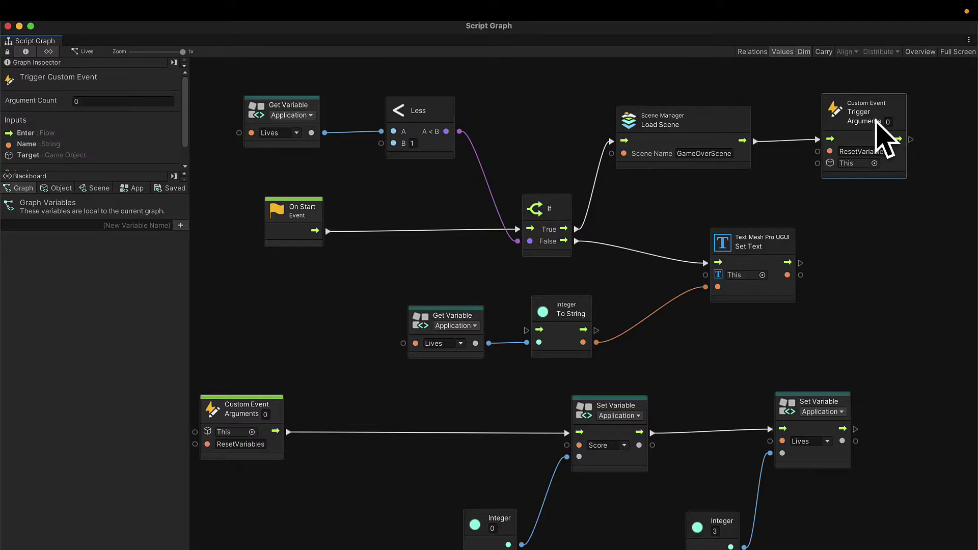
click(614, 429)
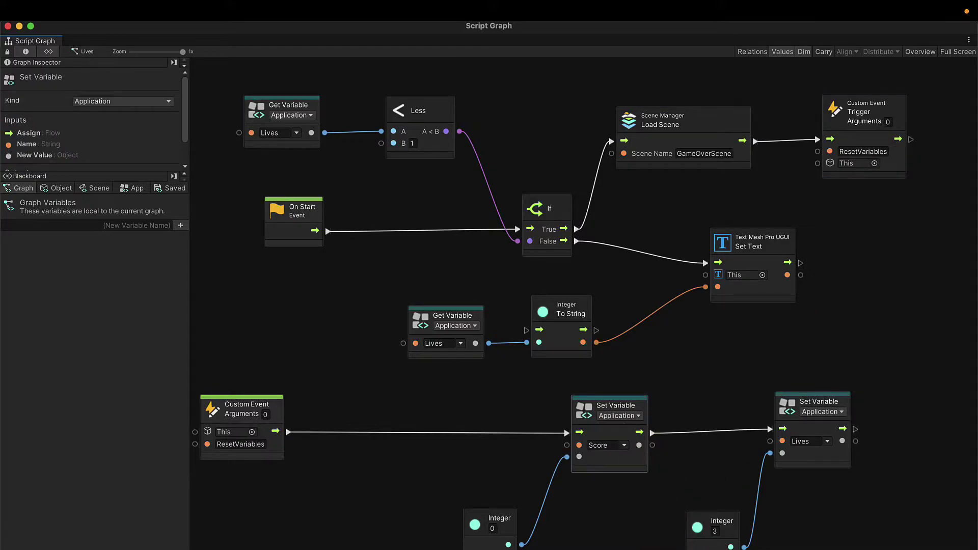
click(8, 25)
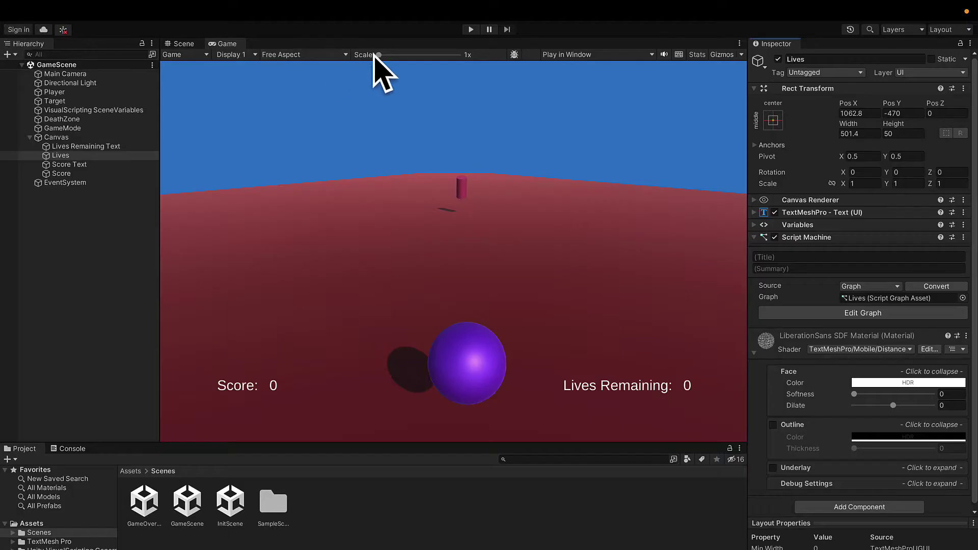
click(471, 29)
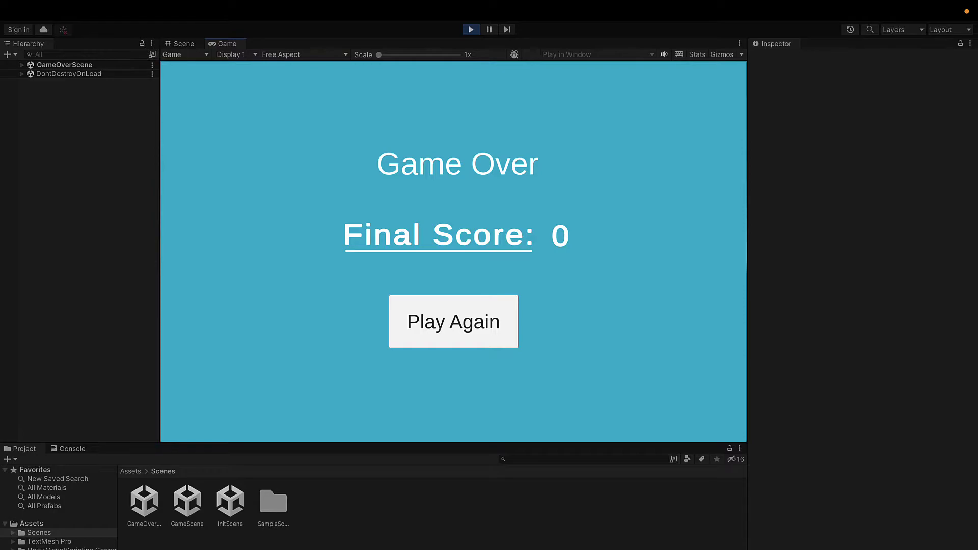
click(421, 332)
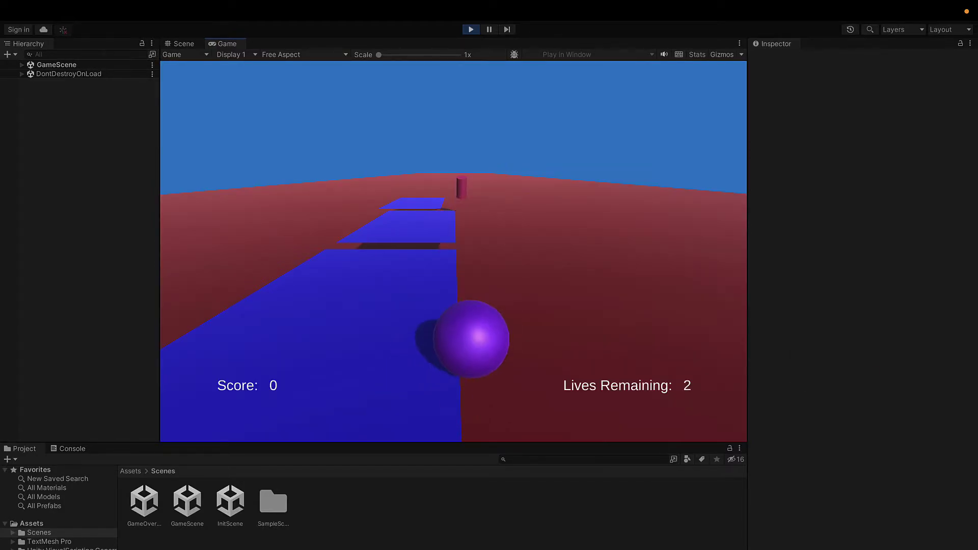
click(471, 30)
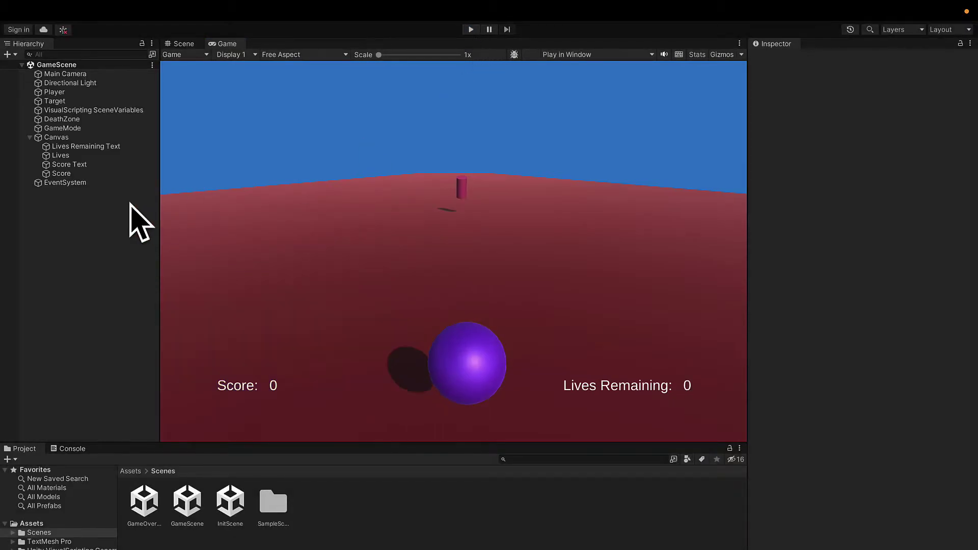
click(109, 165)
click(102, 155)
click(839, 312)
Step: Delete the Custom Event Trigger node so True only loads GameOverScene, then close the graph
click(650, 138)
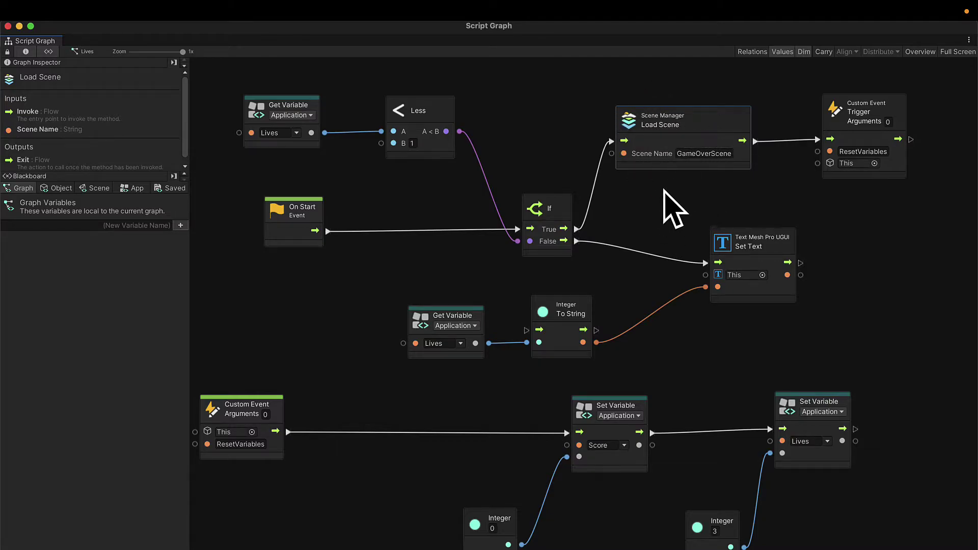
drag(697, 135, 711, 135)
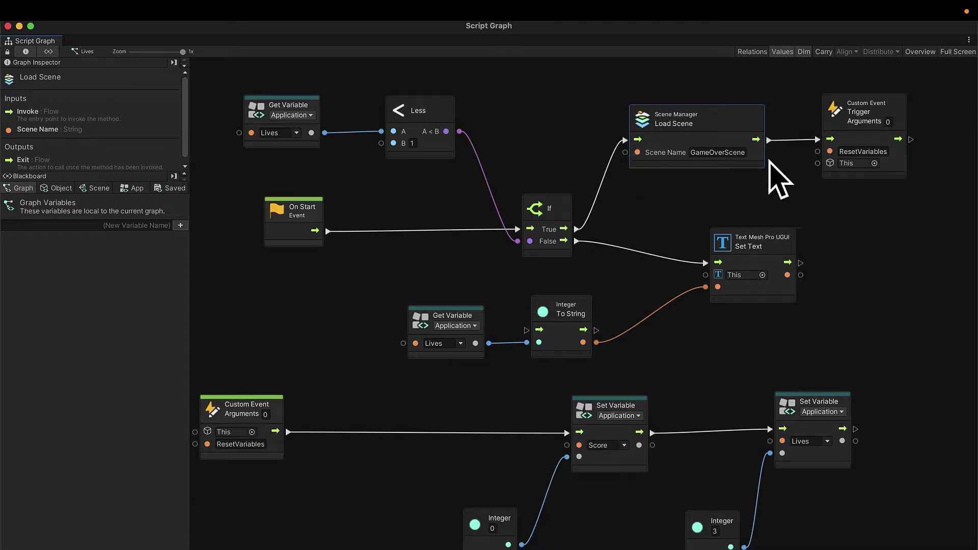
click(871, 99)
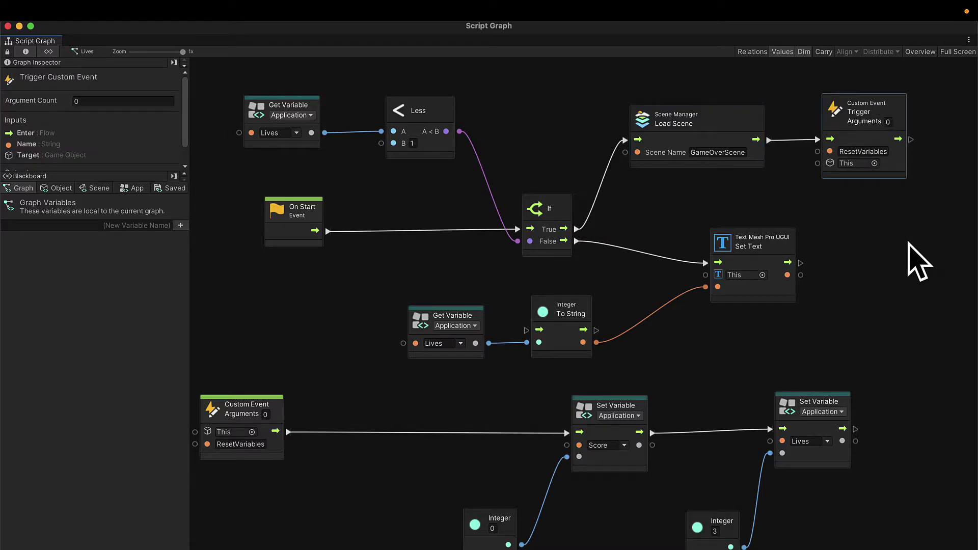
key(Delete)
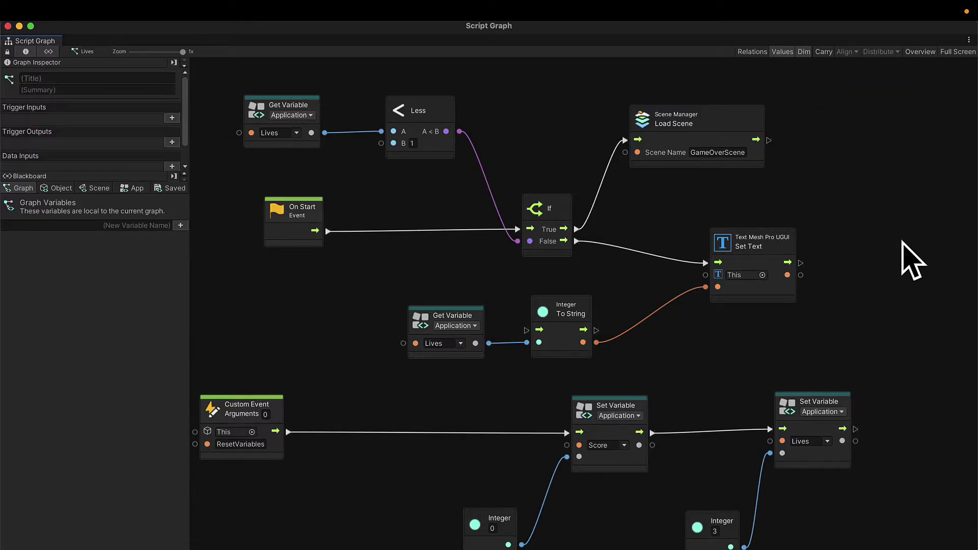
click(7, 25)
Step: Play until Game Over shows Final Score 1, stop, and select the Lives object
click(470, 29)
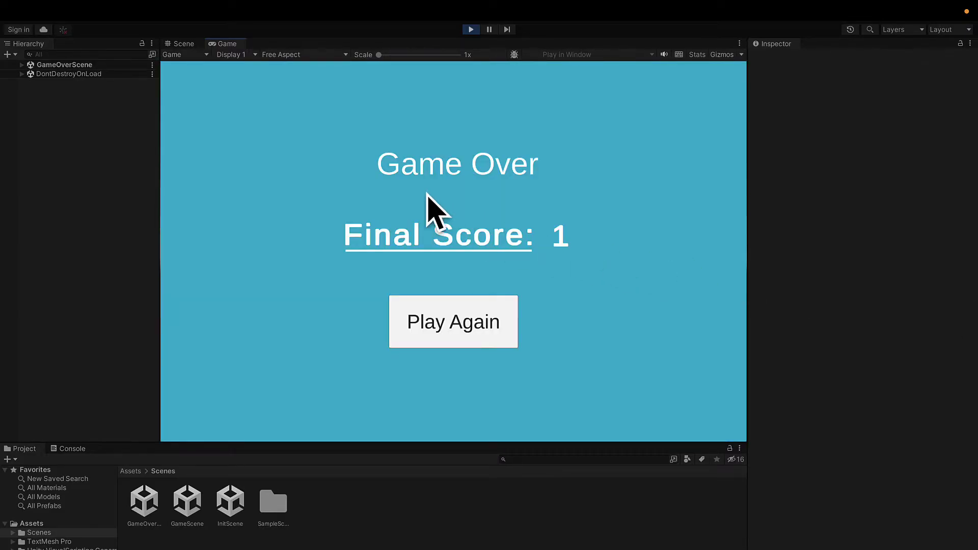
click(471, 29)
click(109, 155)
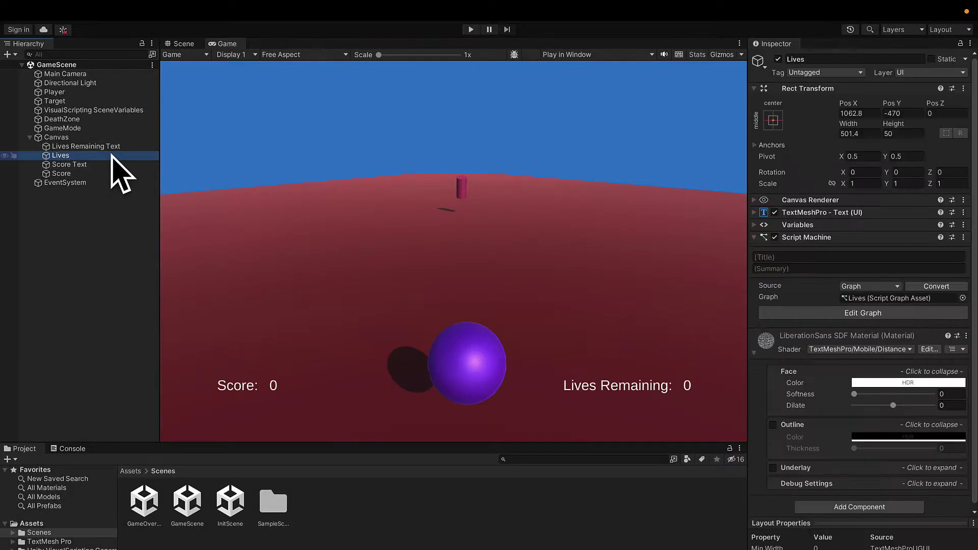
Step: Open the Lives script graph and move the ResetVariables and Score Set Variable nodes aside
click(767, 309)
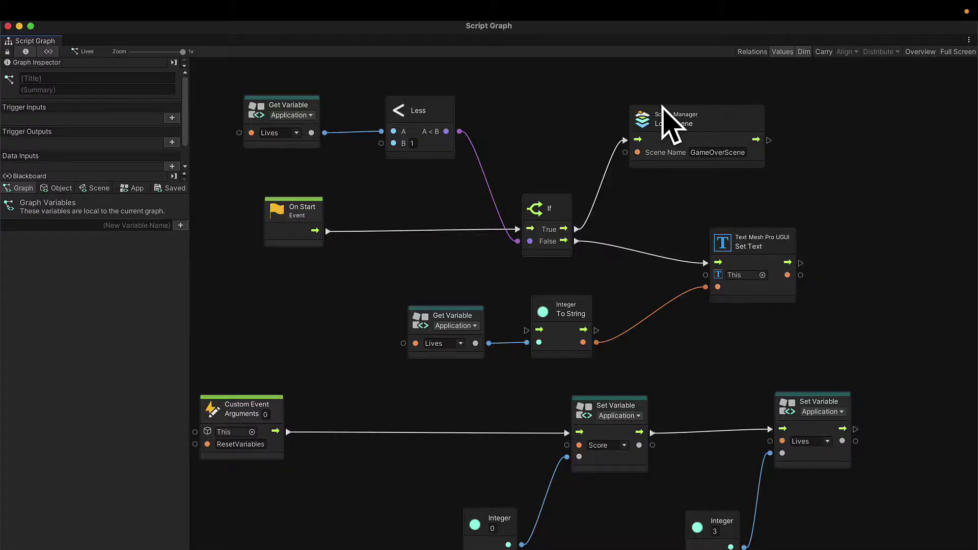
drag(284, 408, 507, 422)
click(637, 416)
click(672, 390)
drag(643, 418, 662, 429)
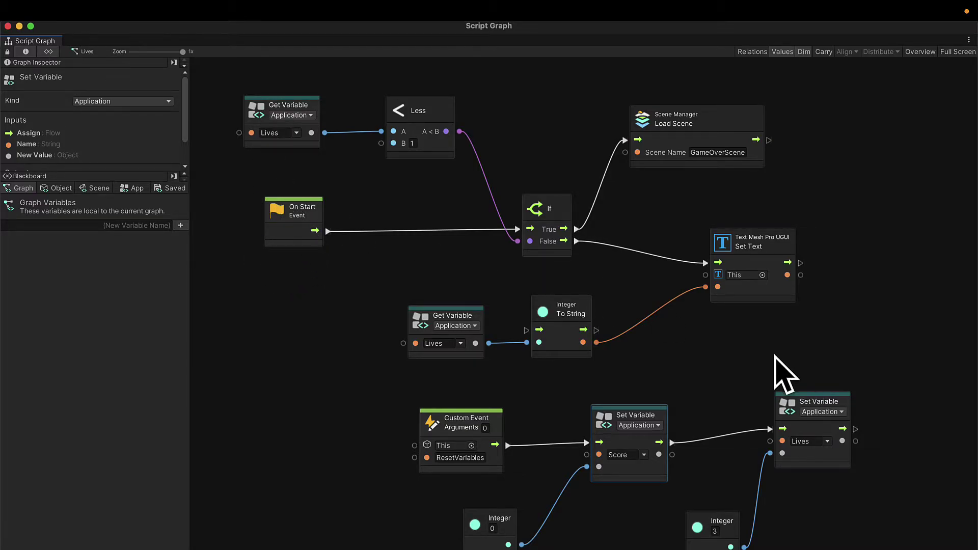
Step: Cut the grouped reset-variable nodes out of the Lives graph and close it
drag(864, 549, 425, 429)
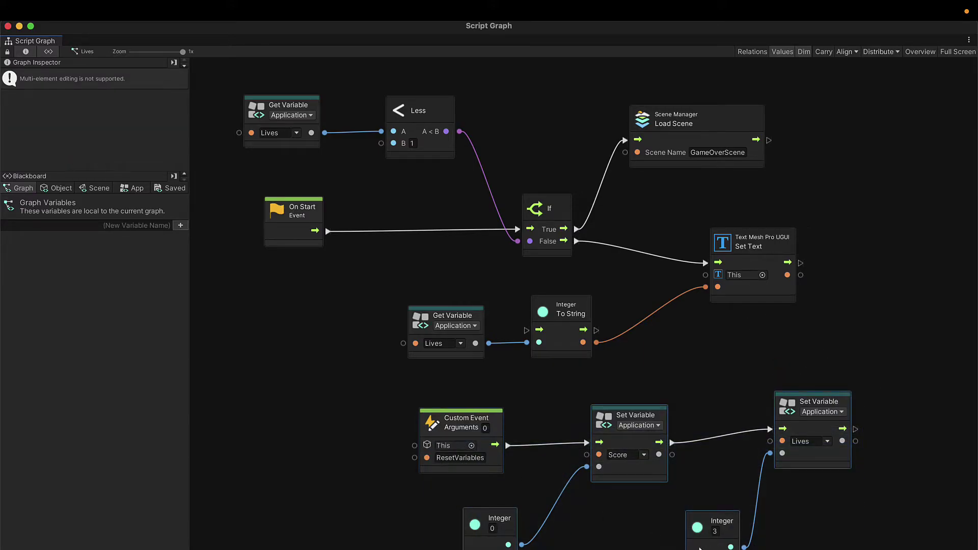
key(Delete)
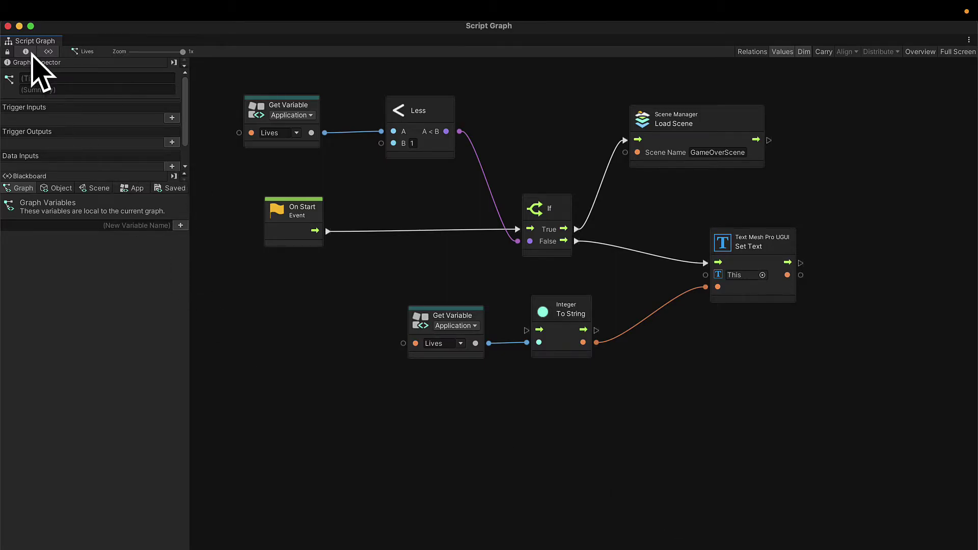
click(7, 25)
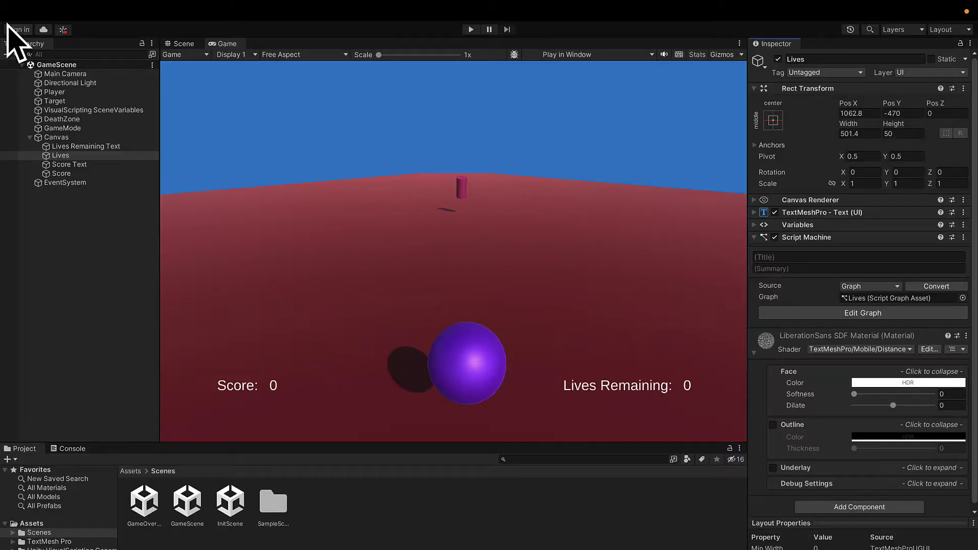
Step: Open GameOverScene and select PlayButton under Main Camera > Canvas to show its StartGame graph
double_click(145, 505)
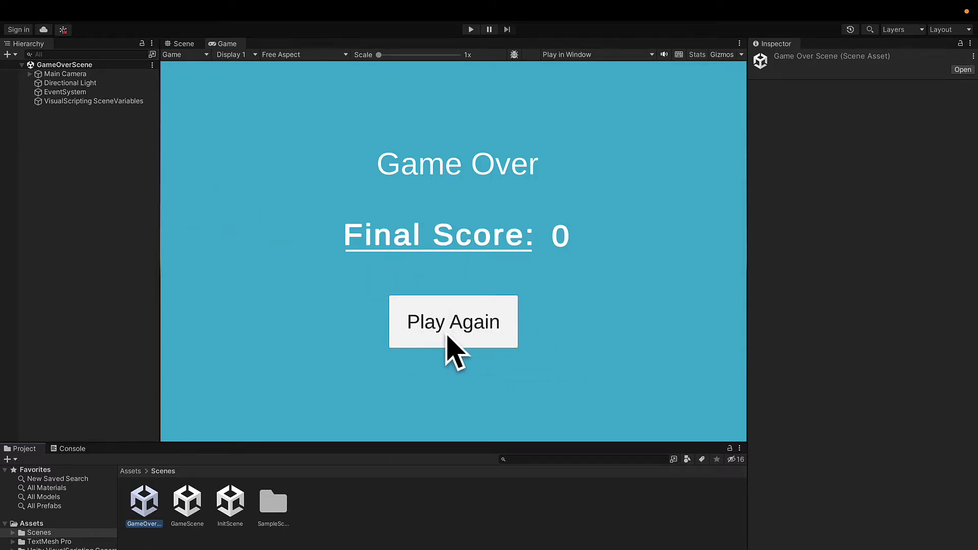
click(30, 74)
click(38, 83)
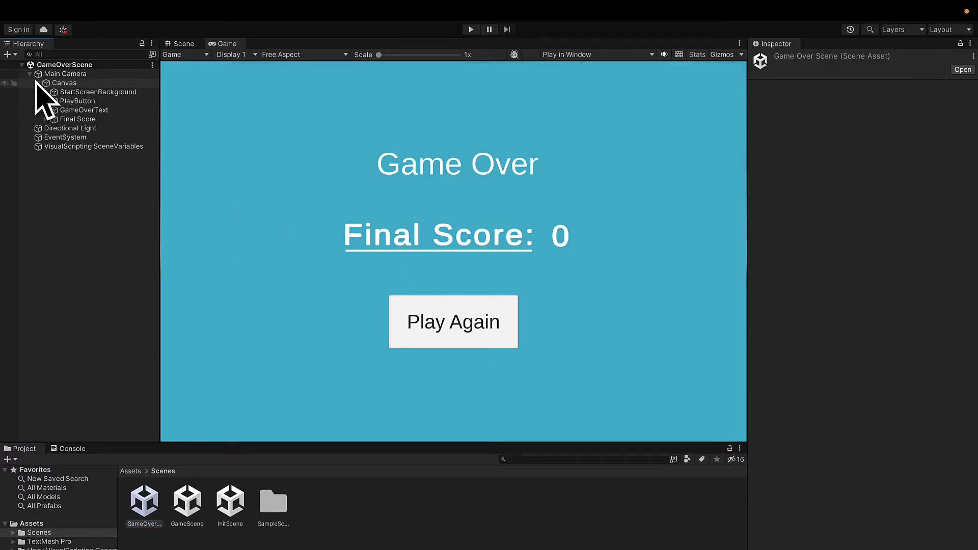
click(112, 102)
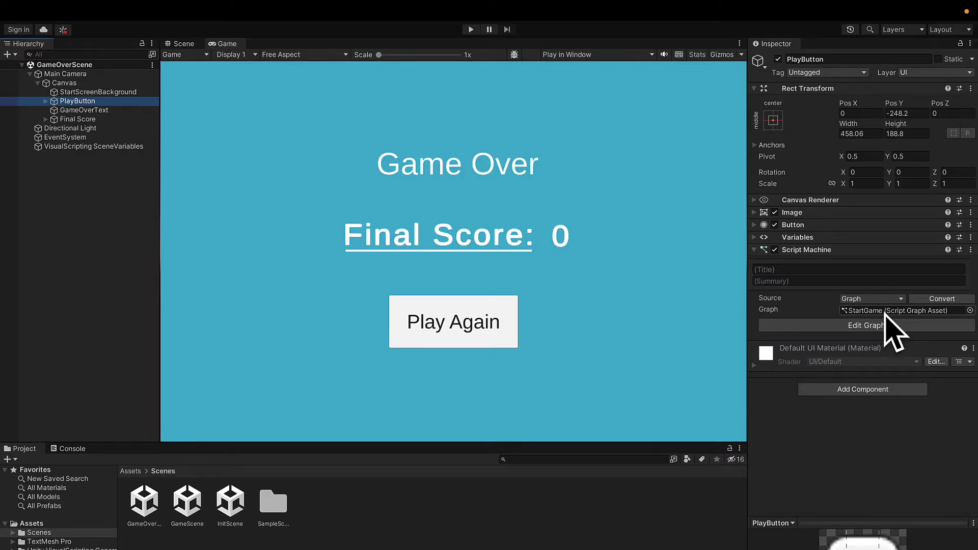
Step: Paste the reset-variable nodes into PlayButton's StartGame graph and arrange them below Load Scene
click(883, 329)
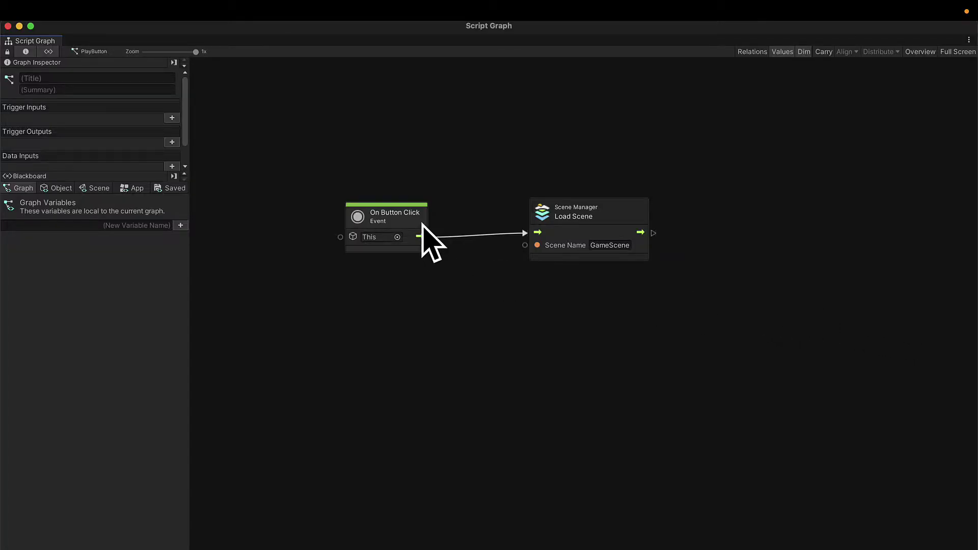
drag(421, 221, 353, 213)
drag(617, 217, 522, 219)
key(super+v)
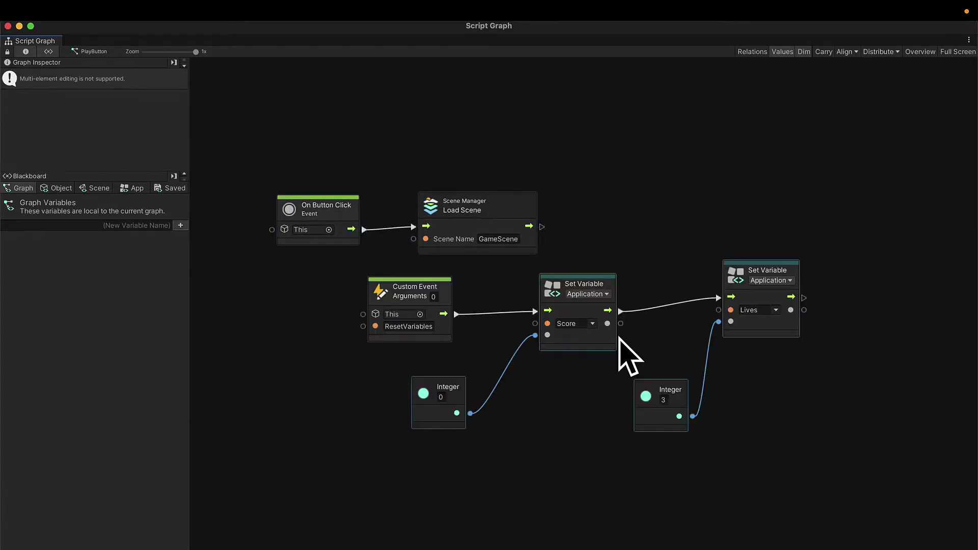
click(599, 294)
click(629, 375)
drag(602, 296, 552, 384)
click(568, 301)
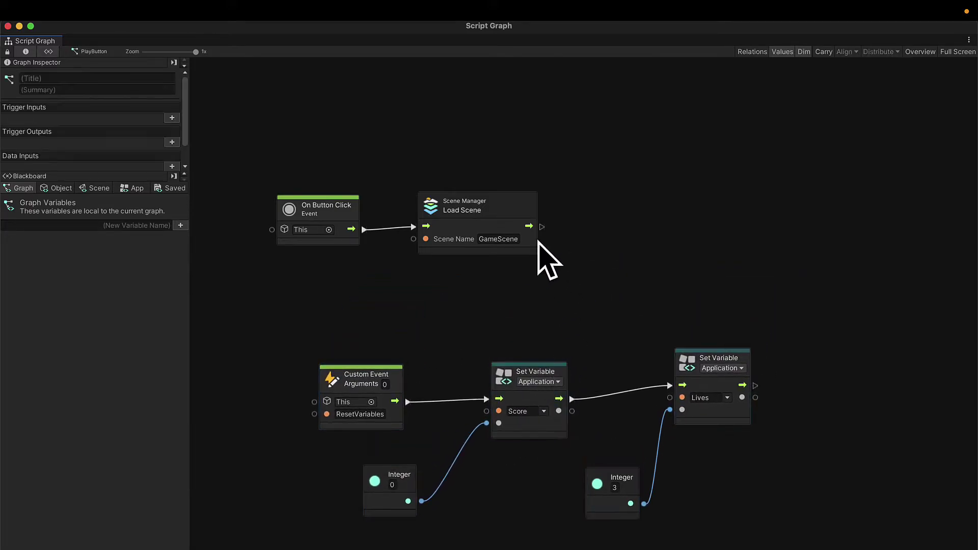
drag(352, 203, 351, 209)
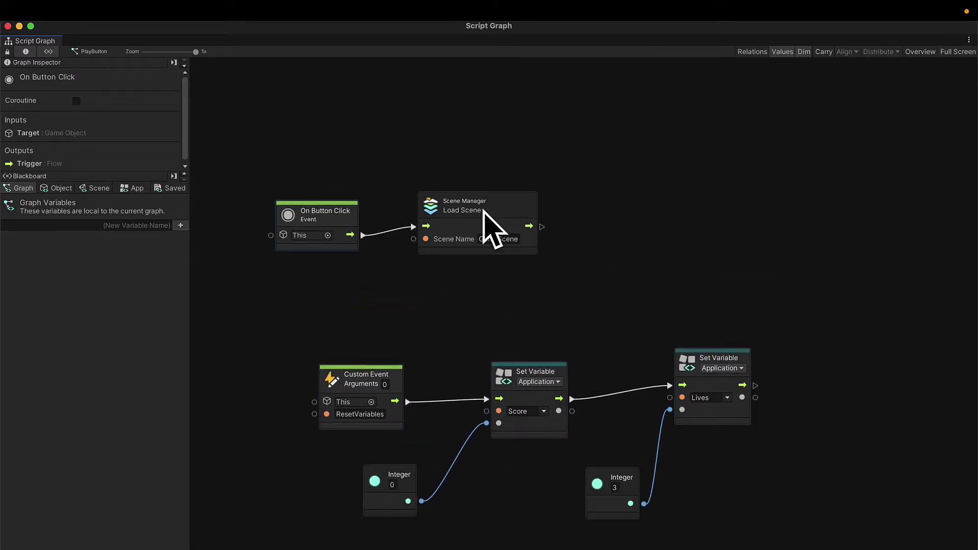
drag(487, 214, 613, 203)
Step: Add a Trigger Custom Event named ResetVariables after Load Scene, then close the graph
text(reset)
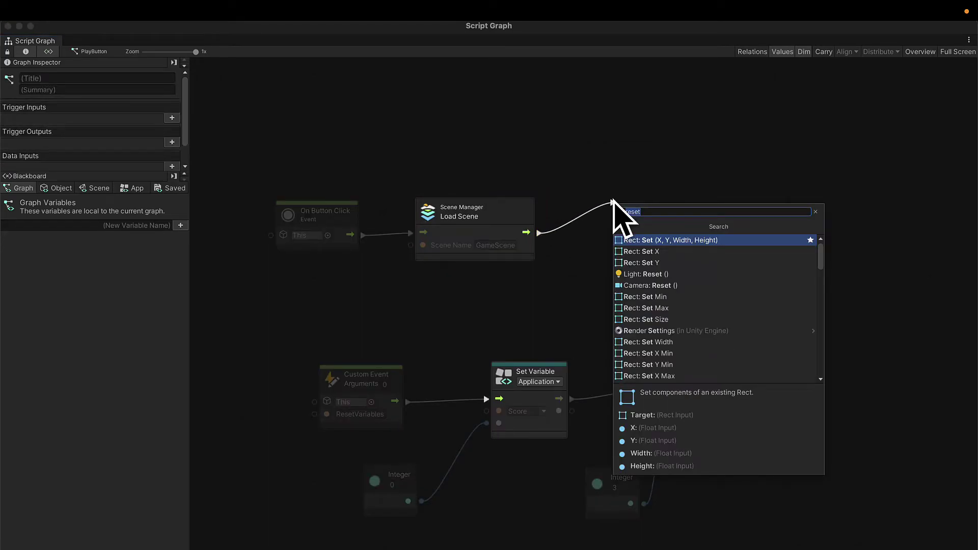
key(BackSpace)
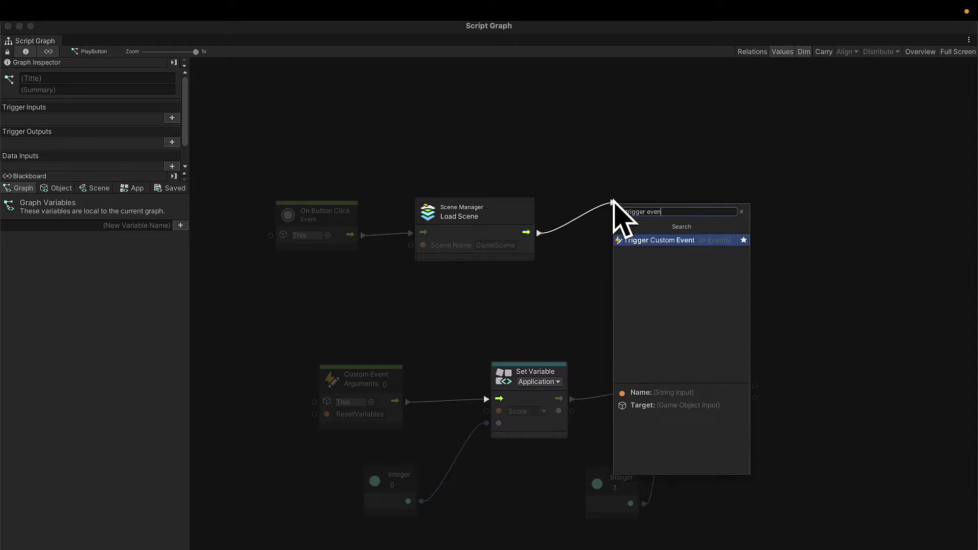
key(Return)
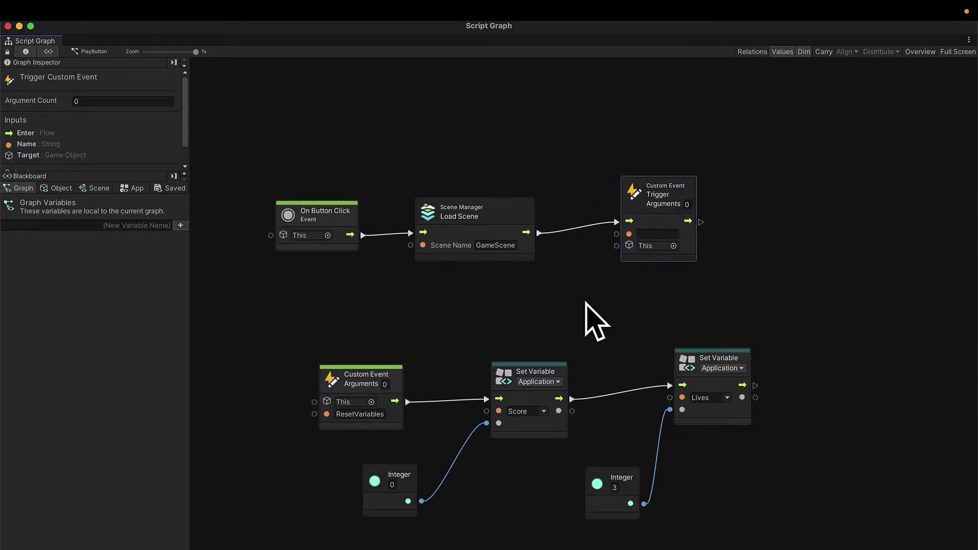
click(363, 414)
key(ctrl+c)
click(658, 234)
key(ctrl+v)
click(741, 267)
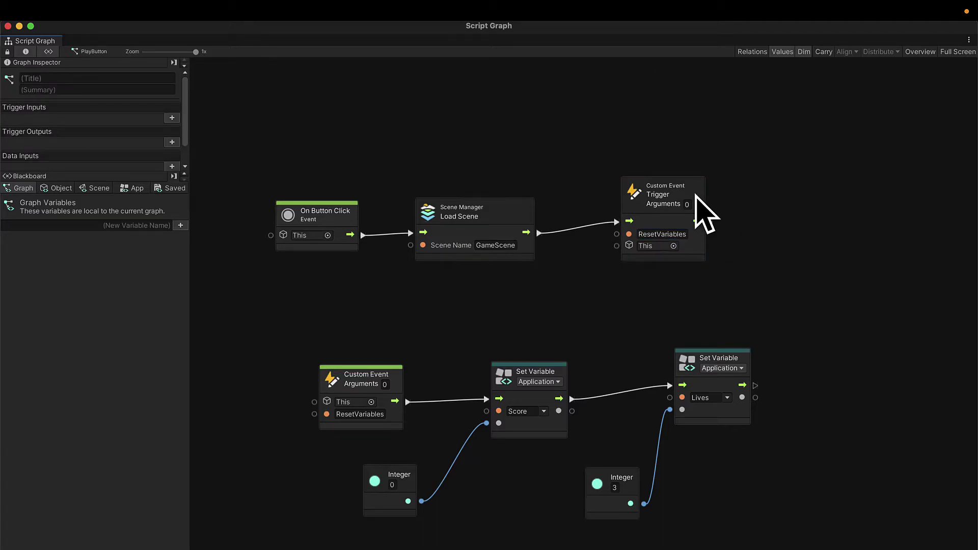
drag(703, 209, 699, 220)
click(759, 306)
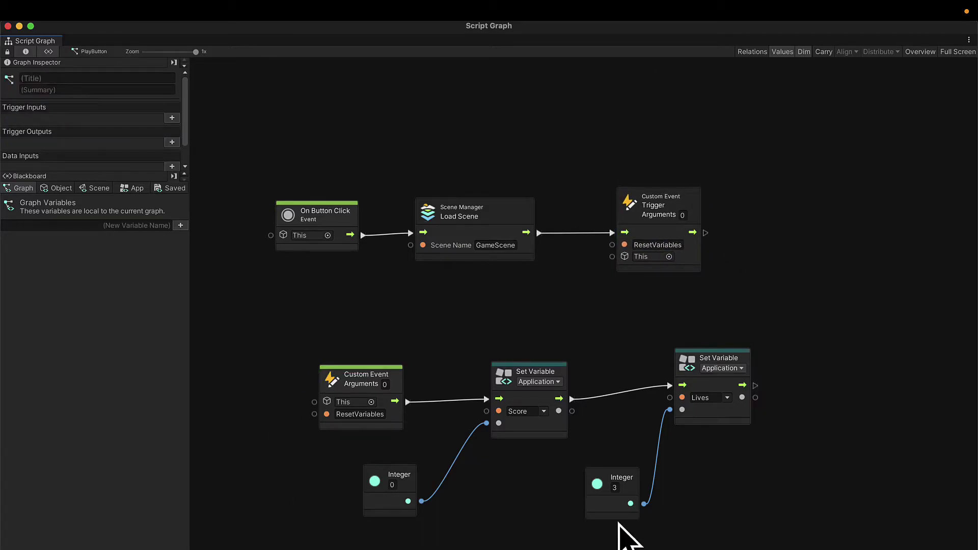
click(332, 218)
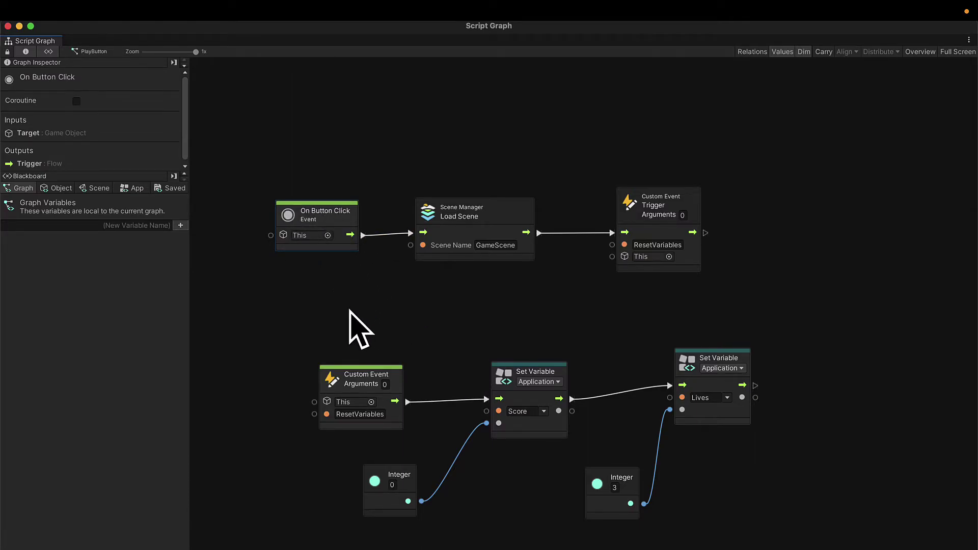
click(7, 26)
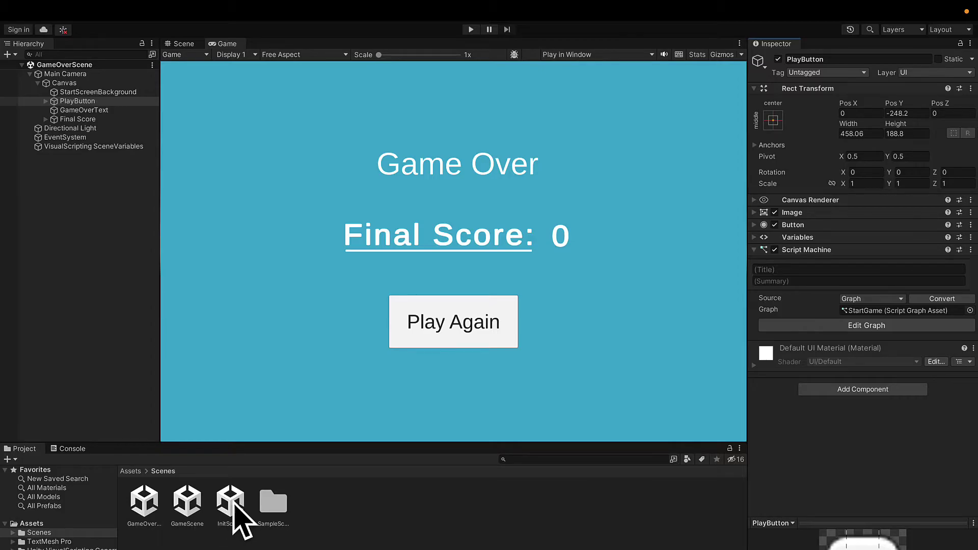
Step: Open GameScene, play until Game Over, then restart with Play Again
double_click(187, 502)
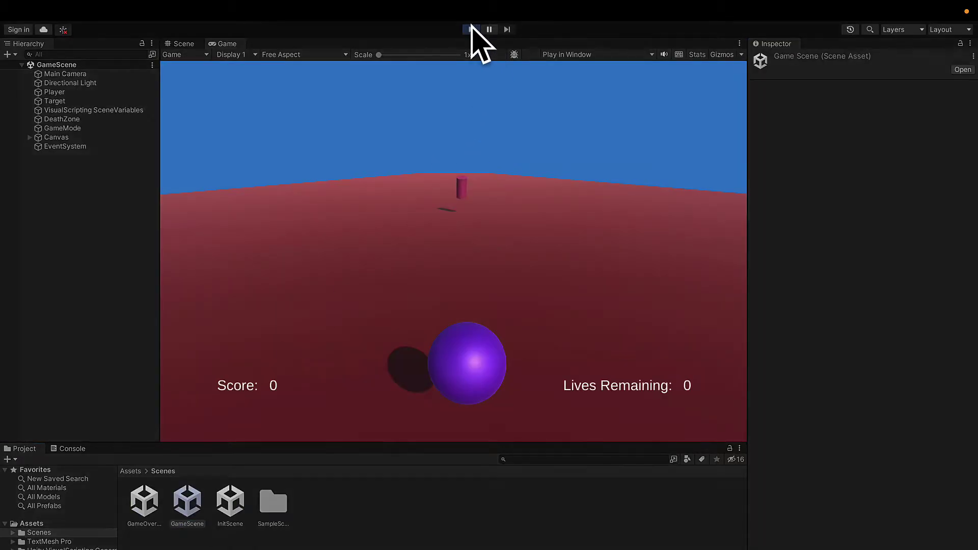
click(471, 29)
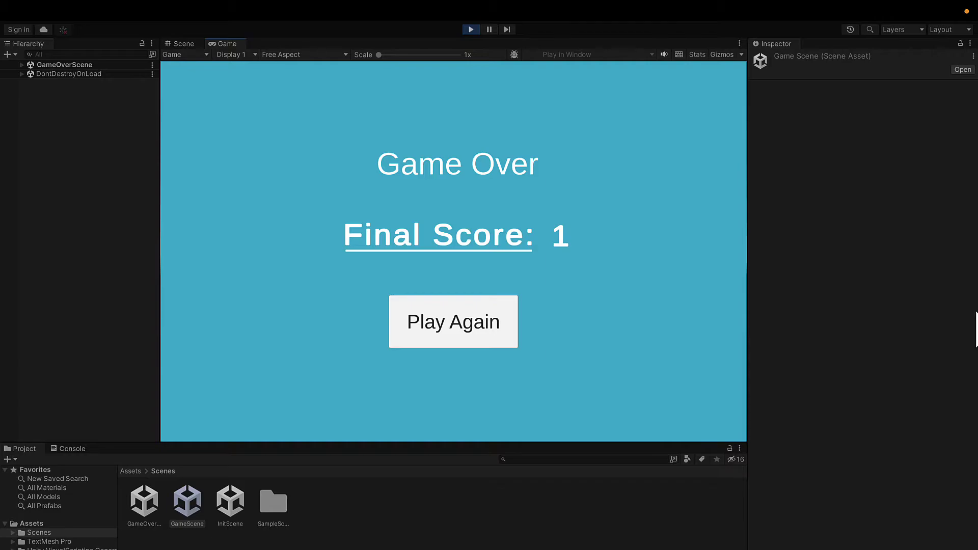
click(505, 329)
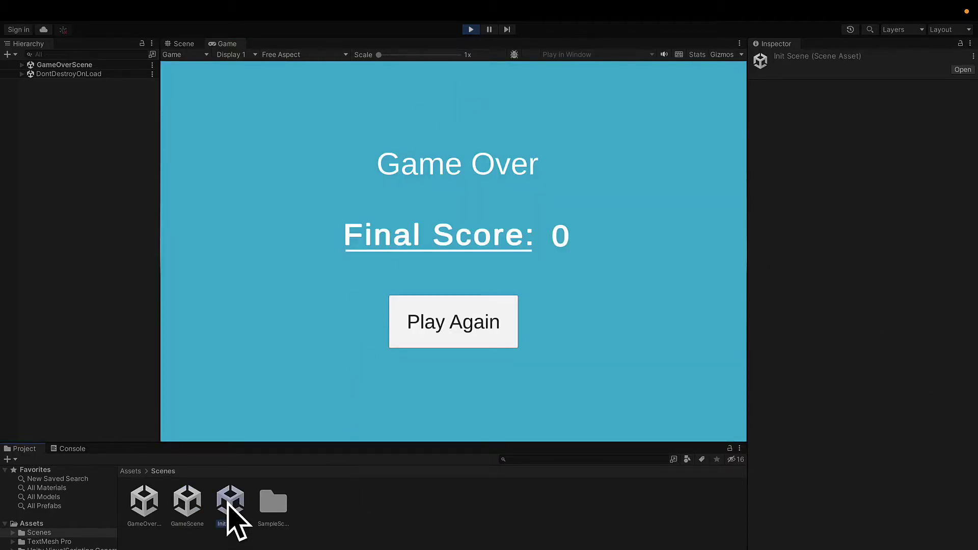
Step: Play from InitScene's welcome screen, steering the ball and restarting after each Game Over
double_click(230, 504)
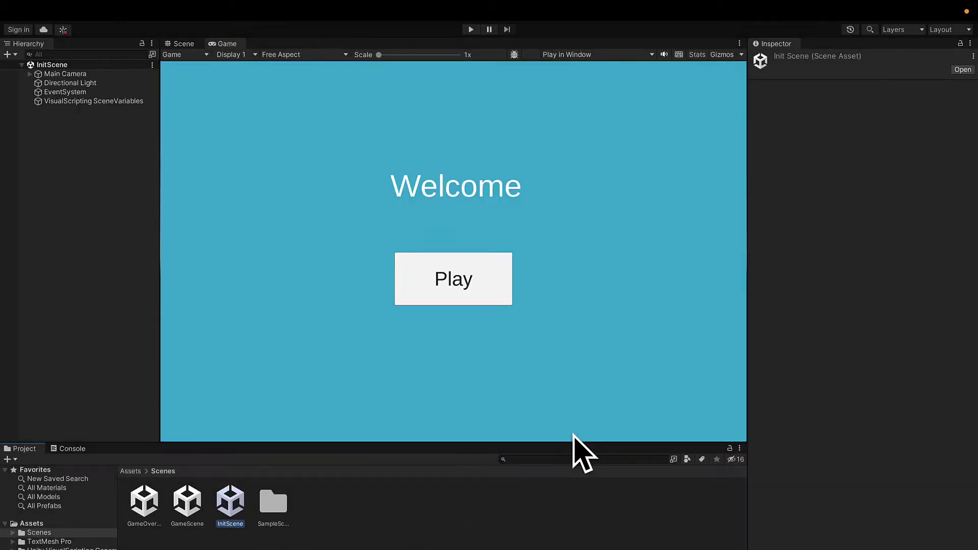
click(468, 30)
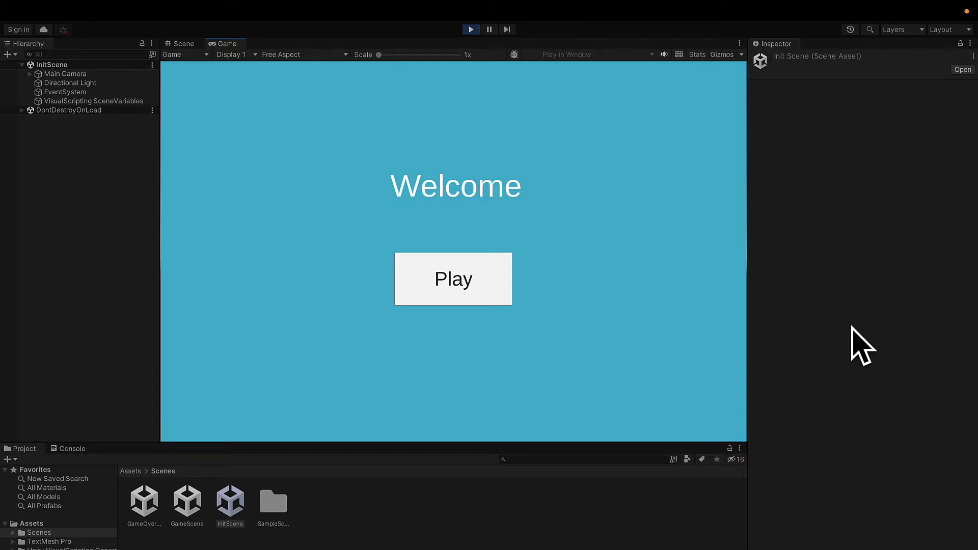
click(457, 290)
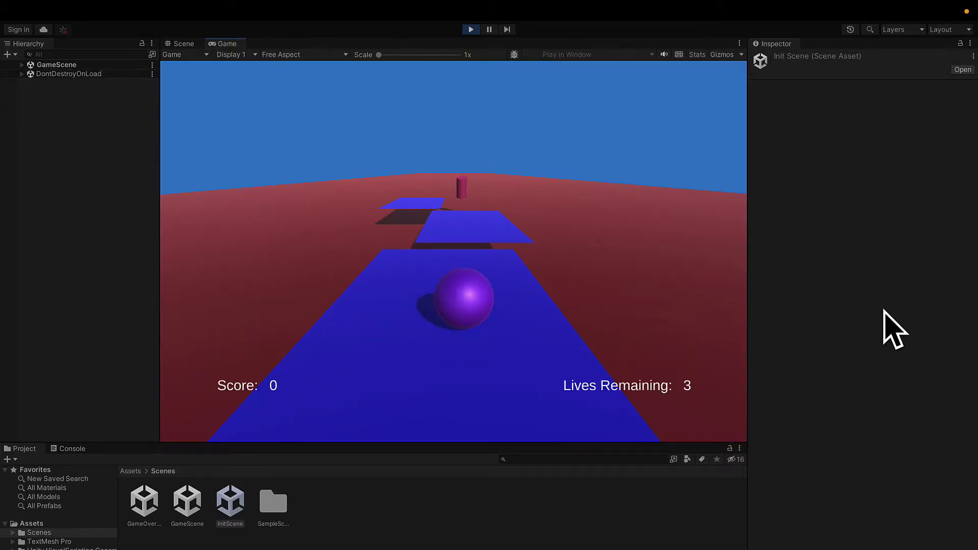
key(Up)
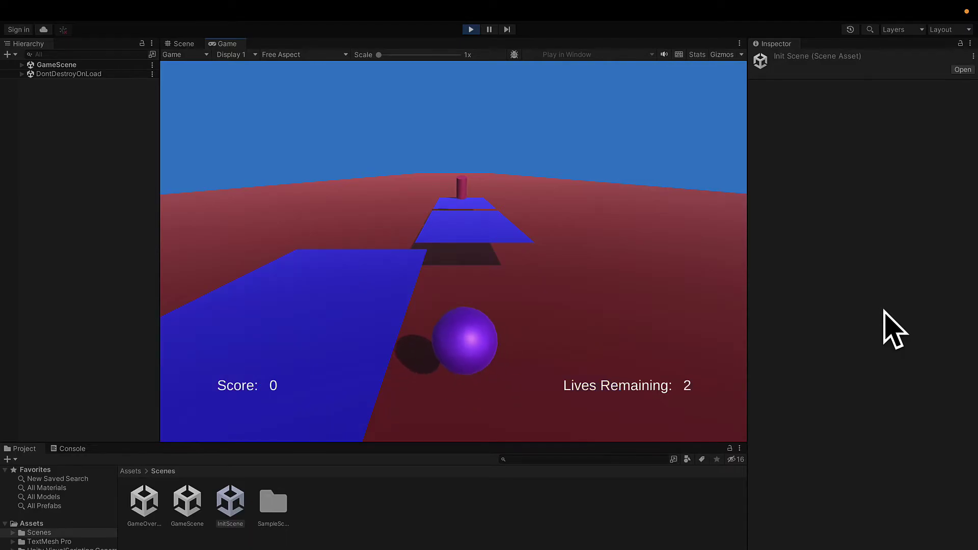
key(Up)
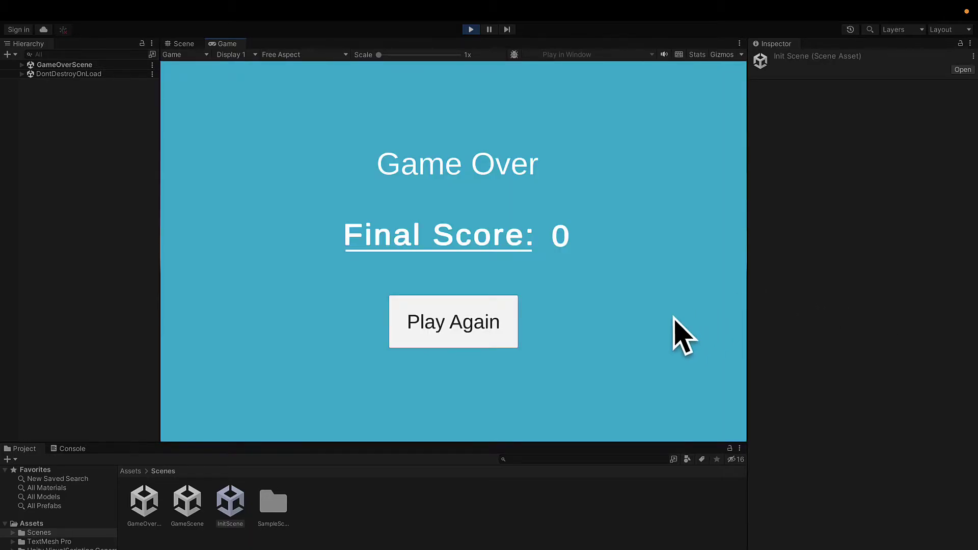
click(459, 322)
key(Up)
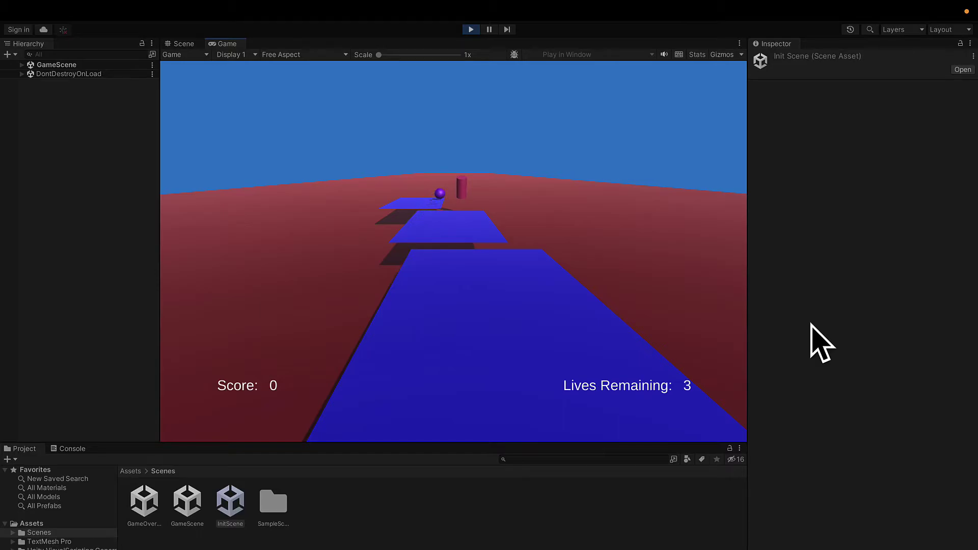
key(Up)
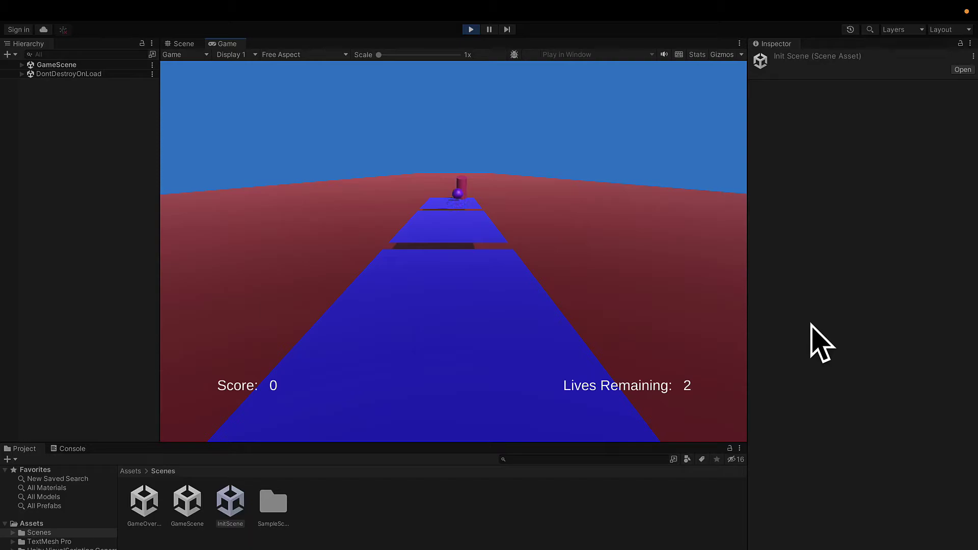
key(Up)
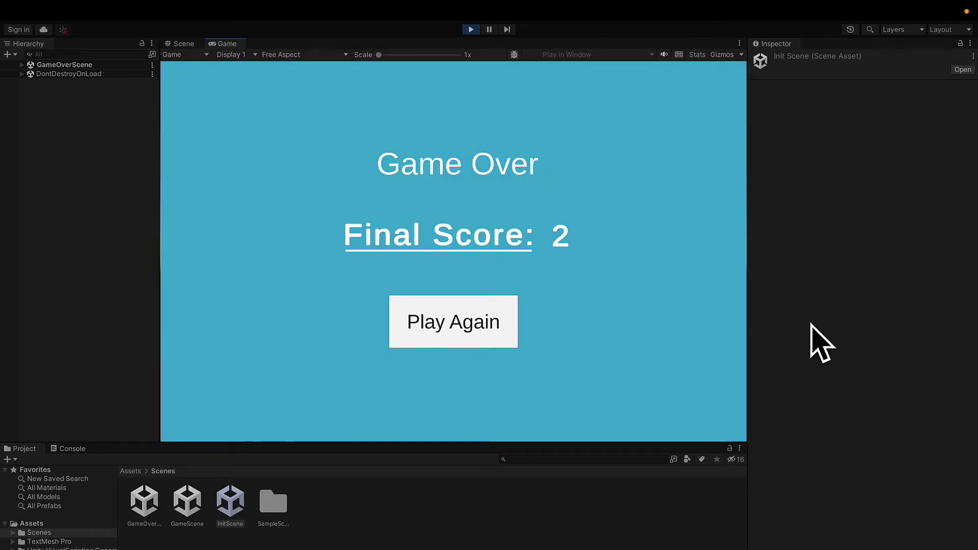
click(448, 326)
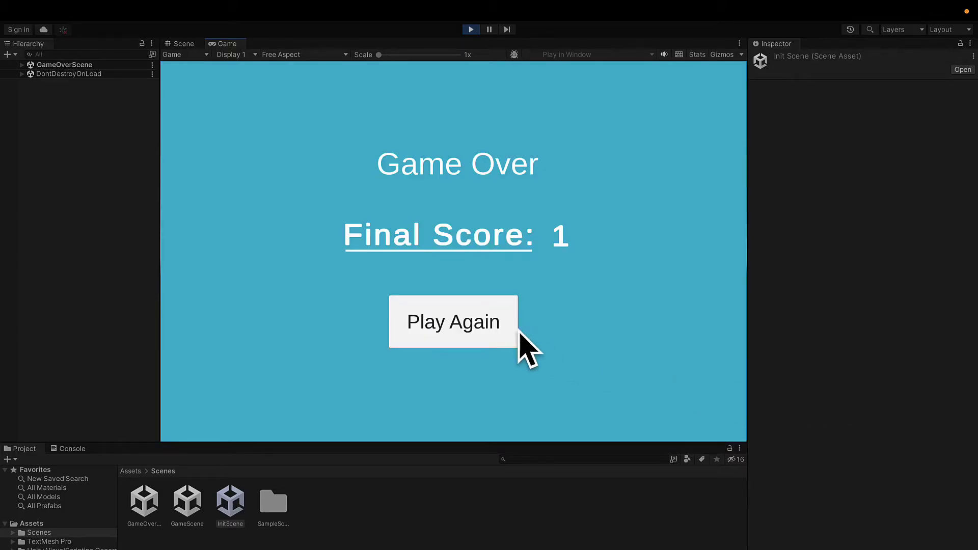
Step: Keep replaying from Game Over and steering the respawned ball, then stop play mode
click(517, 331)
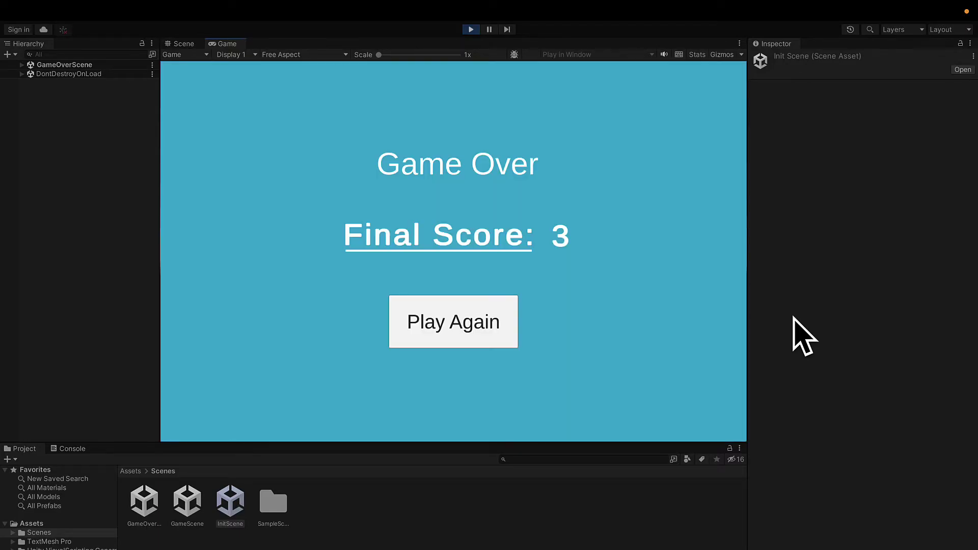
click(427, 338)
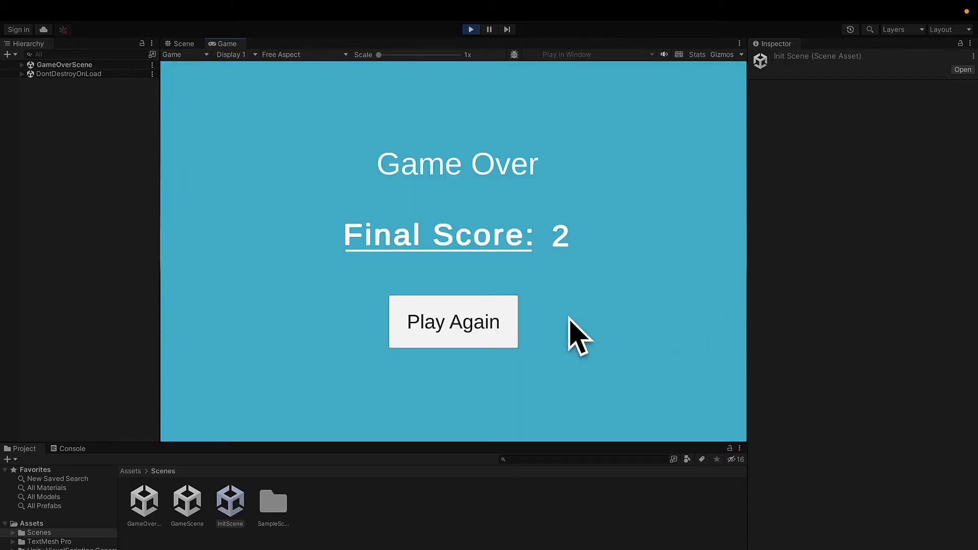
click(509, 322)
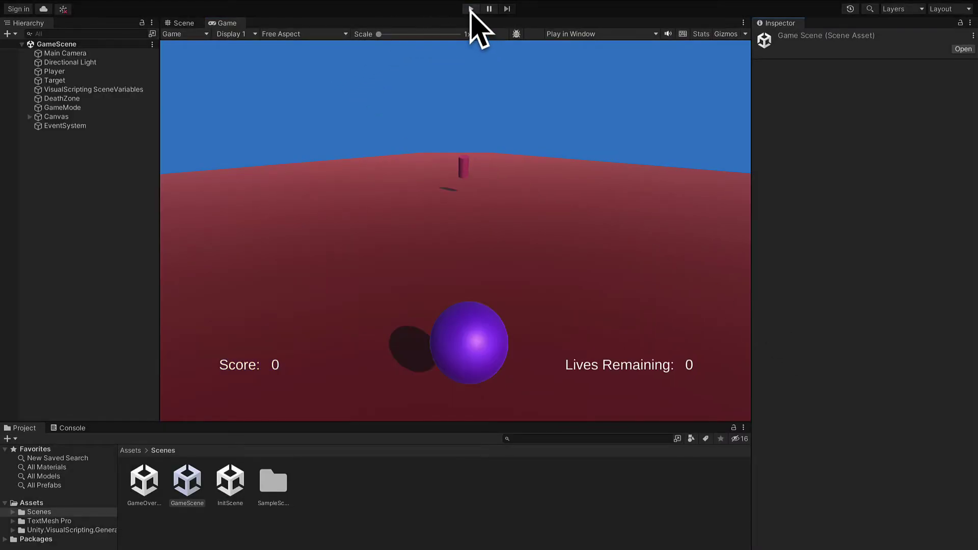
click(470, 9)
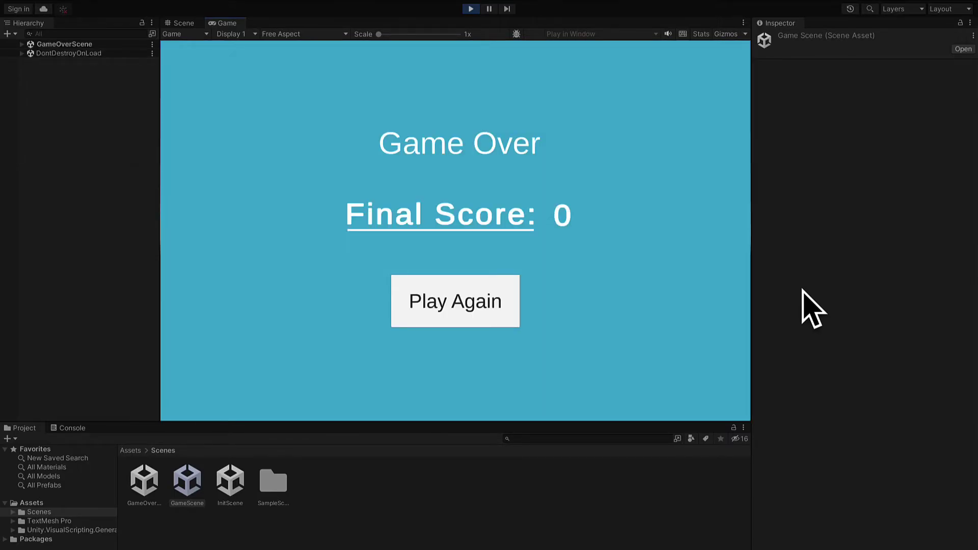
click(484, 301)
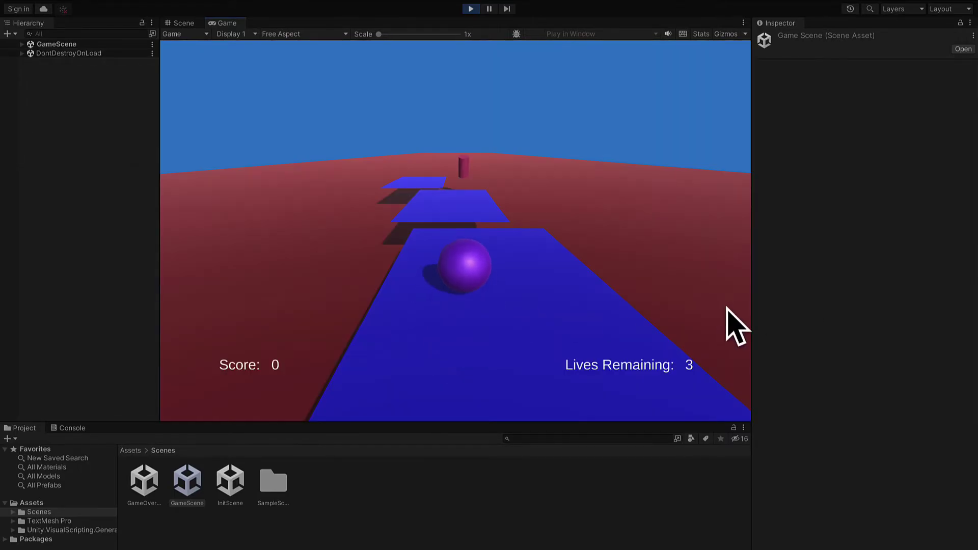
key(Up)
key(Left)
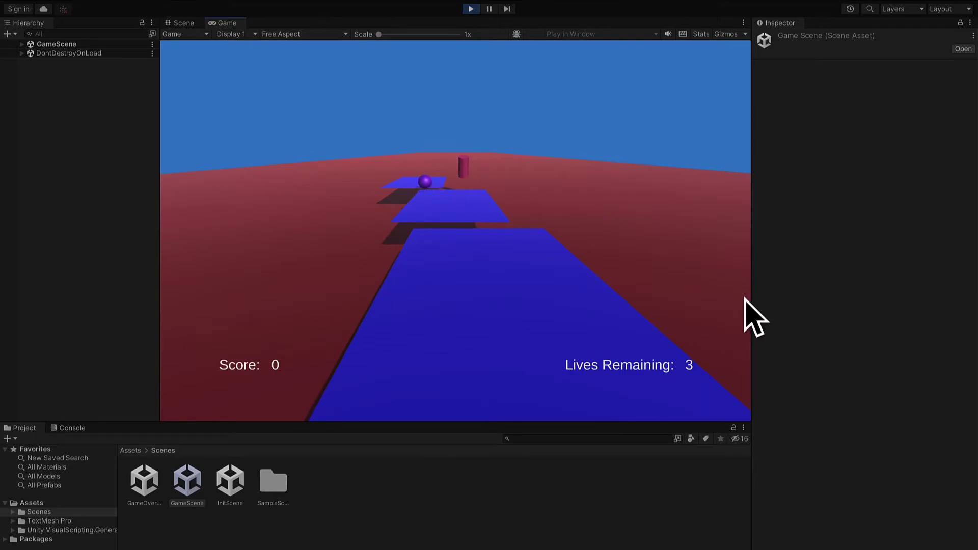
key(Right)
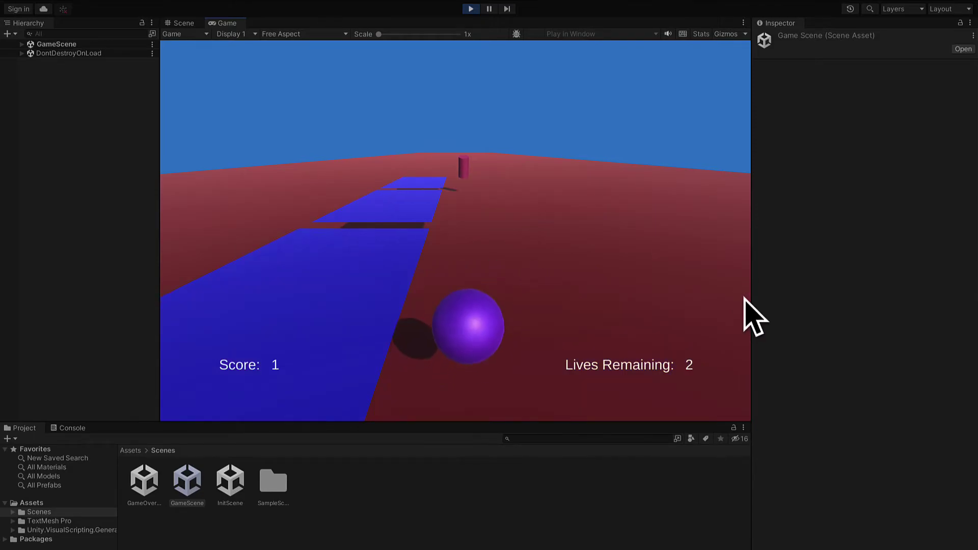
key(Up)
key(Left)
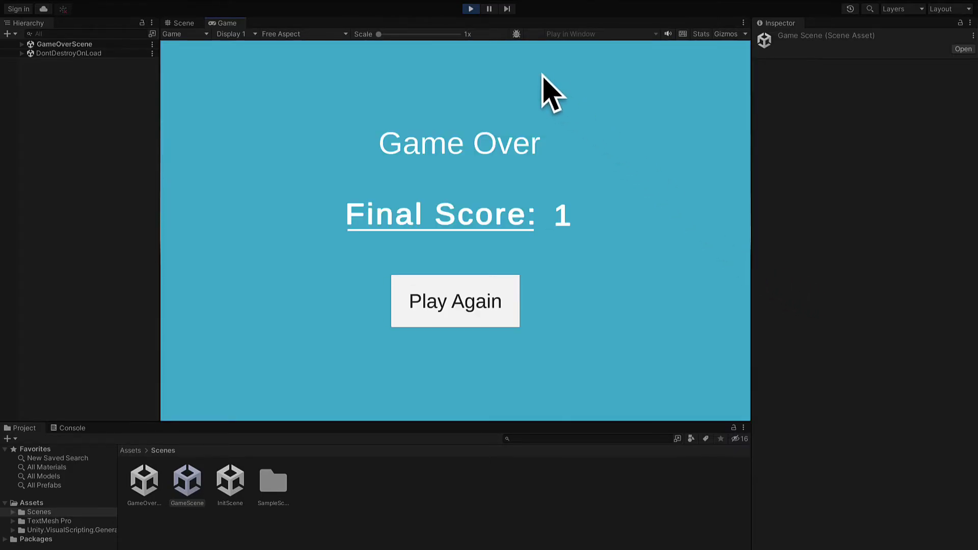
click(467, 9)
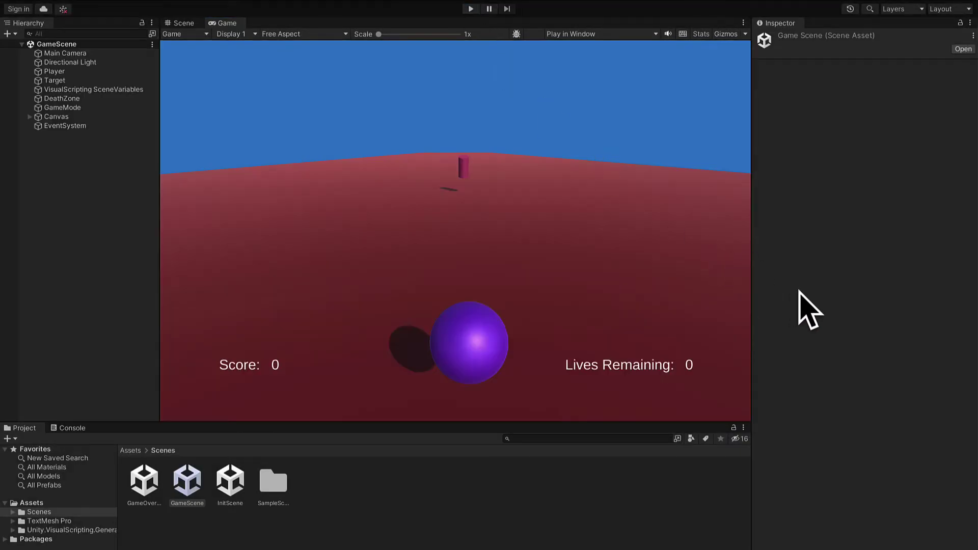
Step: Add a 3D cylinder named Coin to GameScene near the Player
click(182, 23)
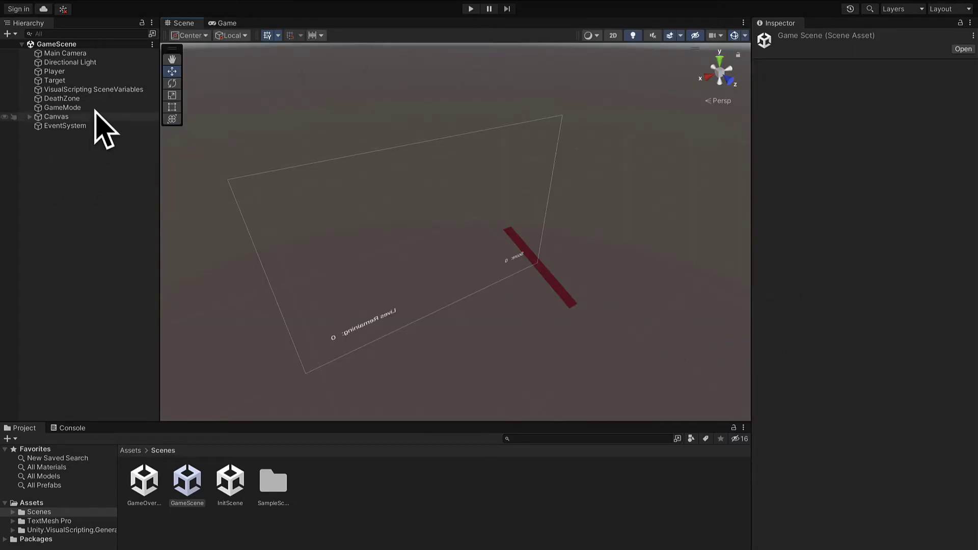
double_click(84, 71)
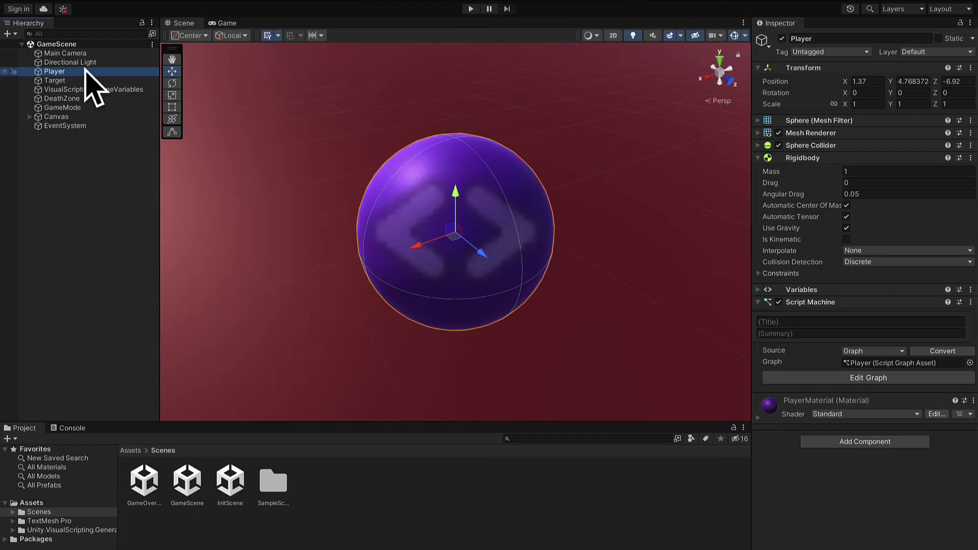
scroll(585, 279, down, 10)
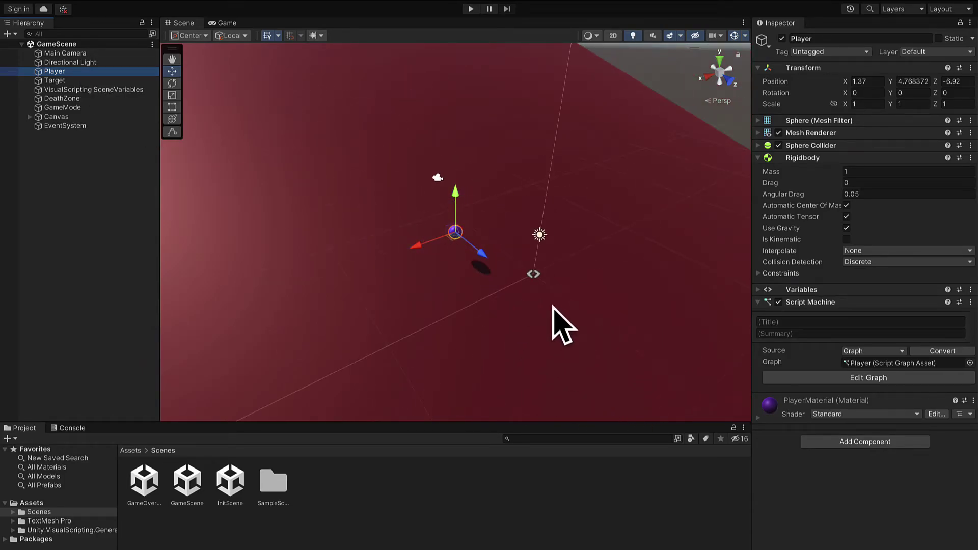
click(109, 209)
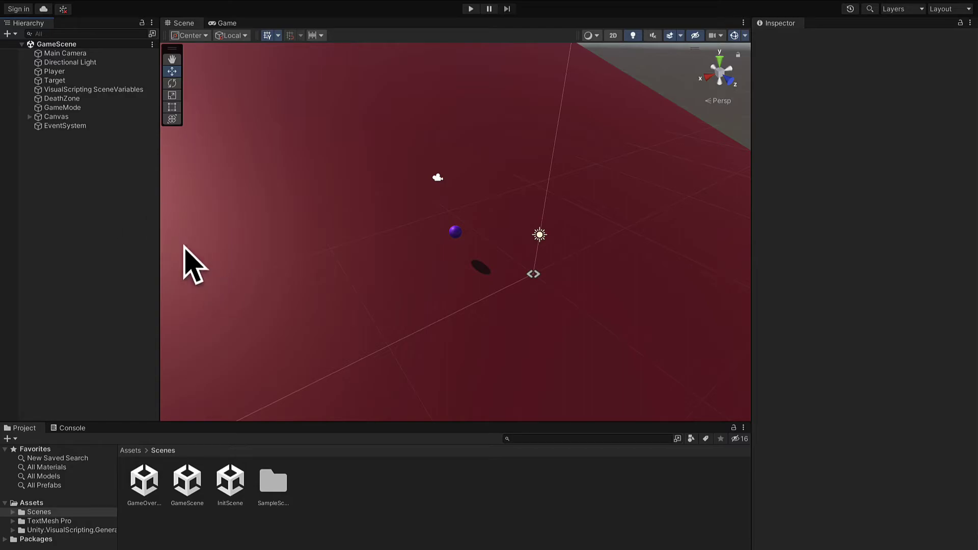
right_click(53, 163)
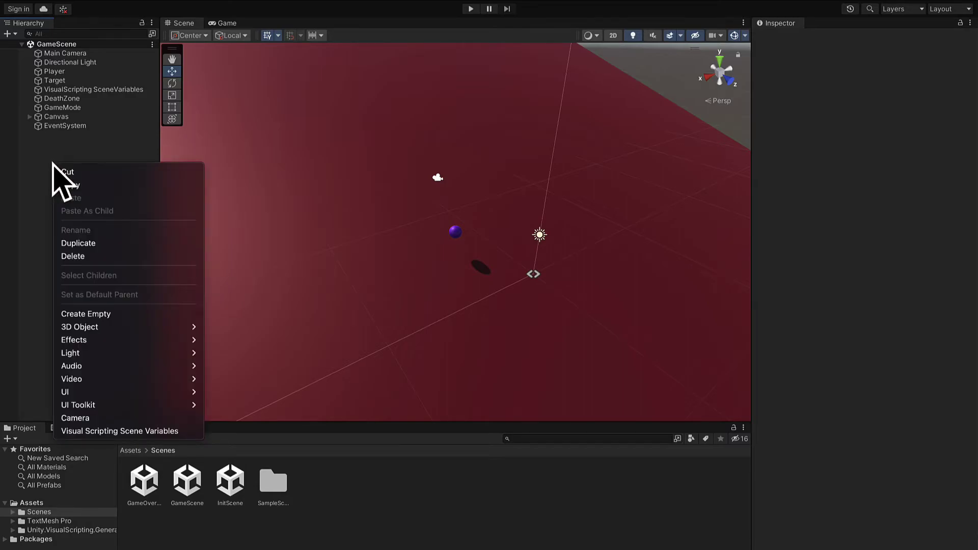
mouse_move(187, 329)
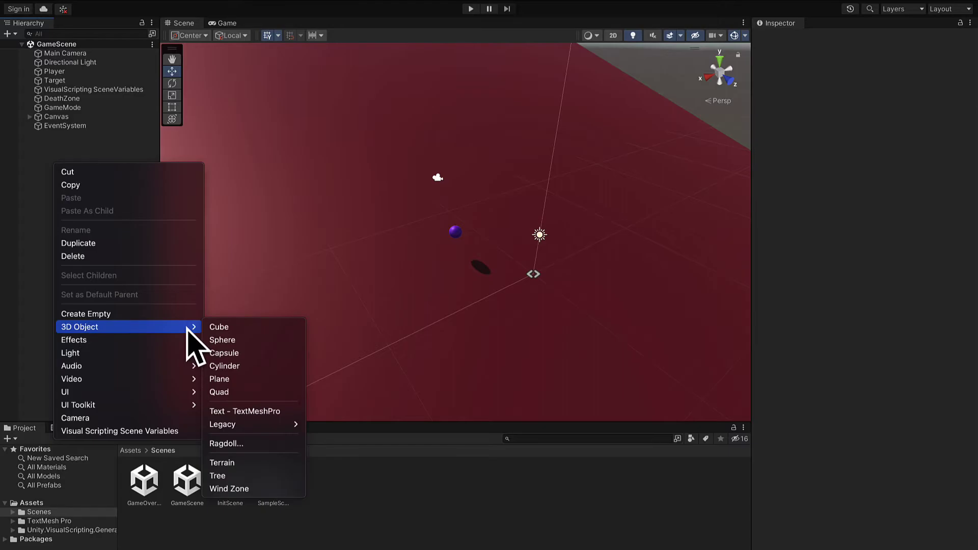
click(261, 366)
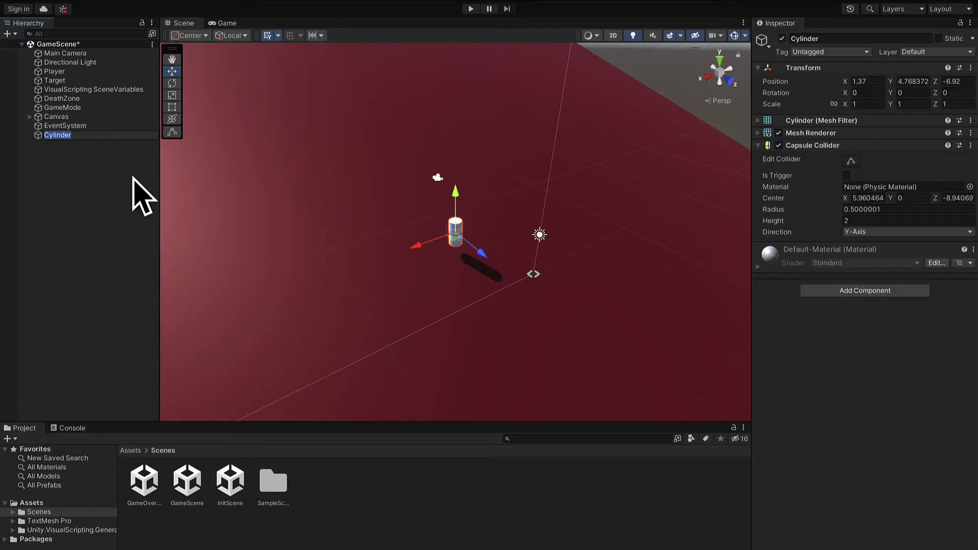
key(Return)
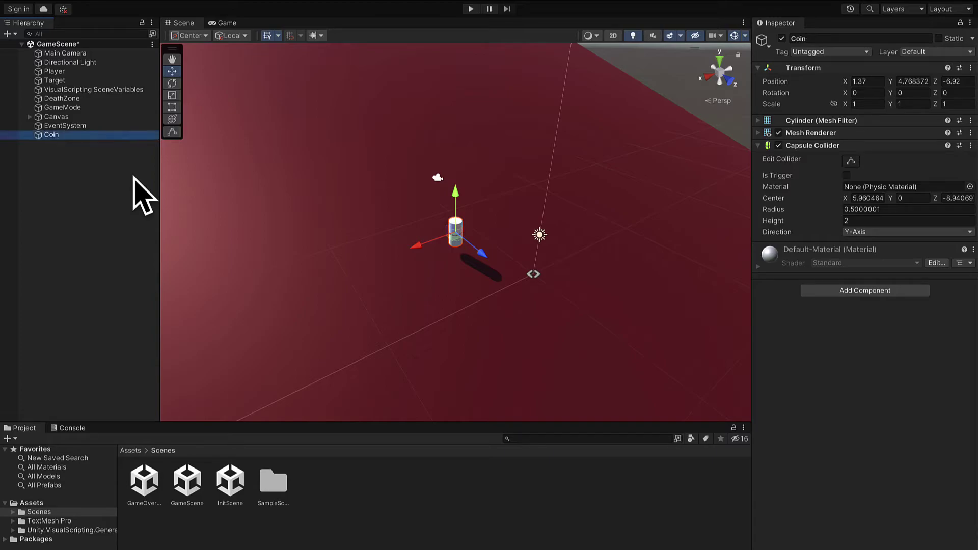
Step: Flatten the Coin into a thin disc (Y scale 0.1269) and move it off the purple sphere
double_click(65, 135)
scroll(334, 173, down, 5)
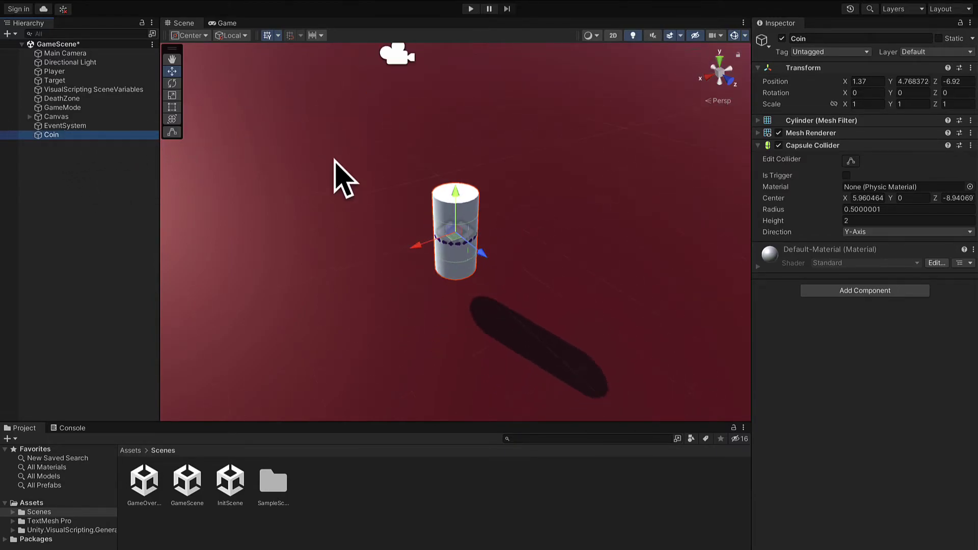
scroll(414, 179, up, 3)
click(172, 95)
scroll(473, 175, up, 2)
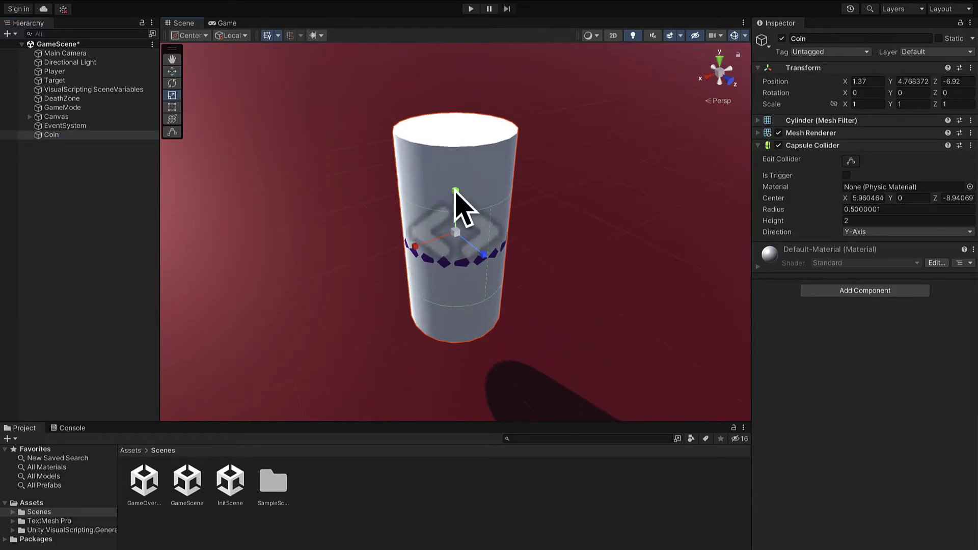
drag(455, 191, 449, 214)
click(172, 72)
drag(502, 264, 585, 327)
click(172, 95)
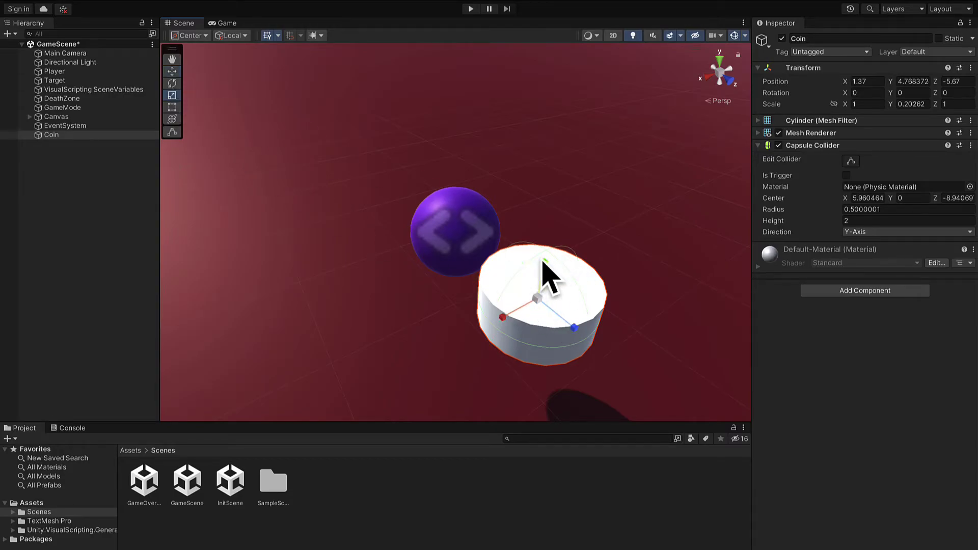
drag(543, 271, 541, 284)
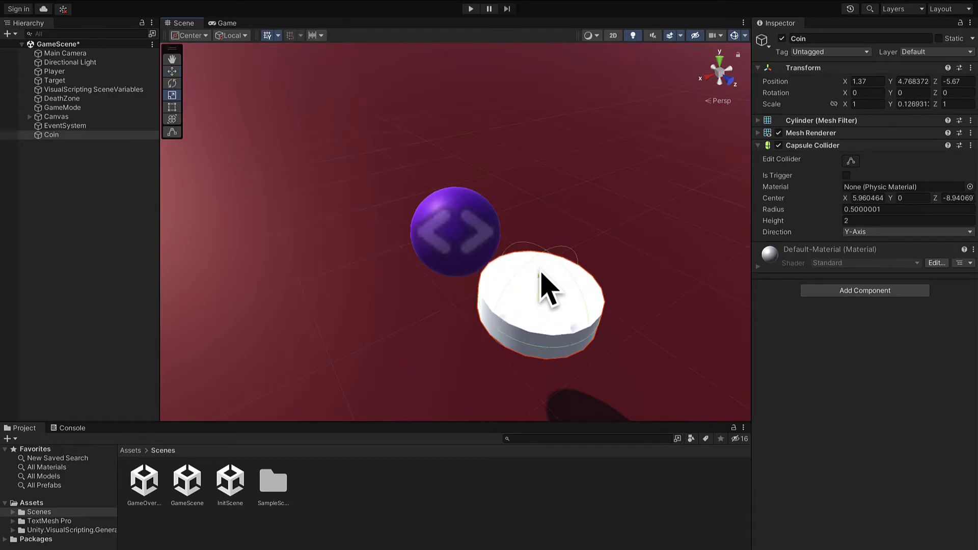
Step: Tilt the coin to 80.242 on X and check it from the game camera
click(172, 83)
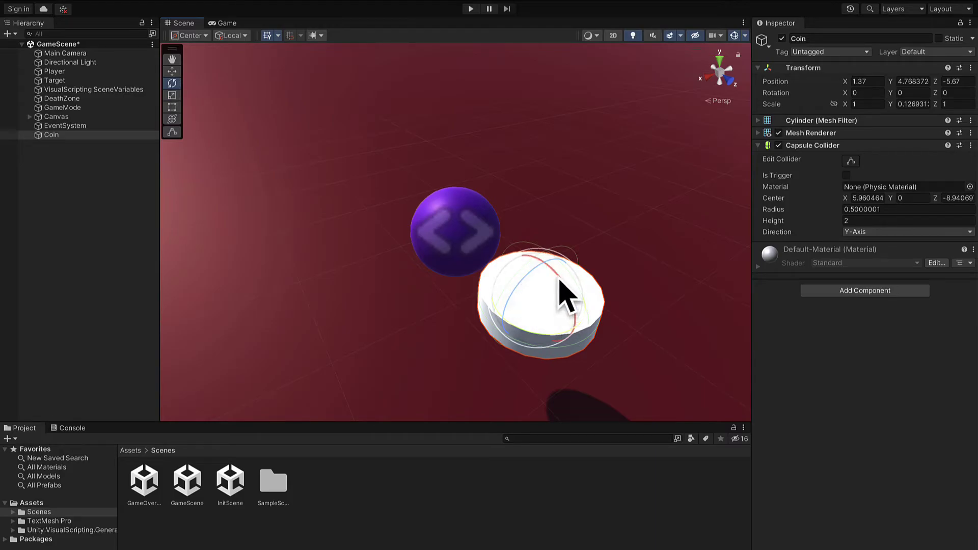
drag(561, 291, 538, 427)
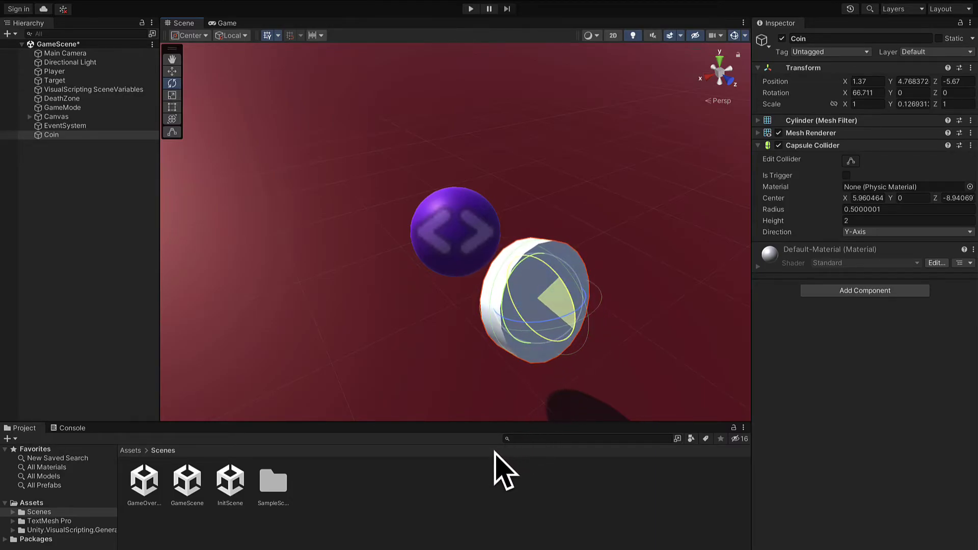
mouse_move(572, 295)
mouse_down()
mouse_move(559, 273)
mouse_move(556, 299)
mouse_up()
click(231, 24)
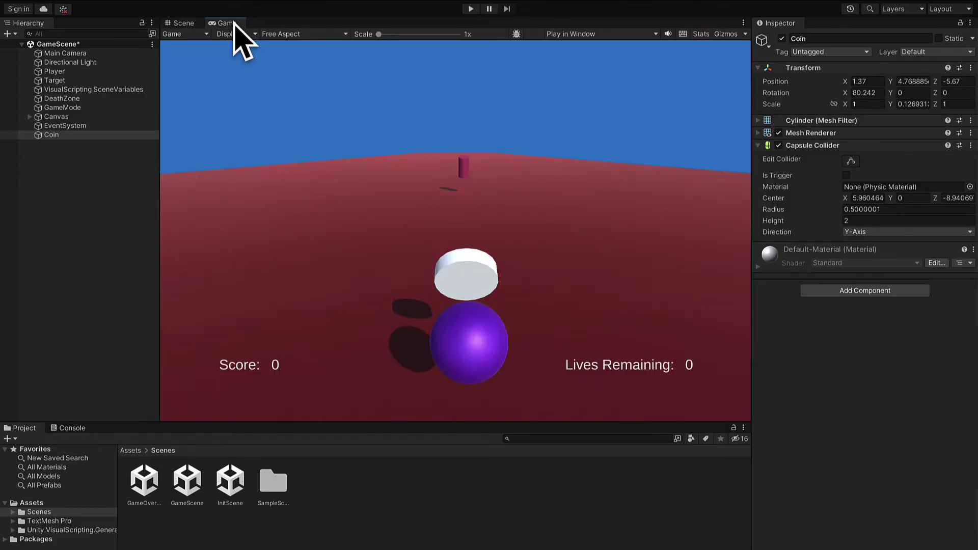
Step: Set the Coin's X rotation to 90 and position it at -0.52, -0.15, -4.08
click(180, 23)
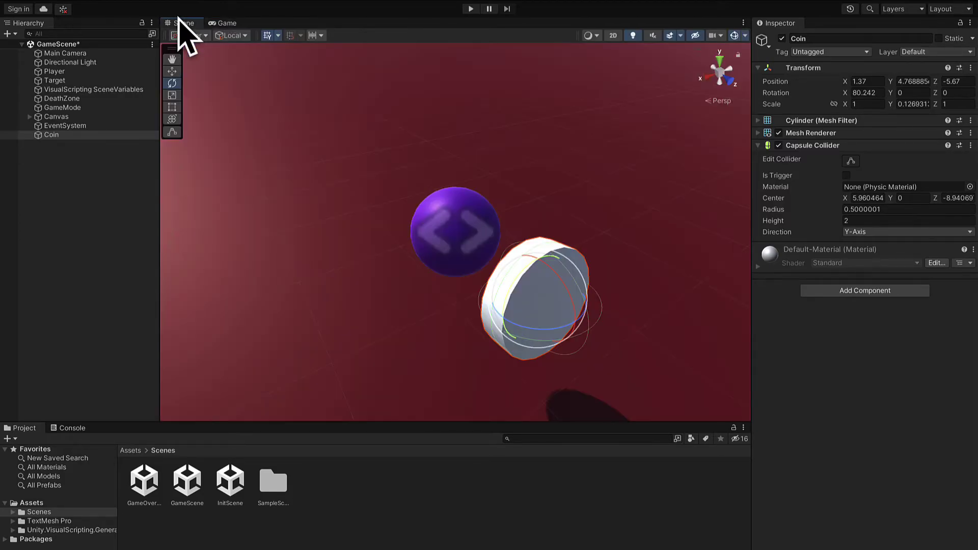
click(866, 93)
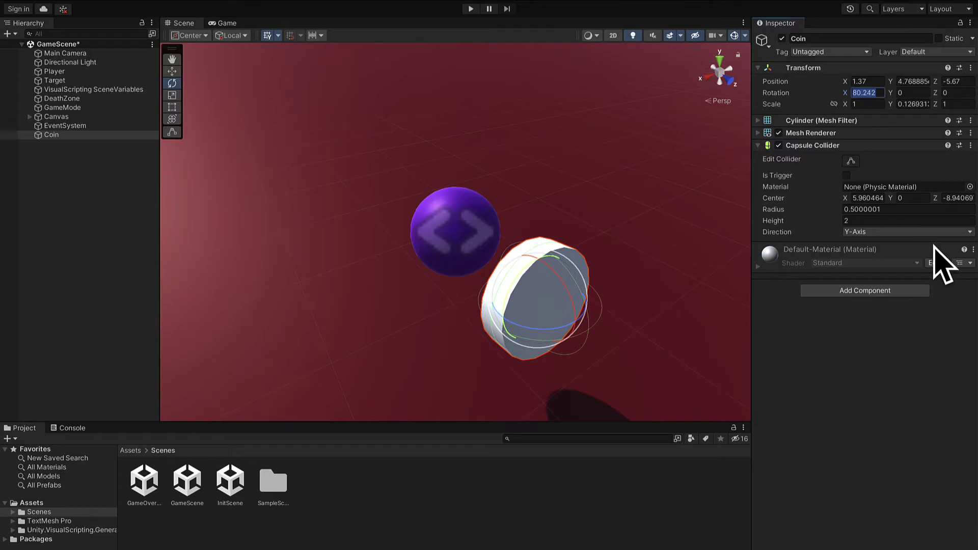
text(90)
click(227, 23)
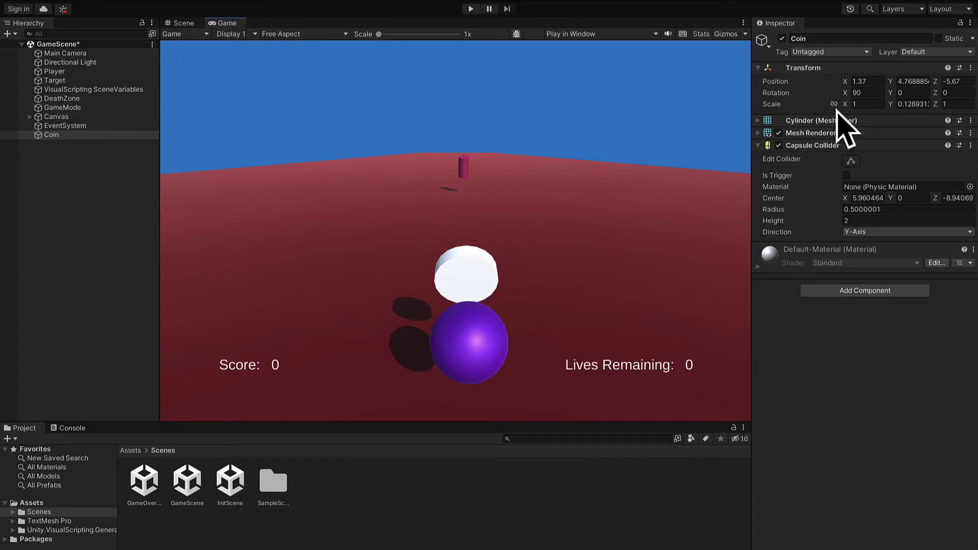
drag(934, 79, 974, 80)
drag(888, 80, 896, 99)
click(844, 82)
drag(845, 82, 810, 77)
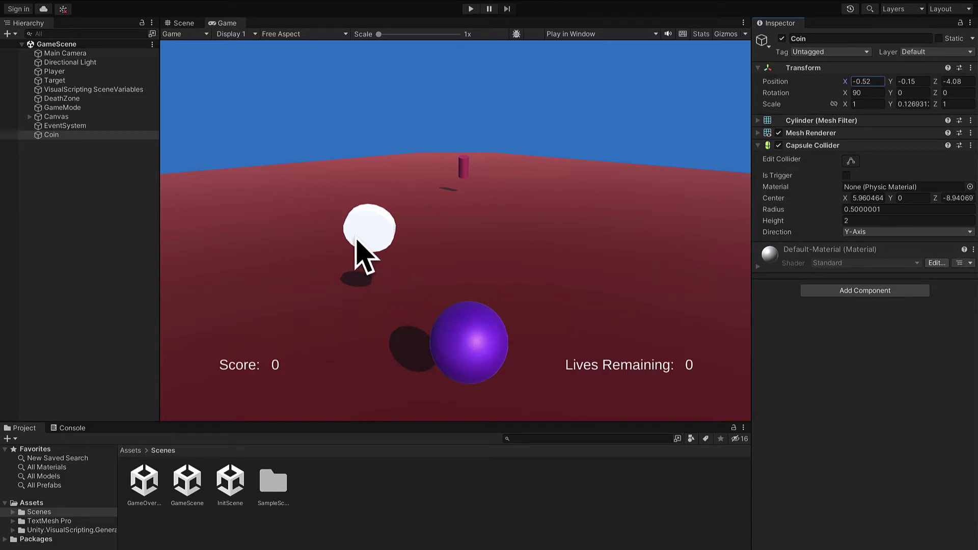
Step: Create a new folder named Materials in Assets
click(47, 506)
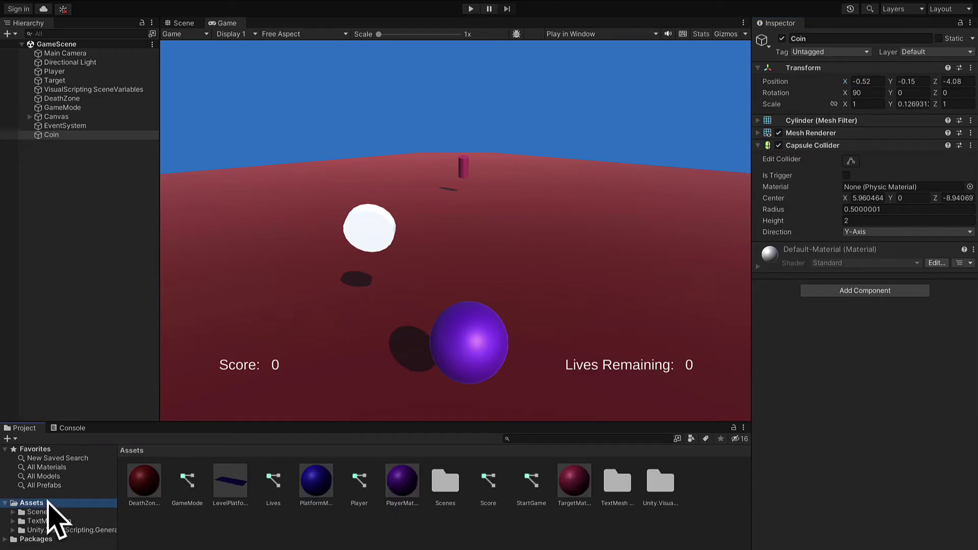
right_click(178, 535)
mouse_move(267, 284)
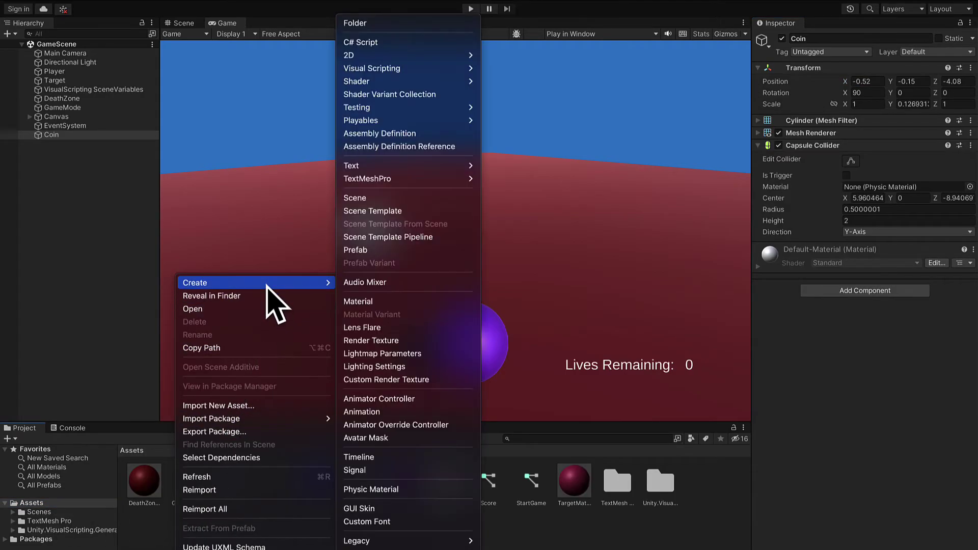
click(365, 24)
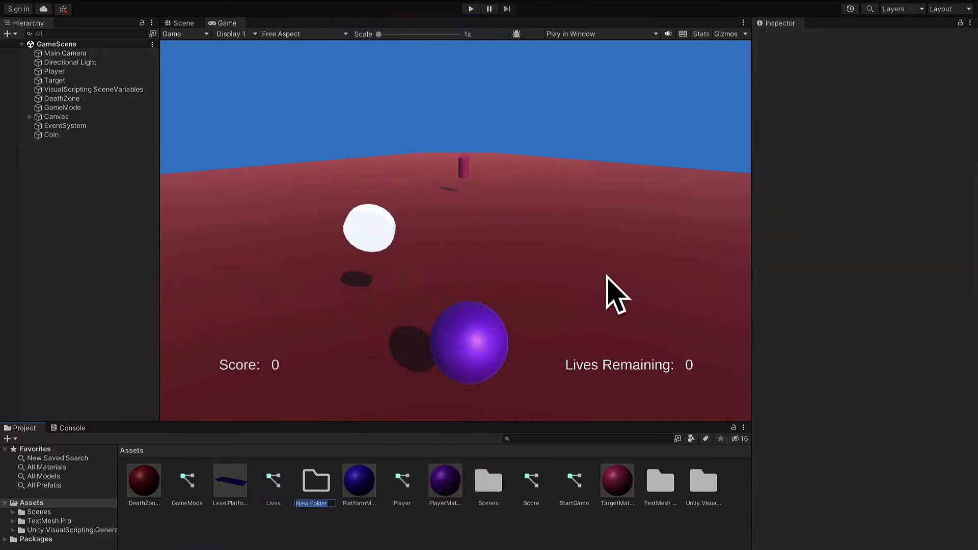
text(Materials)
key(Return)
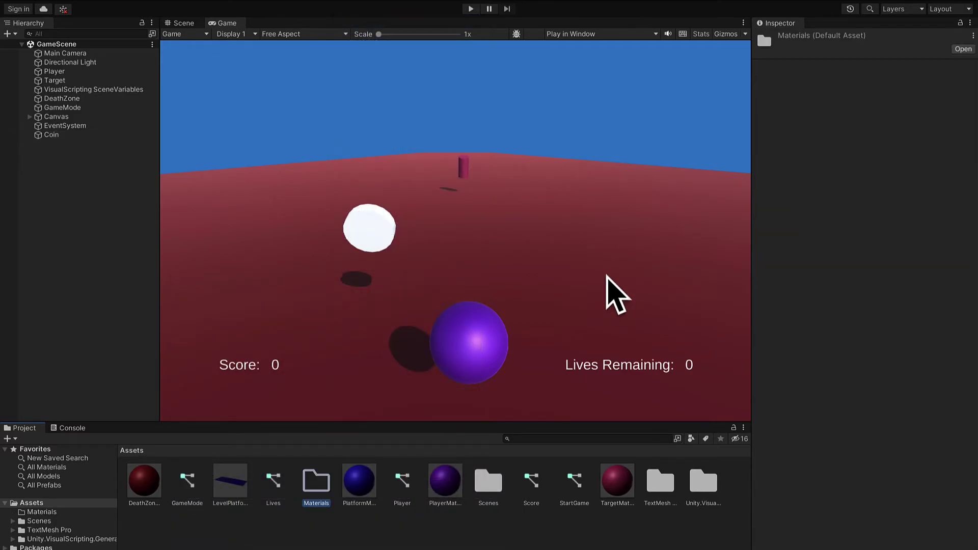
Step: Move the DeathZone, Platform, Player and Target materials into Materials and open the folder
click(135, 482)
drag(135, 481, 275, 485)
drag(359, 481, 271, 485)
drag(487, 497, 282, 504)
double_click(273, 486)
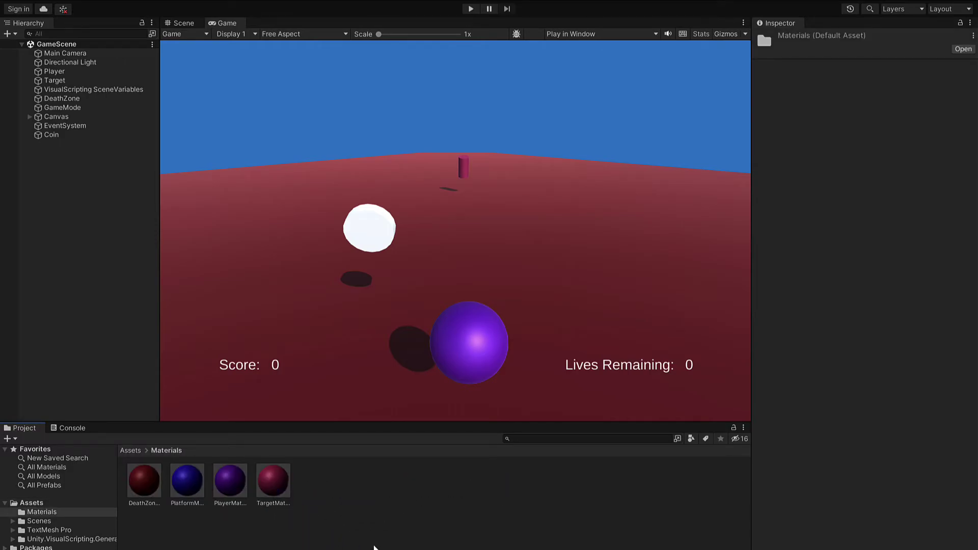
Step: Create a new material named CoinMaterial in the Materials folder
right_click(350, 489)
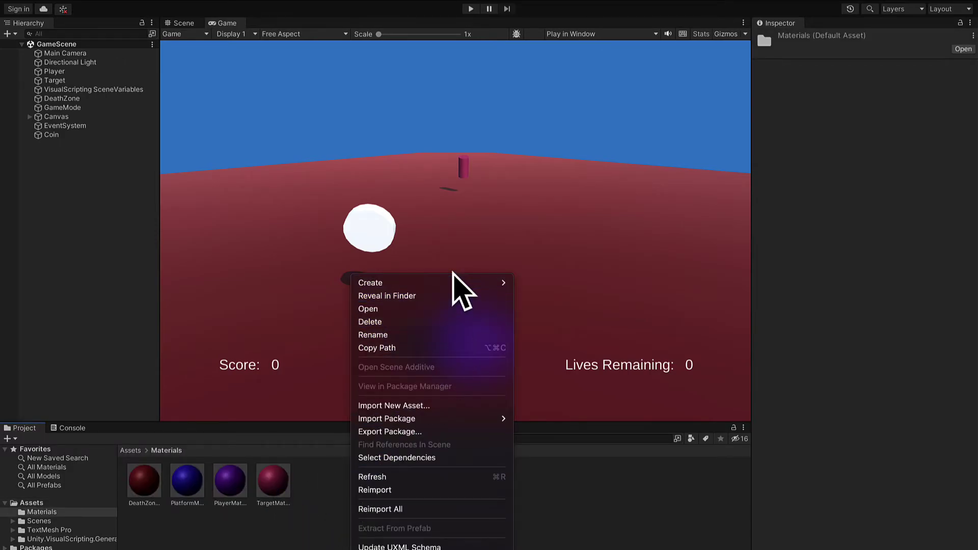
mouse_move(456, 280)
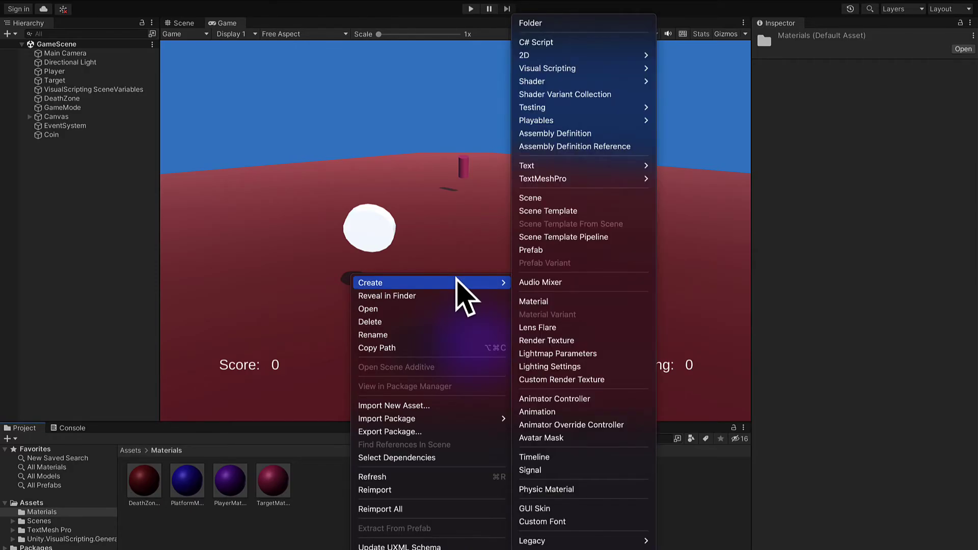
click(581, 302)
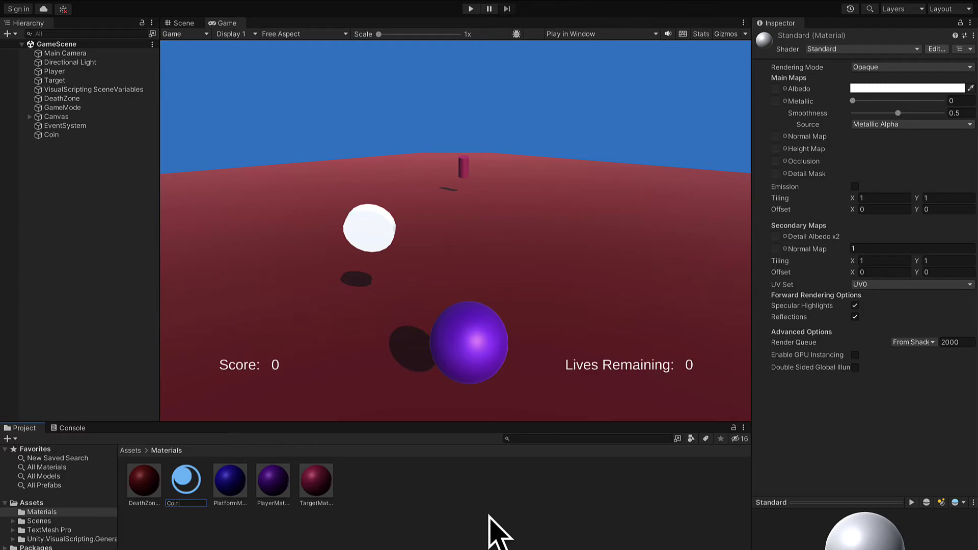
text(CoinMaterial)
key(Return)
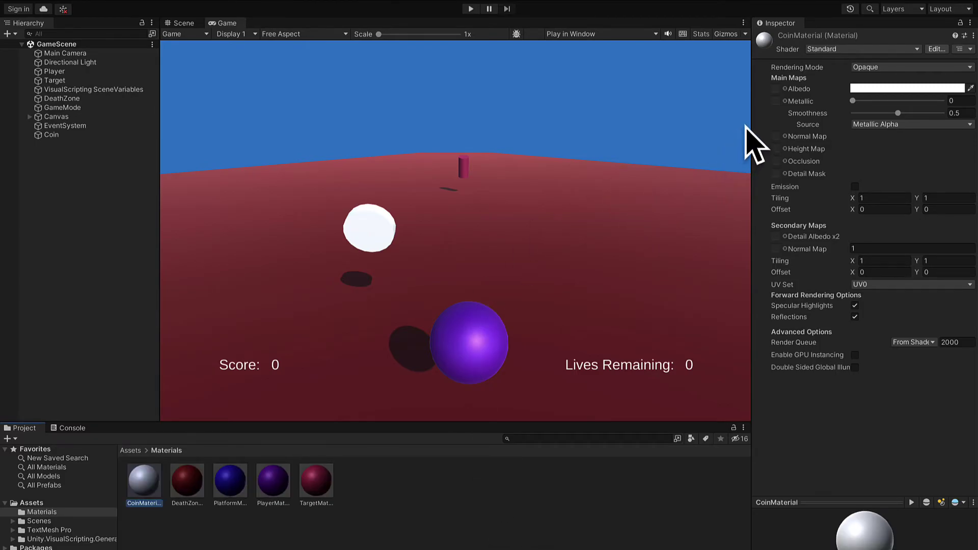
Step: Set CoinMaterial's albedo colour to gold-yellow E5B706
drag(749, 120, 715, 120)
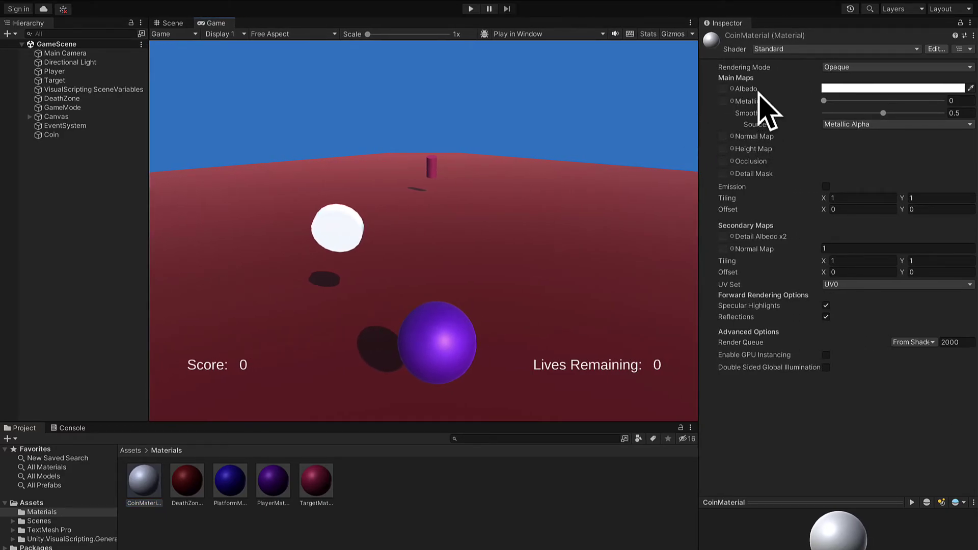
click(846, 88)
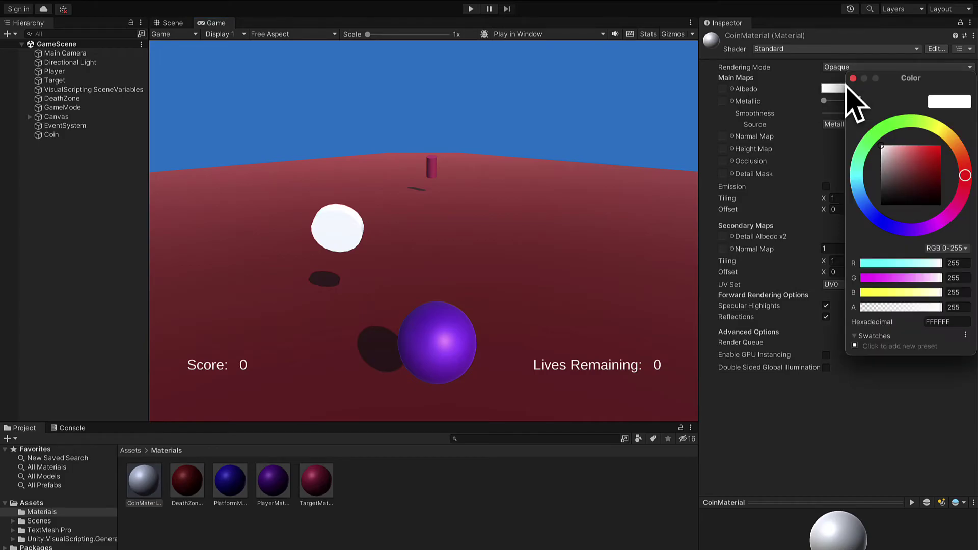
click(938, 161)
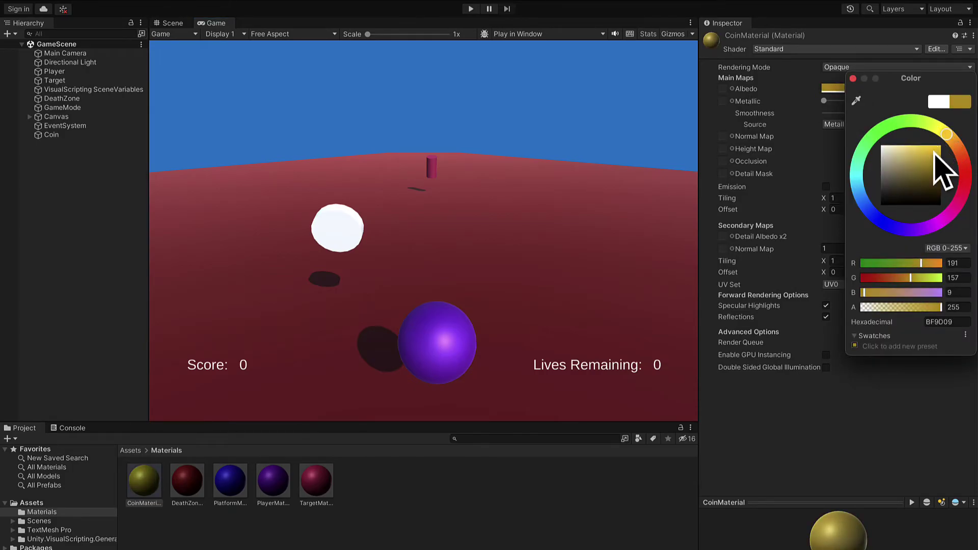
click(939, 151)
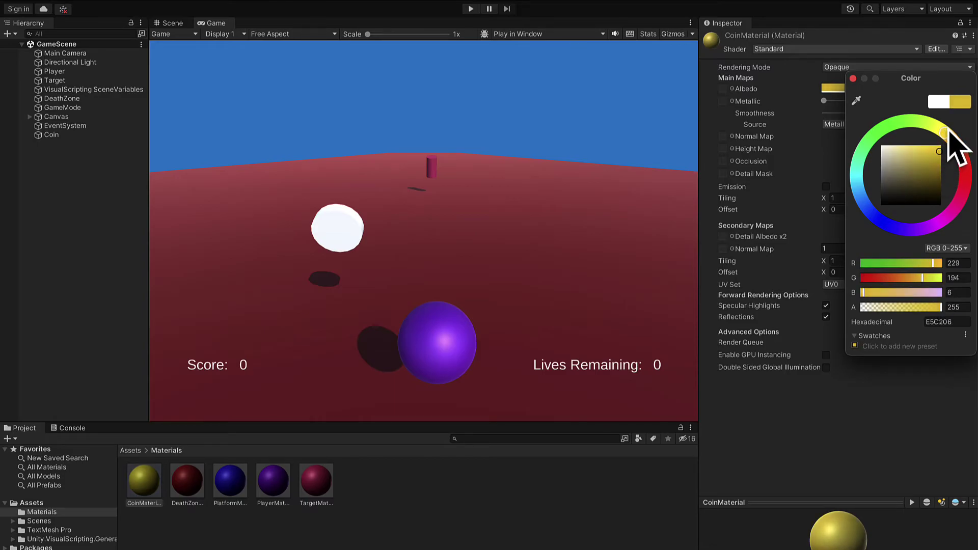
click(853, 78)
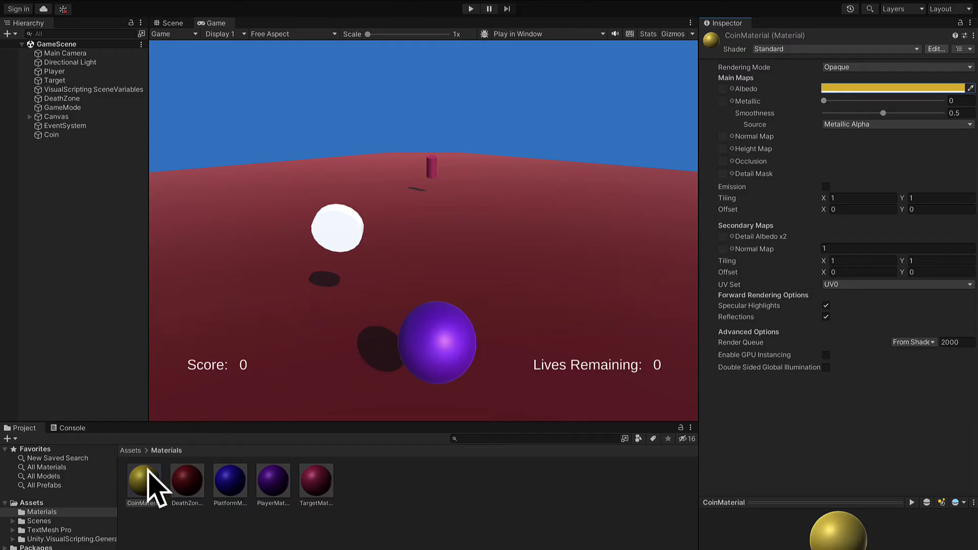
drag(142, 489, 67, 137)
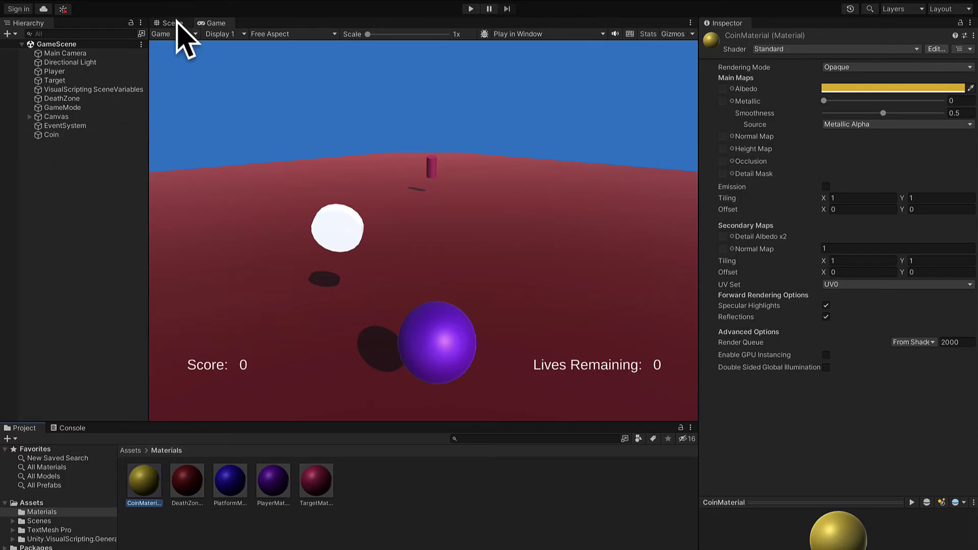
Step: Drag CoinMaterial onto the Coin in the Scene view, then check the gold coin in Game view
click(176, 22)
double_click(57, 135)
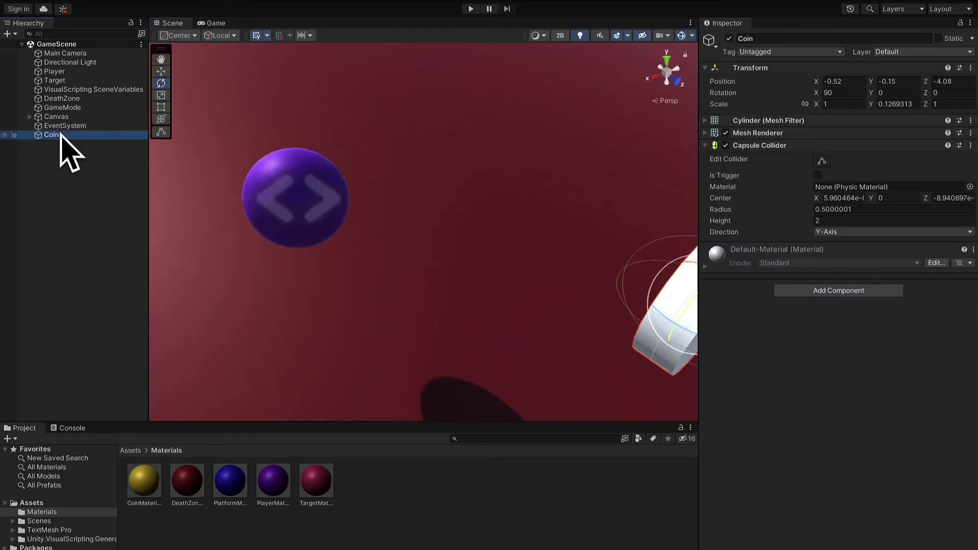
drag(141, 483, 773, 385)
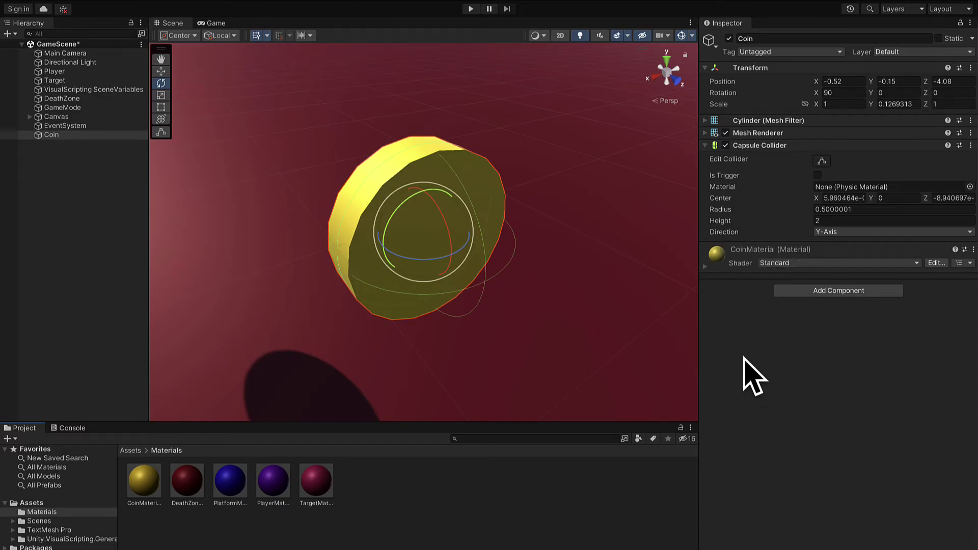
click(527, 304)
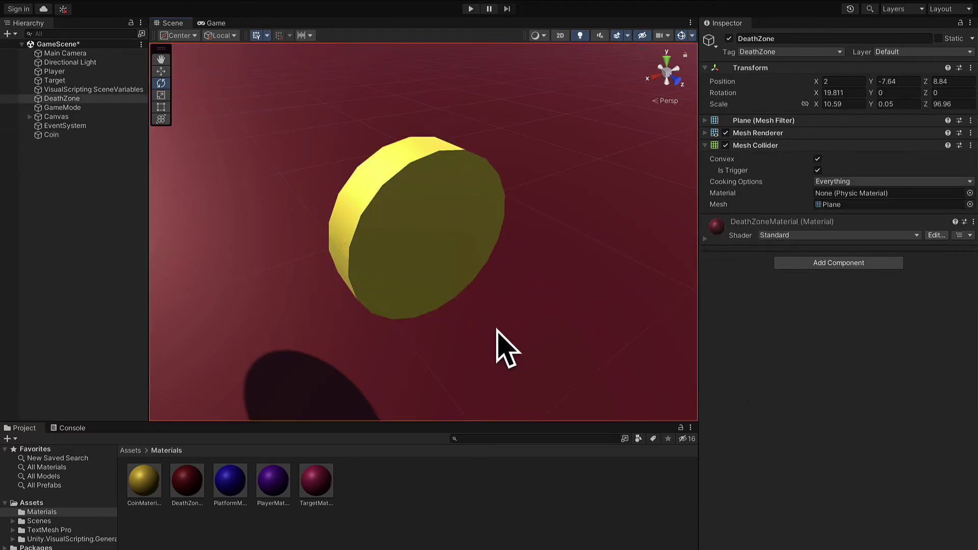
click(214, 23)
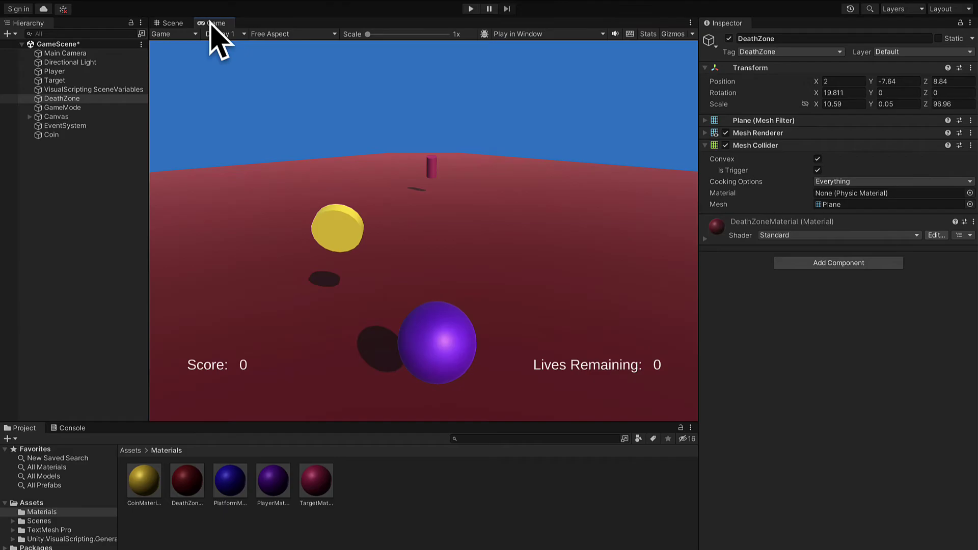
Step: Change CoinMaterial's albedo to the deeper, warmer gold CF9815 in the colour picker
click(153, 481)
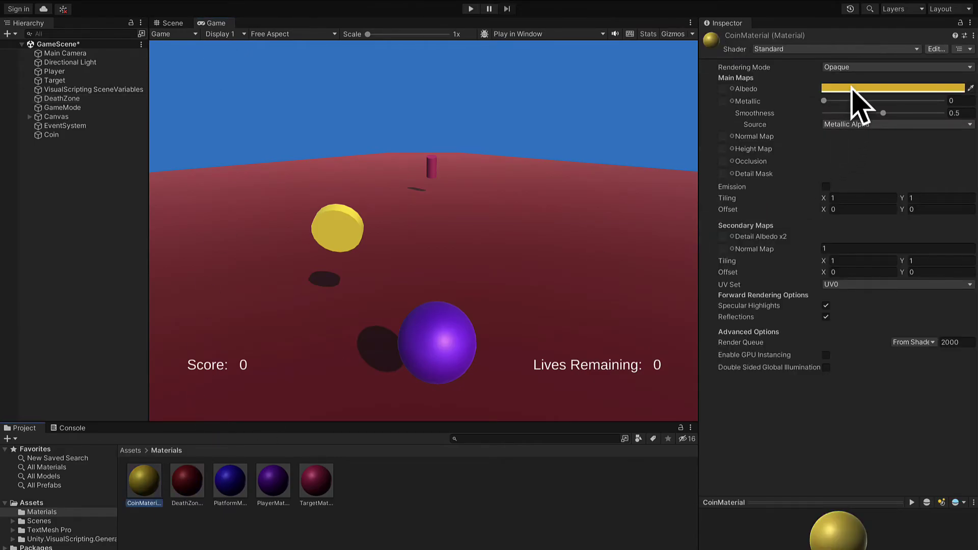
click(860, 87)
click(936, 155)
mouse_move(936, 156)
mouse_down()
mouse_move(878, 197)
mouse_move(891, 136)
mouse_move(938, 151)
mouse_up()
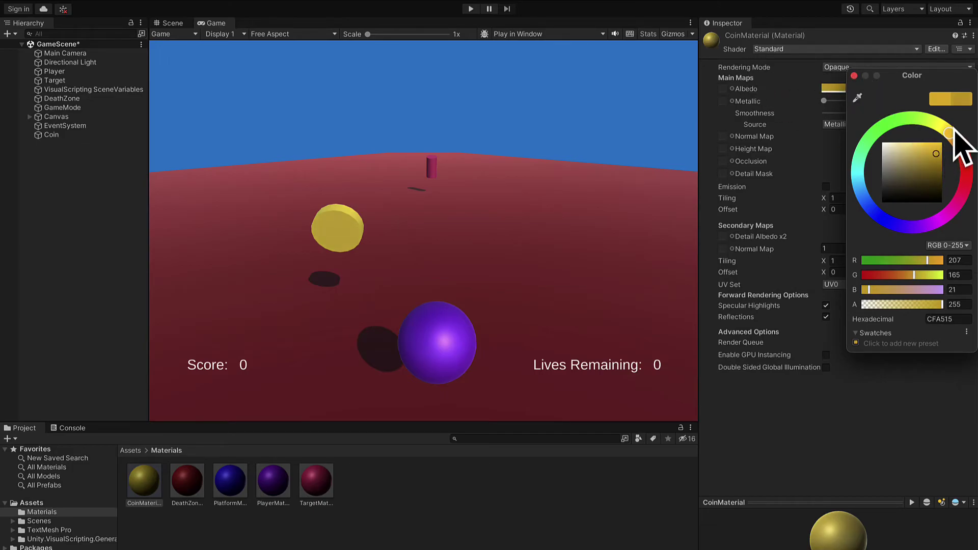
drag(960, 128, 956, 125)
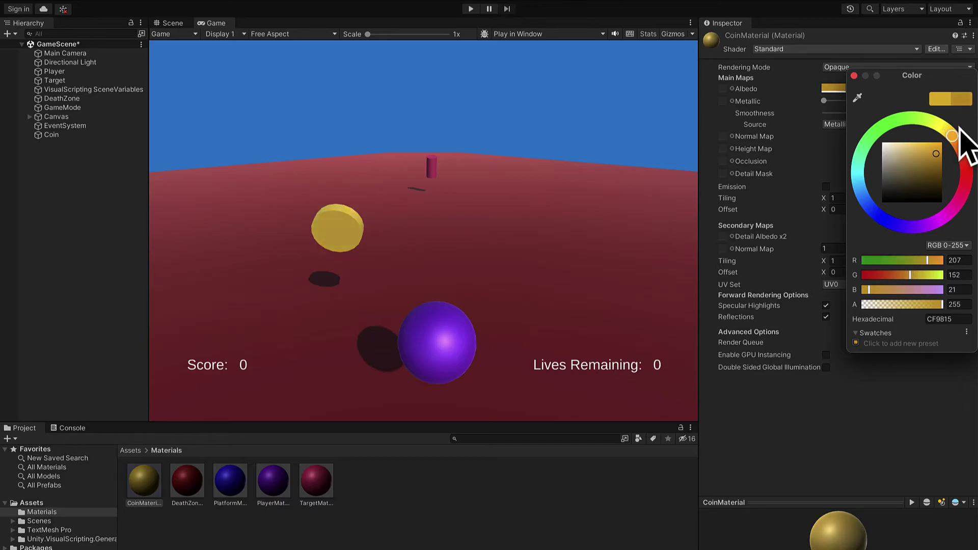
click(854, 76)
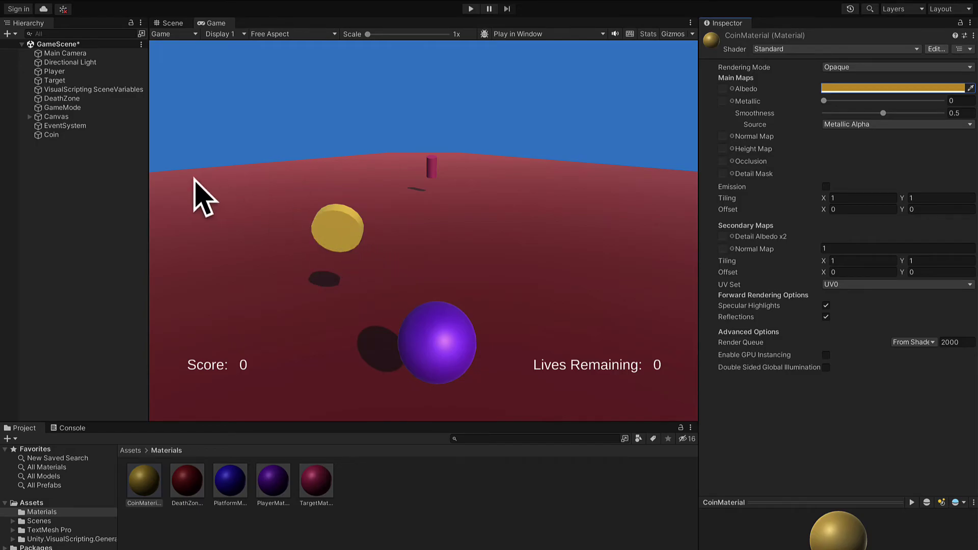
Step: Create a new folder named Prefabs in the Assets folder
click(52, 135)
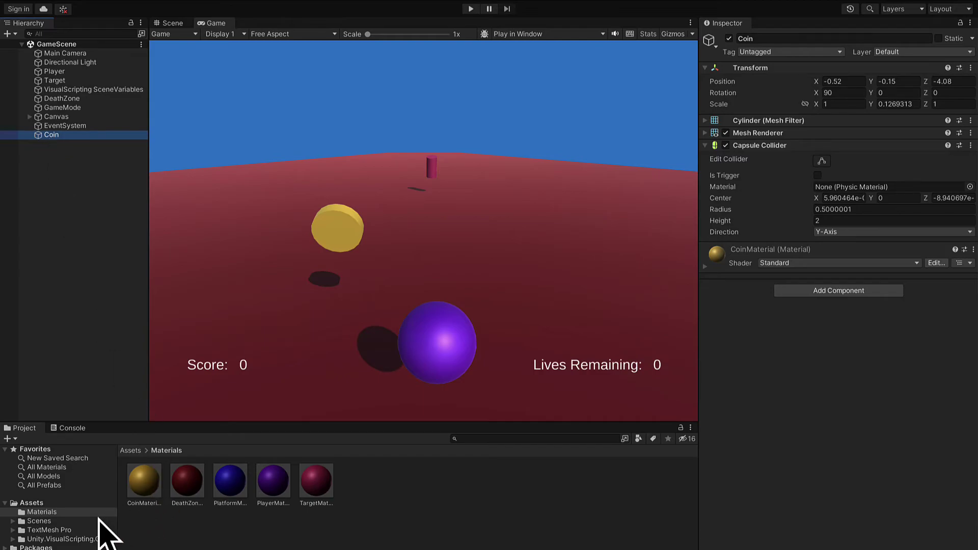
click(59, 501)
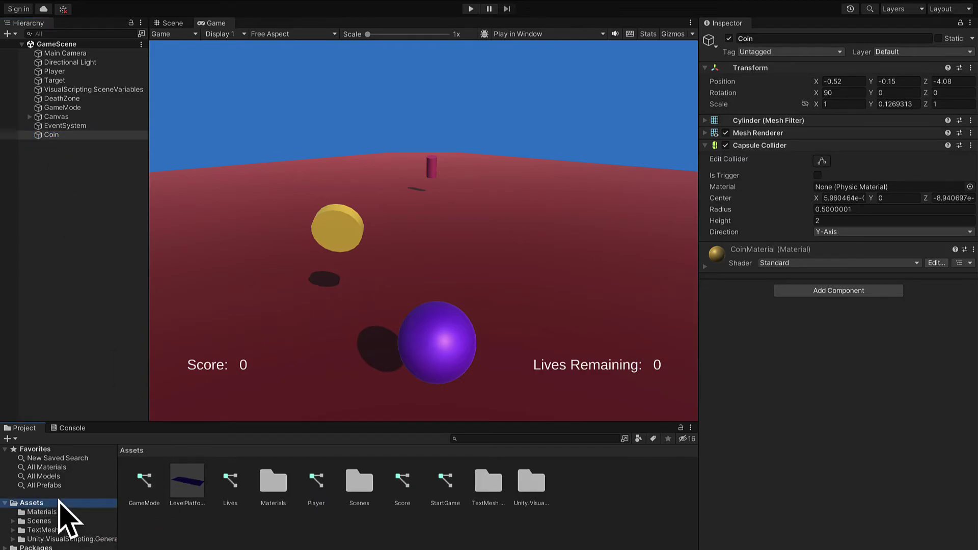
right_click(241, 535)
mouse_move(371, 283)
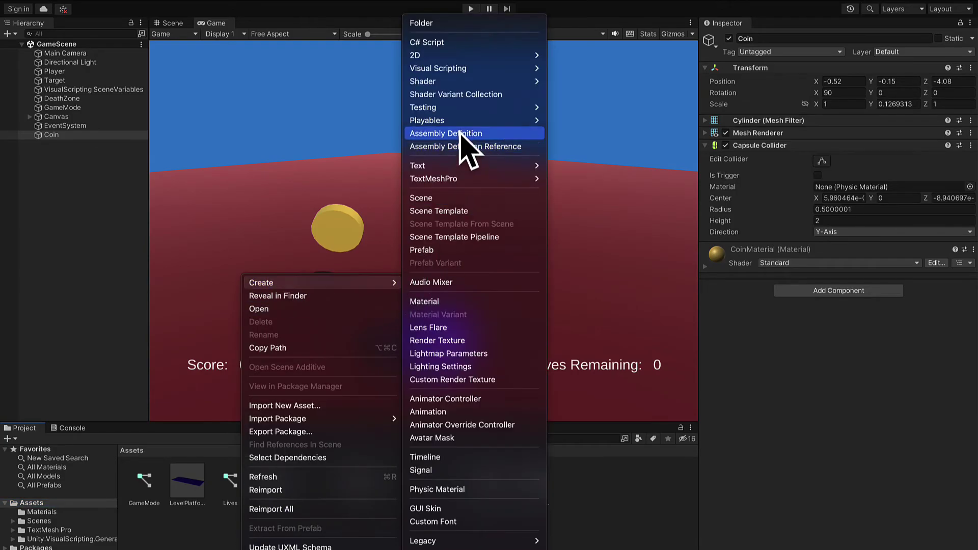
click(457, 23)
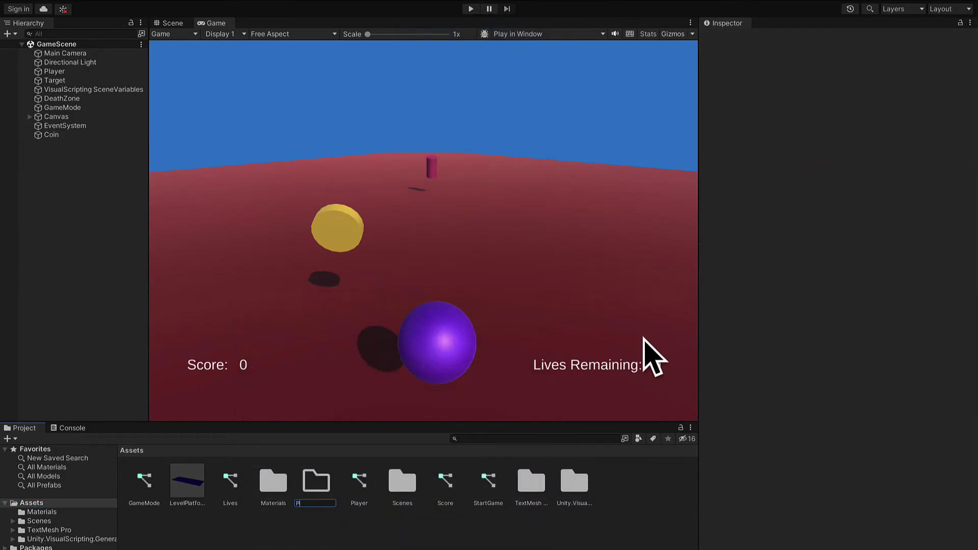
text(Prefabs)
key(Return)
click(316, 538)
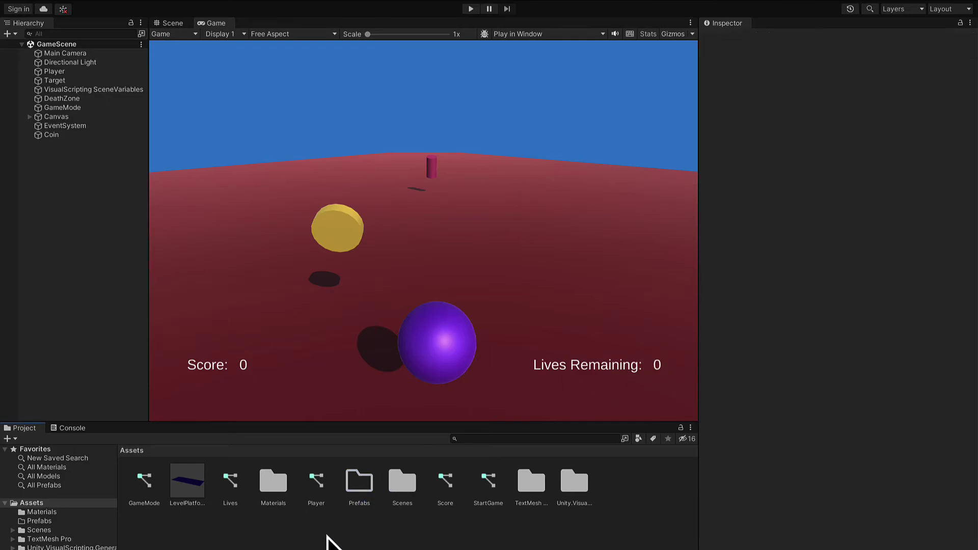
Step: Move the LevelPlatform prefab into Prefabs and check it in prefab mode
drag(193, 488, 359, 486)
double_click(316, 485)
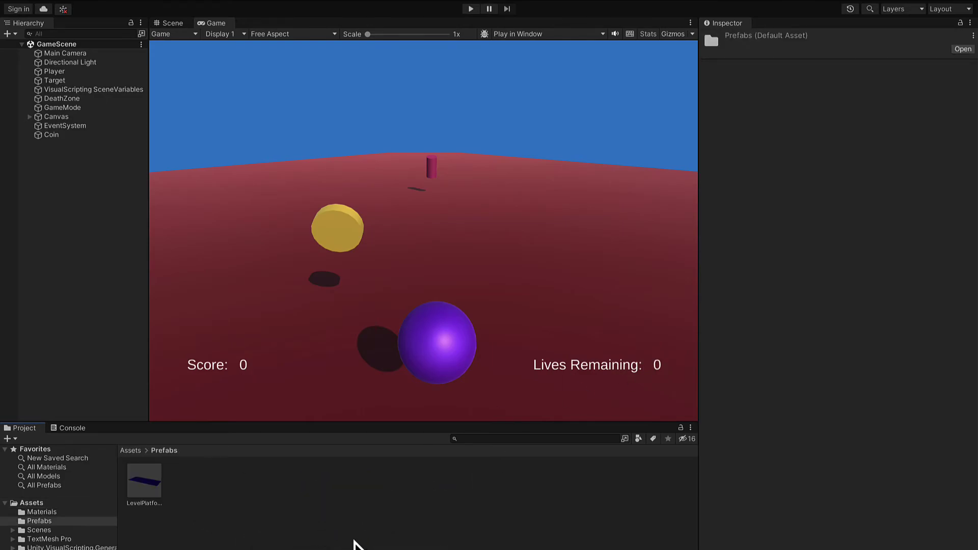
double_click(158, 487)
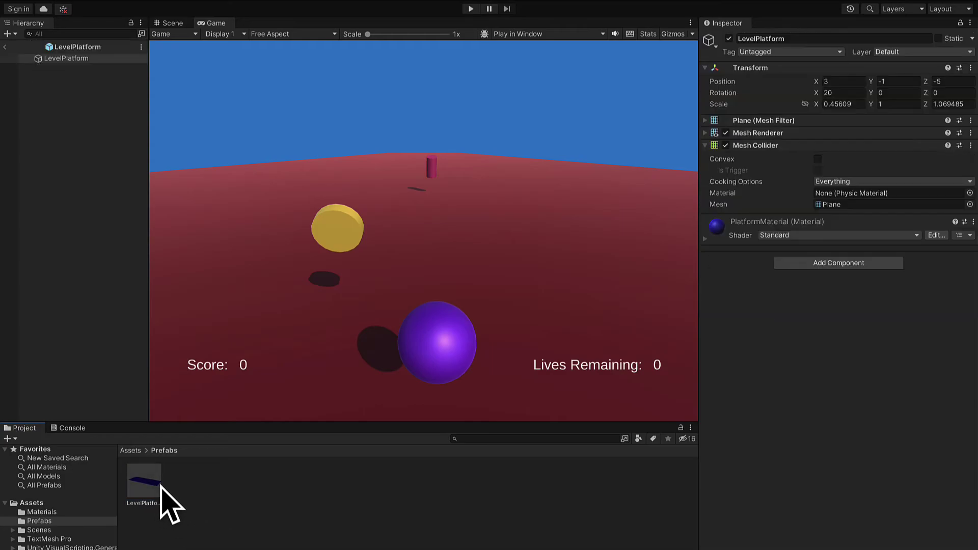
click(179, 25)
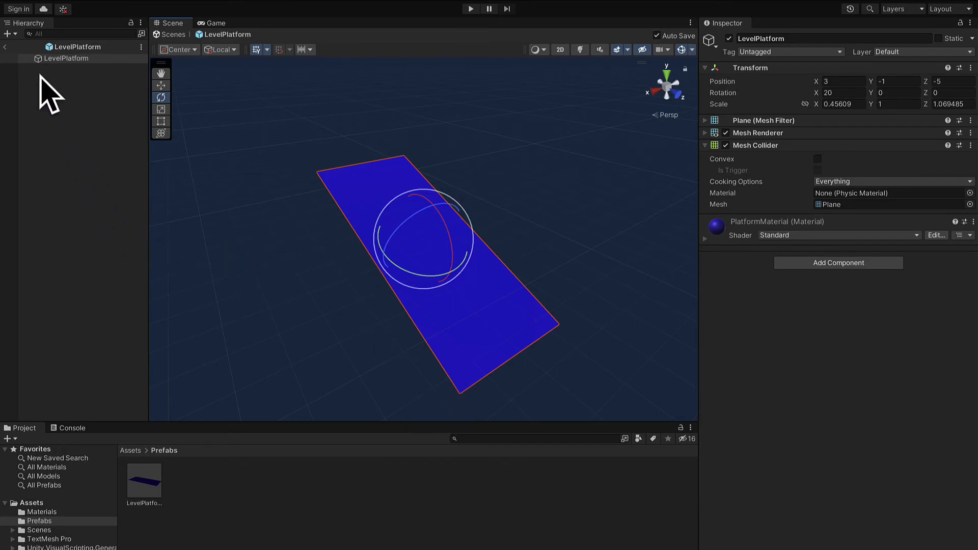
click(6, 47)
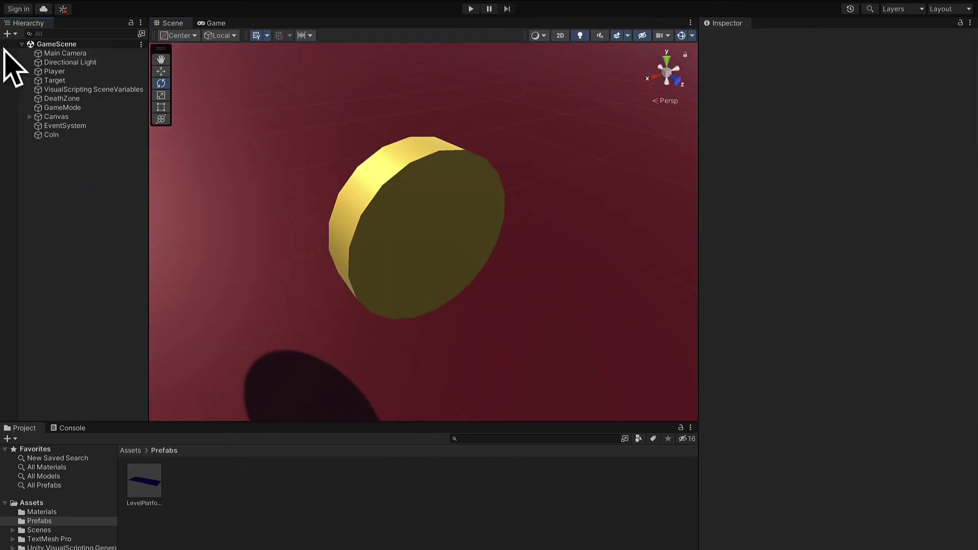
Step: Drag the scene's Coin into Prefabs to make a Coin prefab
click(97, 135)
scroll(359, 233, down, 3)
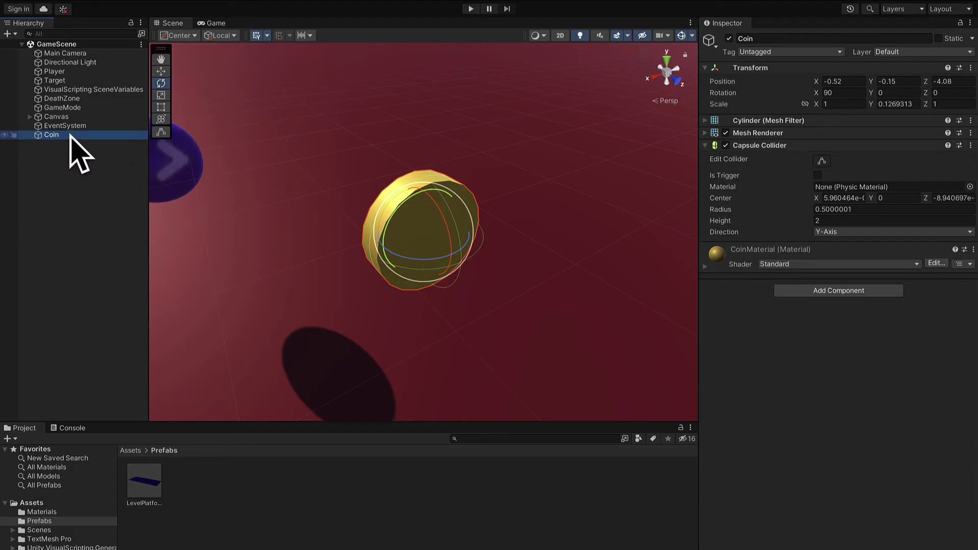
drag(67, 135, 188, 530)
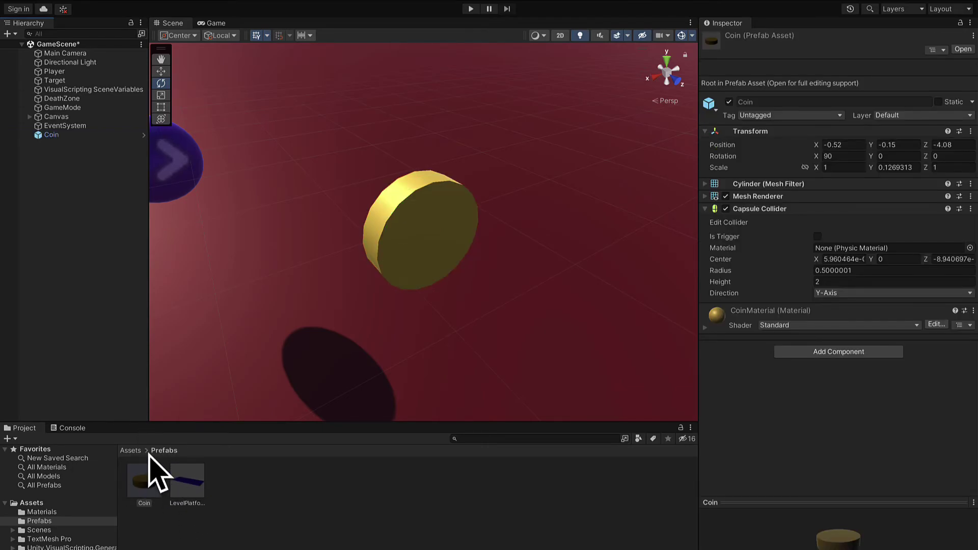
Step: Save GameScene with Ctrl+S and inspect the Player and placed Coin objects
click(142, 536)
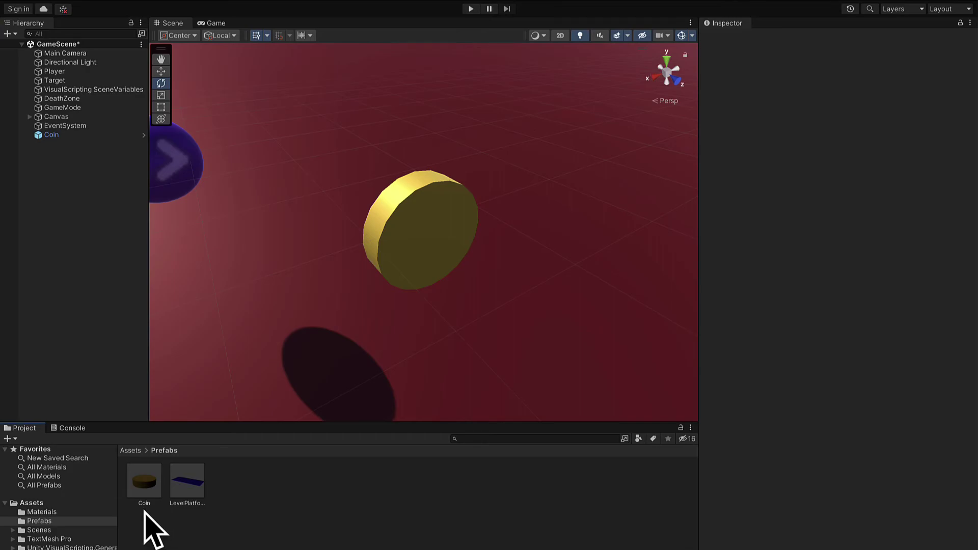
key(ctrl+s)
click(95, 62)
click(98, 71)
scroll(197, 182, down, 2)
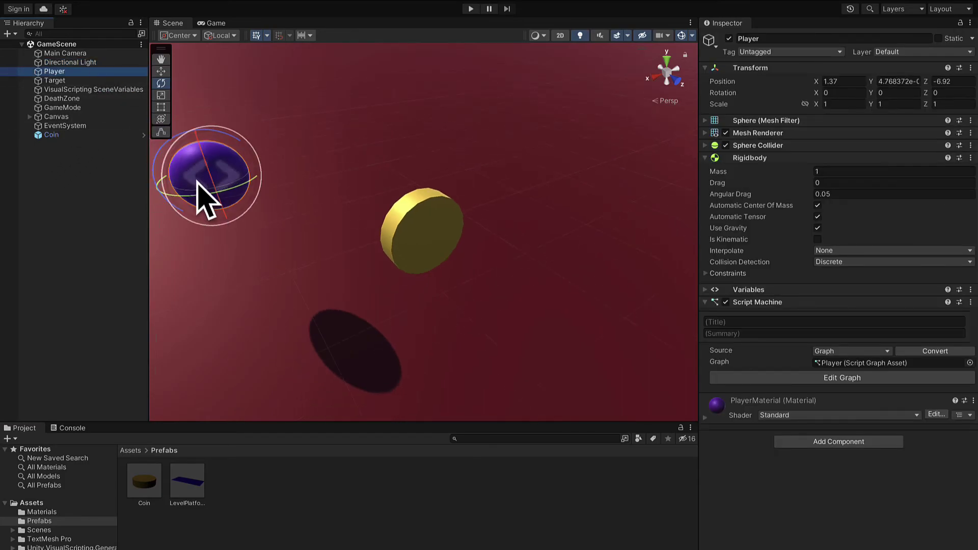
click(65, 136)
click(257, 490)
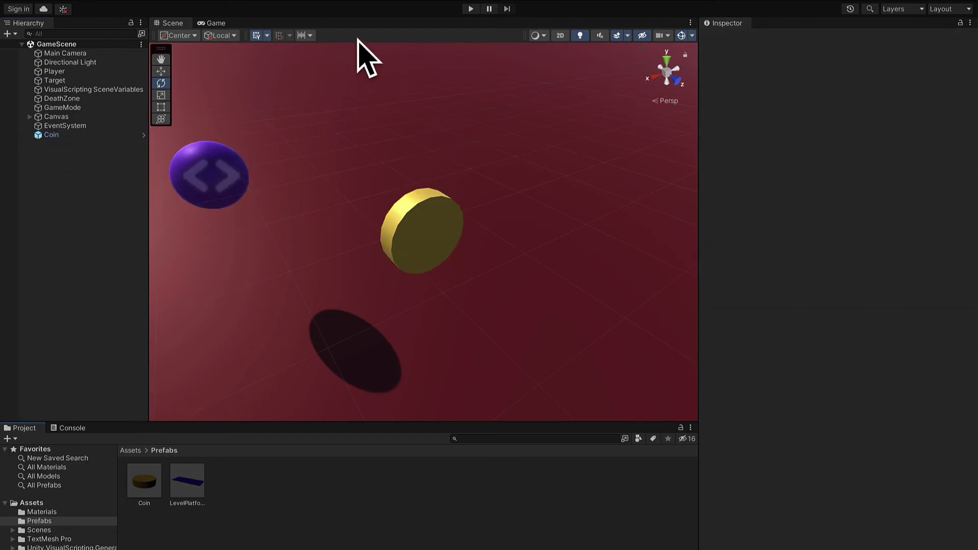
Step: Drag additional Coin prefab copies from Prefabs into the scene around the level
drag(161, 490, 305, 306)
drag(143, 482, 537, 205)
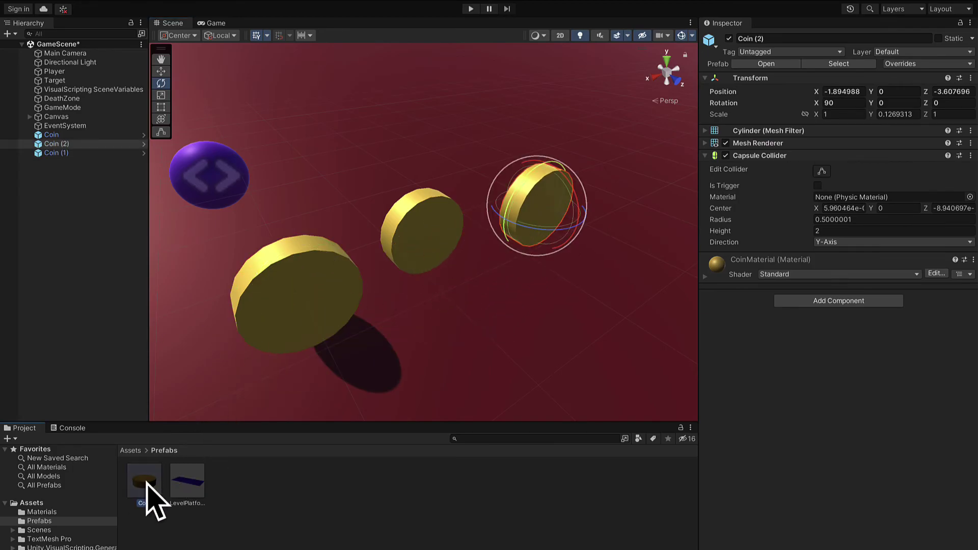
drag(144, 485, 366, 178)
scroll(443, 399, down, 3)
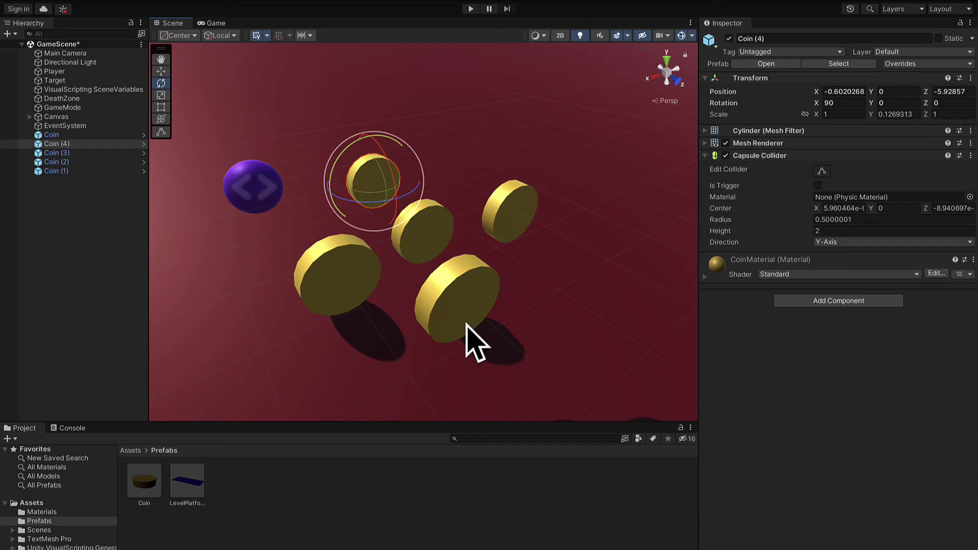
Step: Stretch the Coin prefab's X scale to 4.56 and view the stretched coins in GameScene
double_click(144, 484)
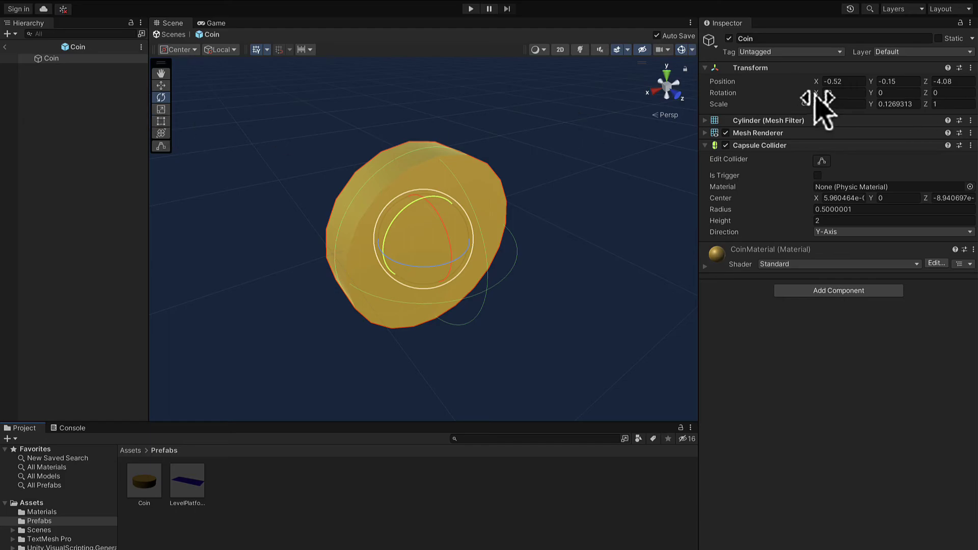
drag(817, 104, 883, 106)
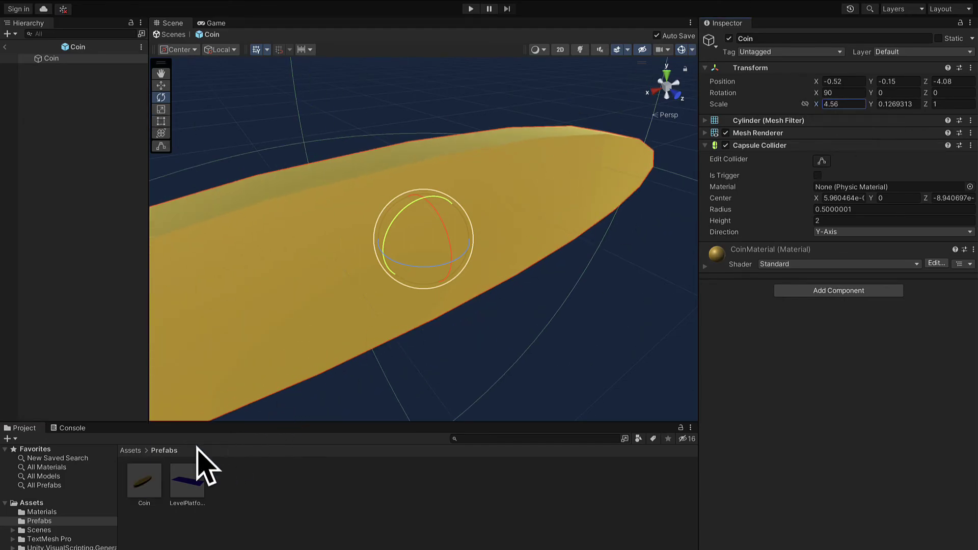
click(5, 47)
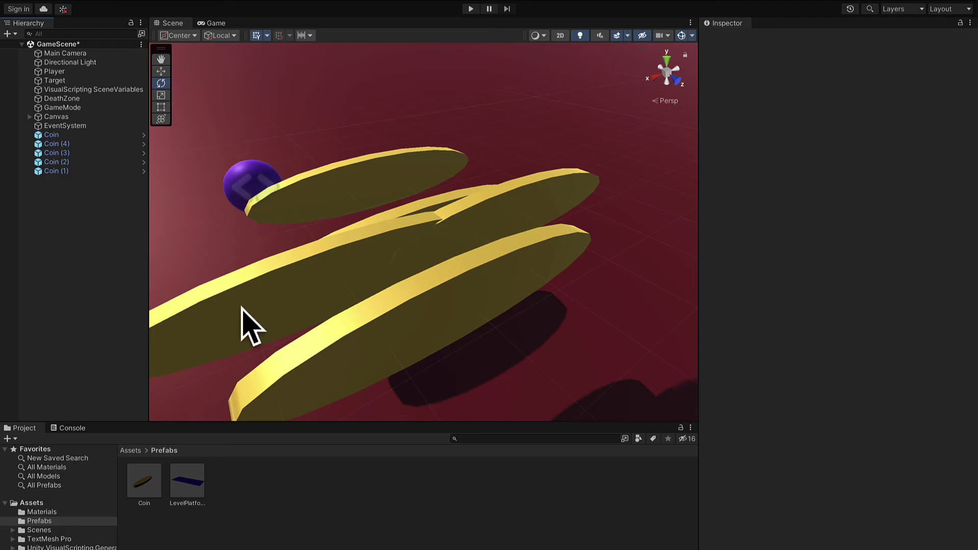
Step: Reset the Coin prefab's X scale to 1 and return to GameScene
double_click(147, 480)
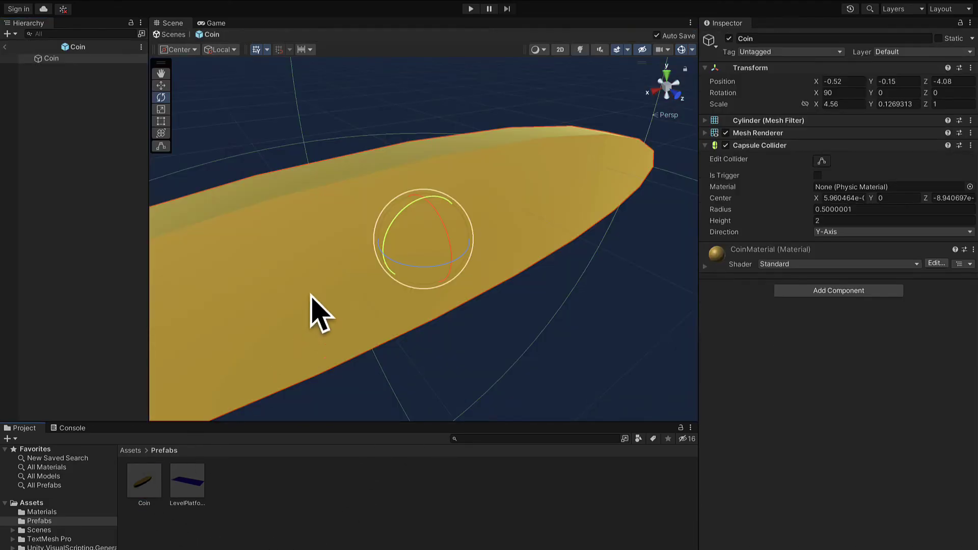
click(841, 104)
text(1)
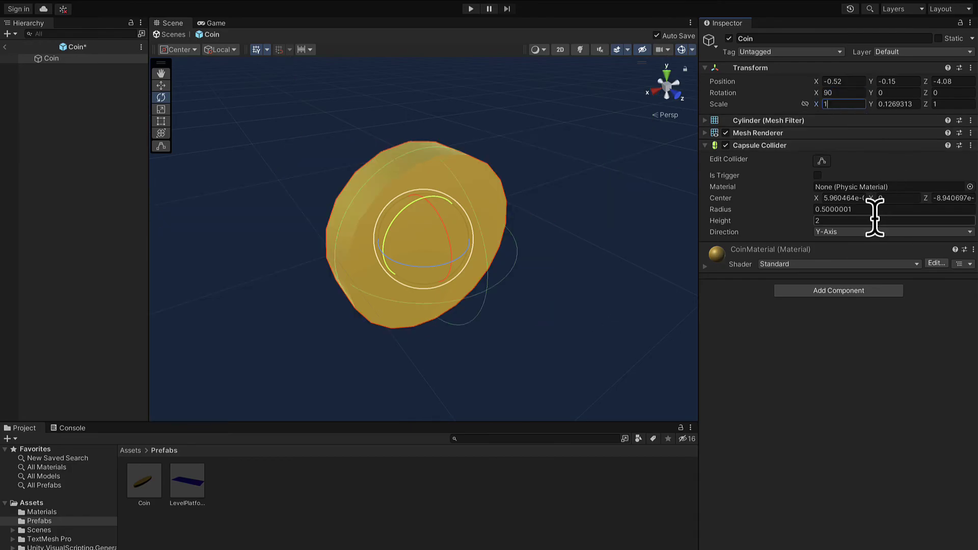
click(5, 47)
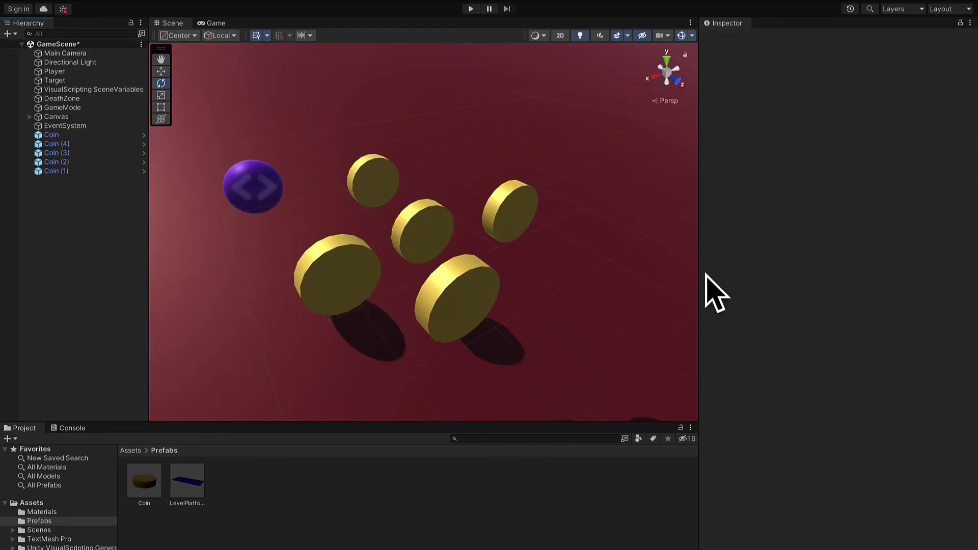
drag(700, 278, 752, 267)
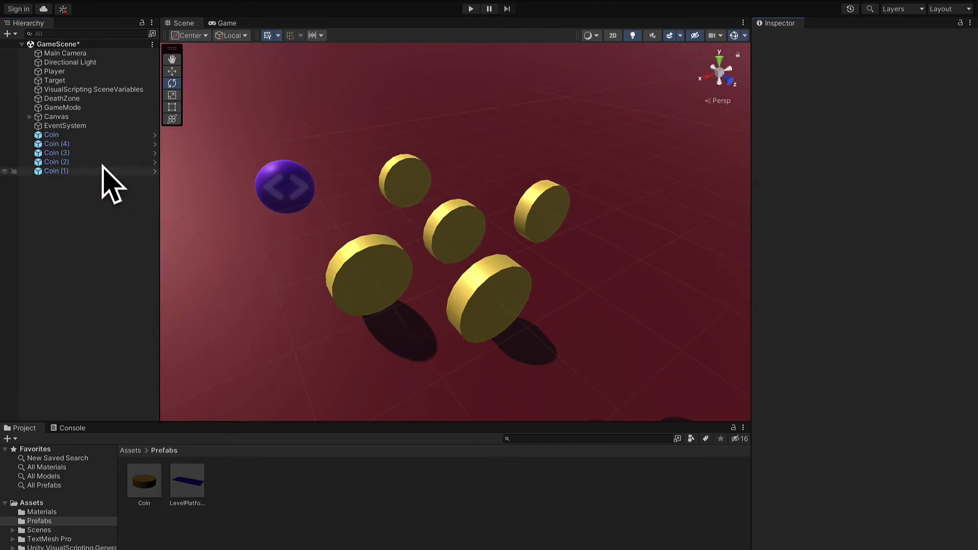
click(224, 23)
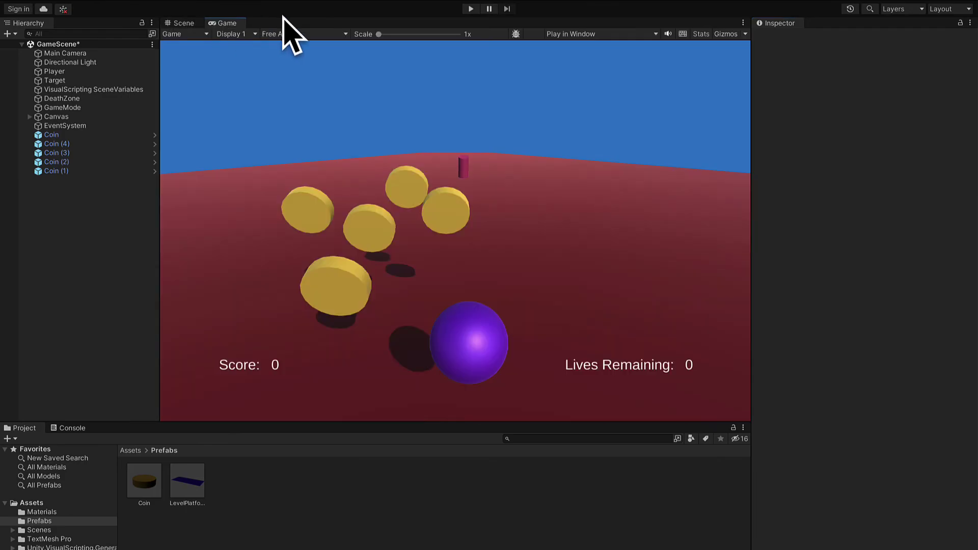
click(471, 9)
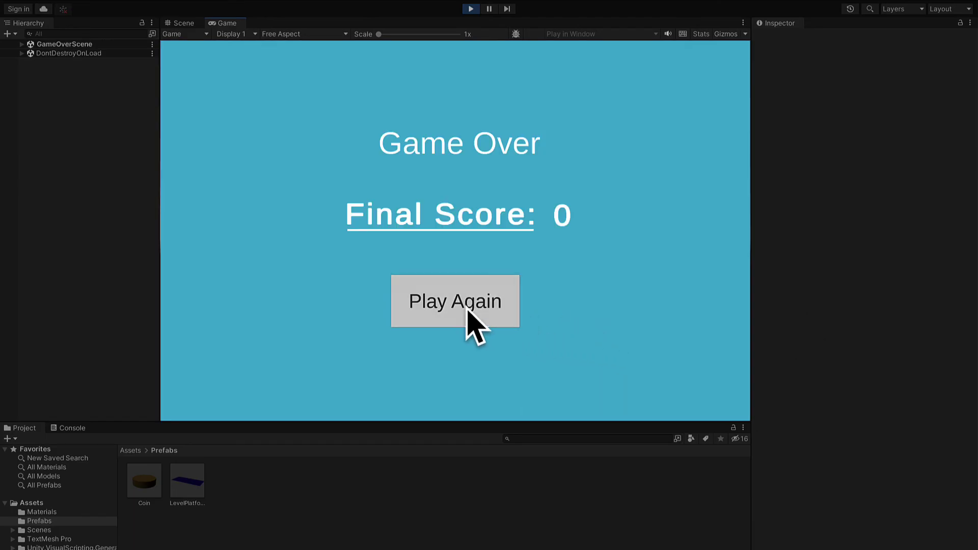
click(466, 308)
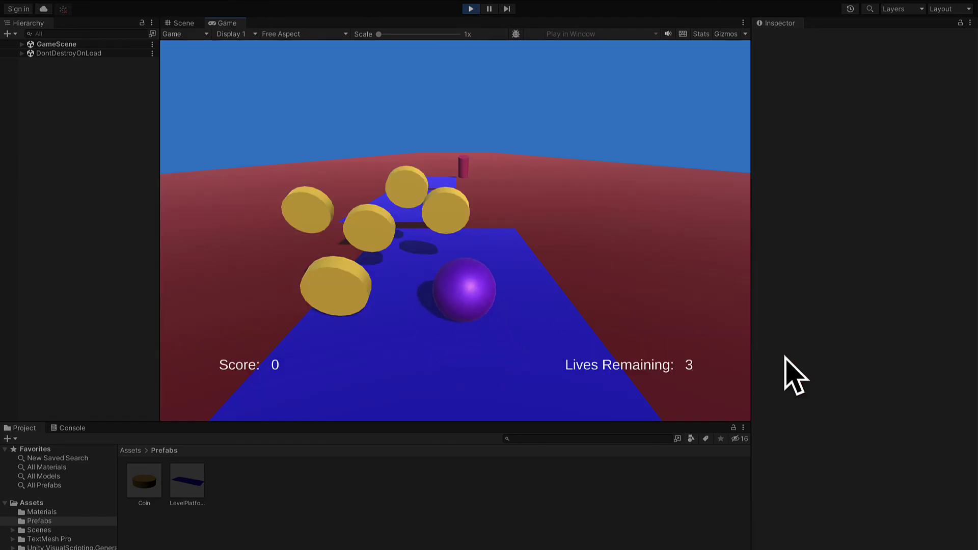
key(Up)
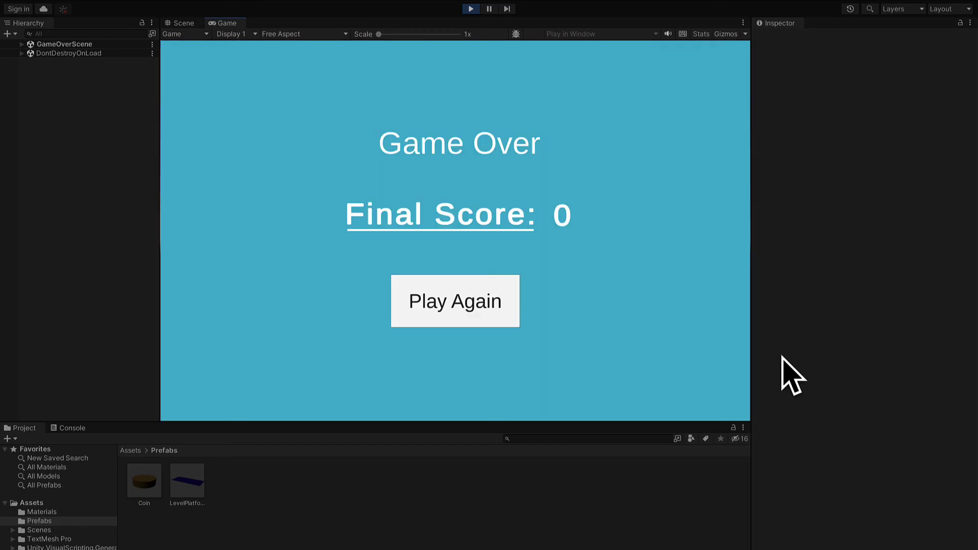
click(458, 315)
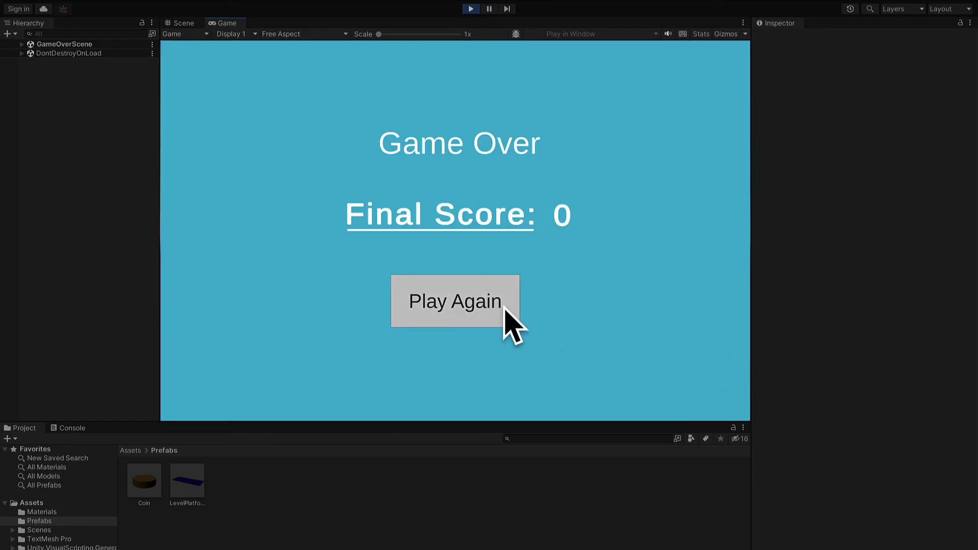
click(505, 309)
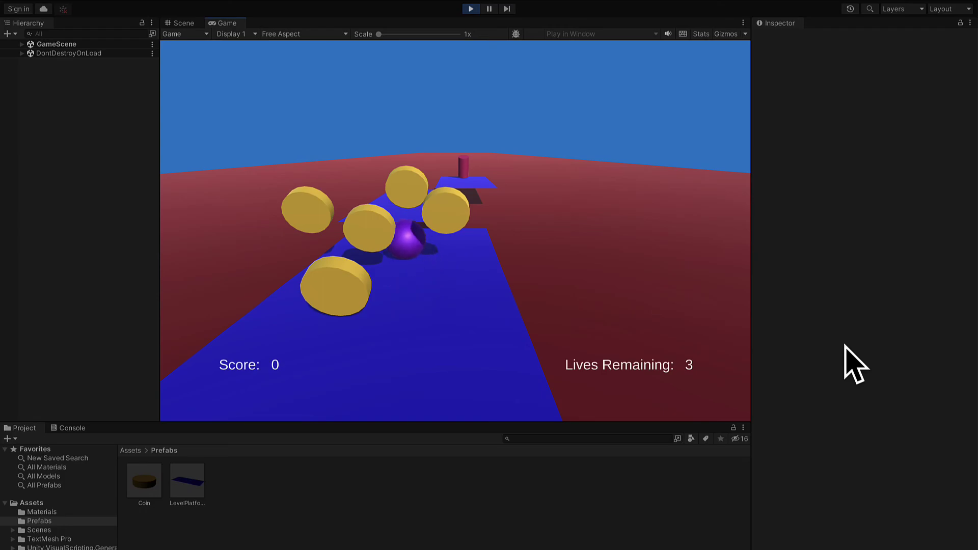
Step: Stop play mode and delete all five Coin instances from the GameScene hierarchy
click(474, 10)
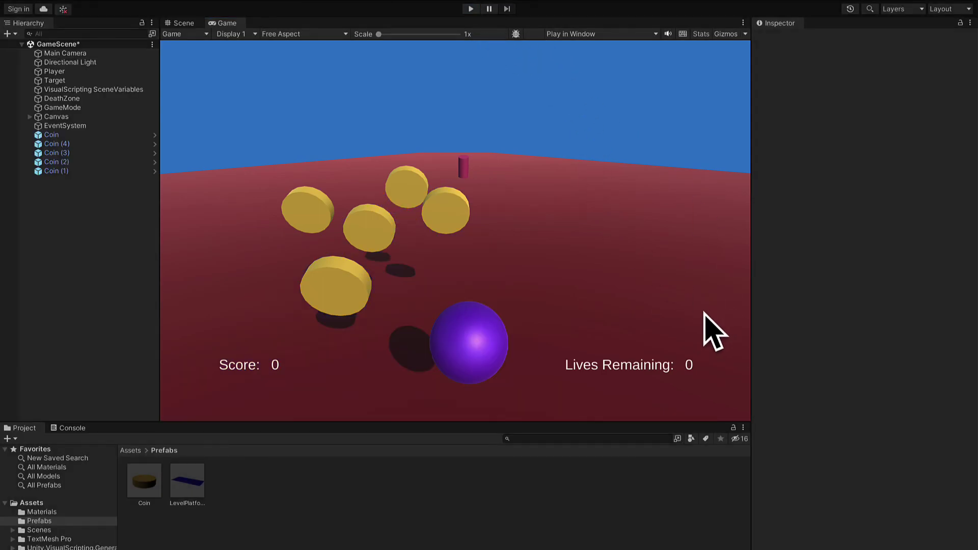
click(182, 22)
click(56, 171)
shift+click(51, 134)
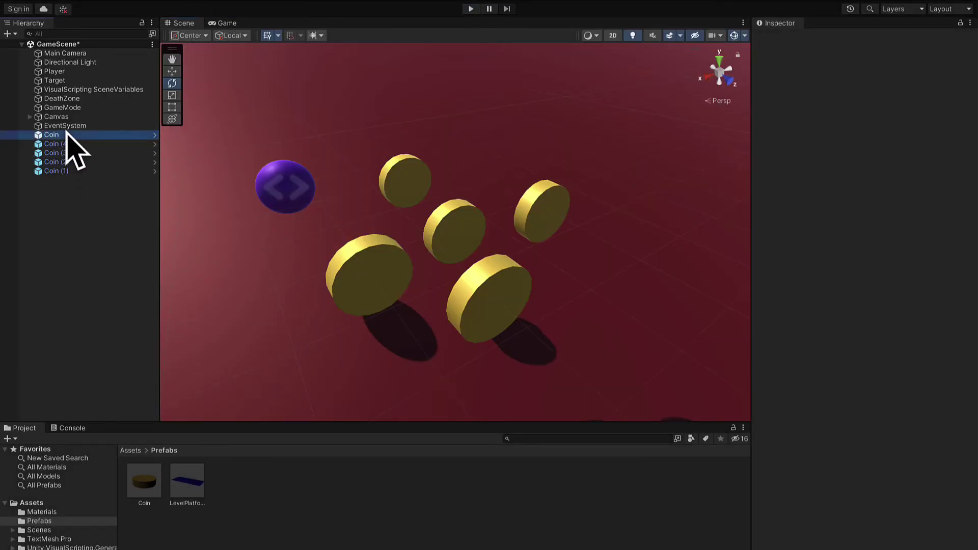
right_click(85, 159)
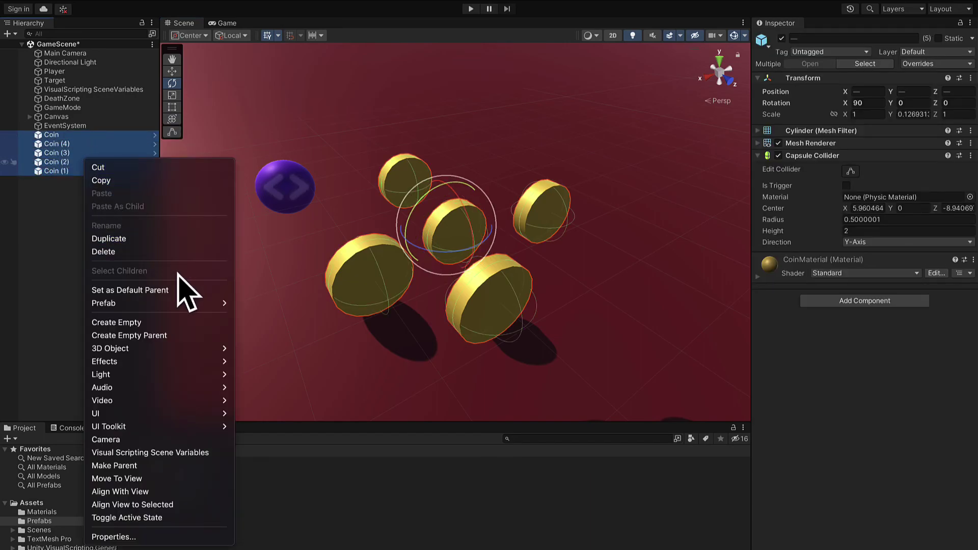
click(176, 252)
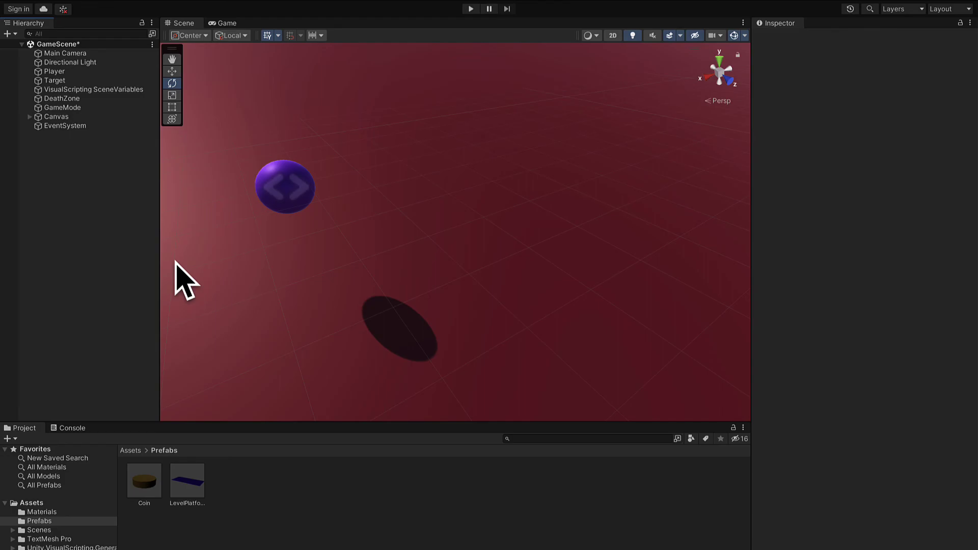
double_click(144, 487)
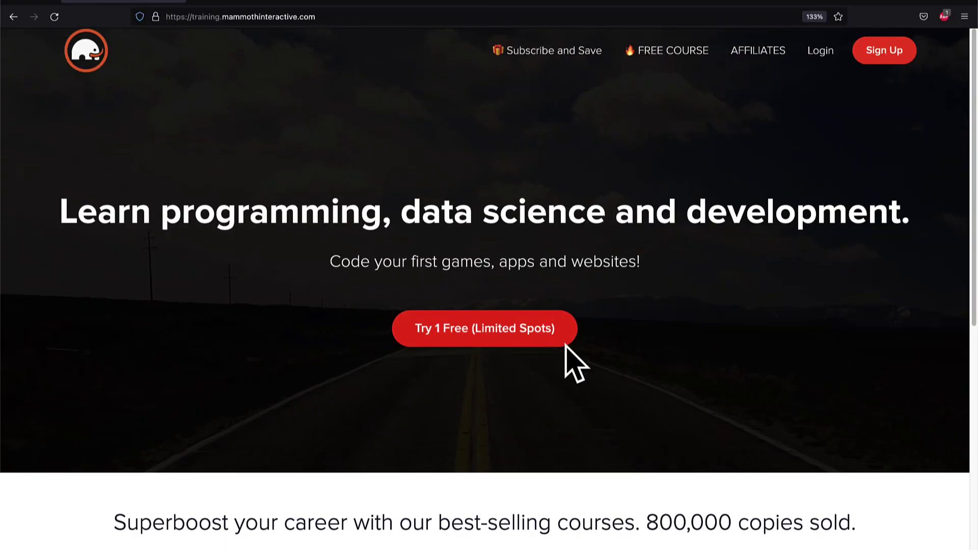
Step: Open View All Products from the Mammoth Interactive home page and browse the course grid
scroll(637, 338, down, 5)
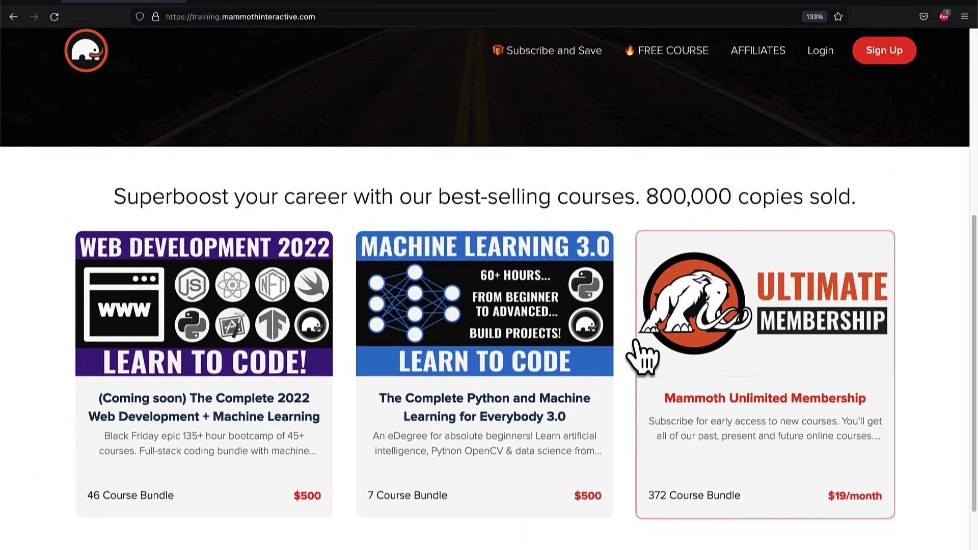
scroll(695, 506, down, 2)
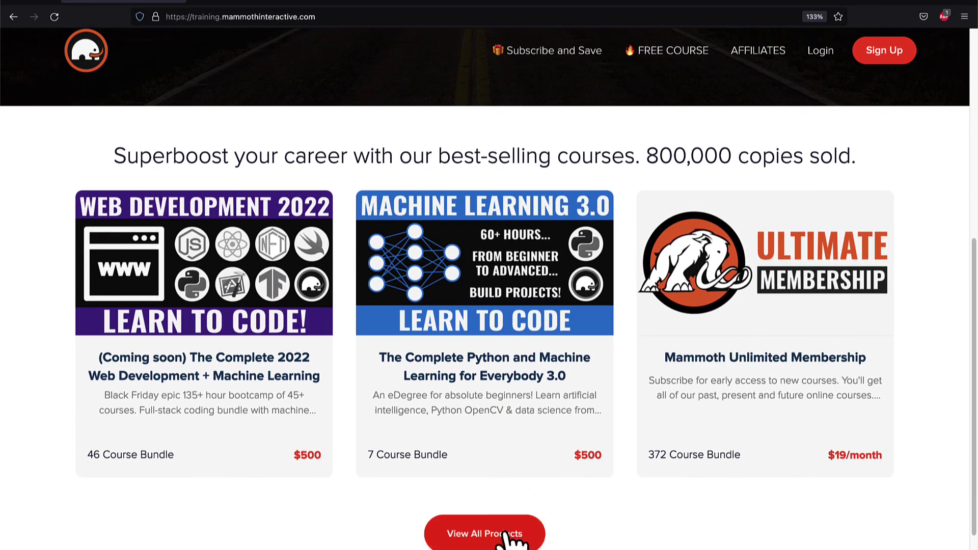
click(509, 535)
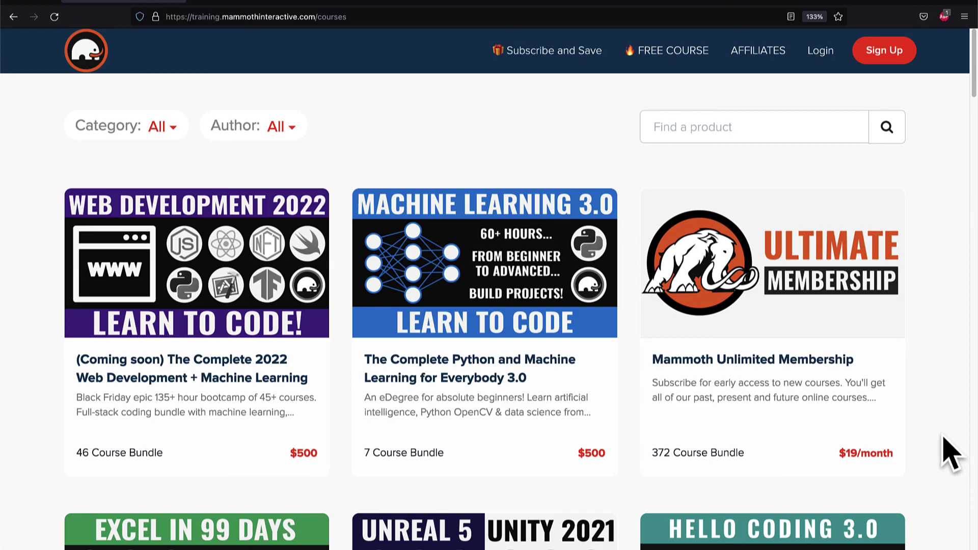
scroll(944, 433, down, 4)
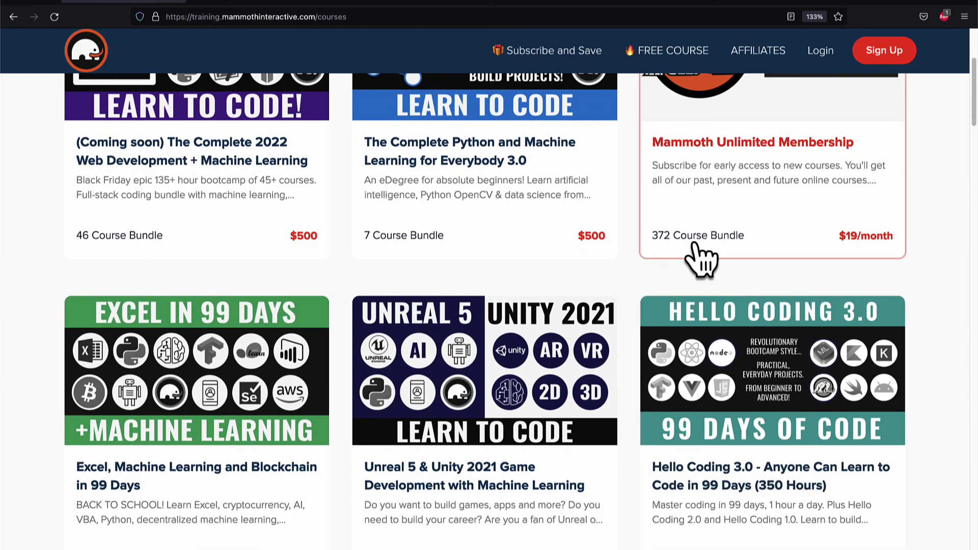
scroll(725, 245, down, 1)
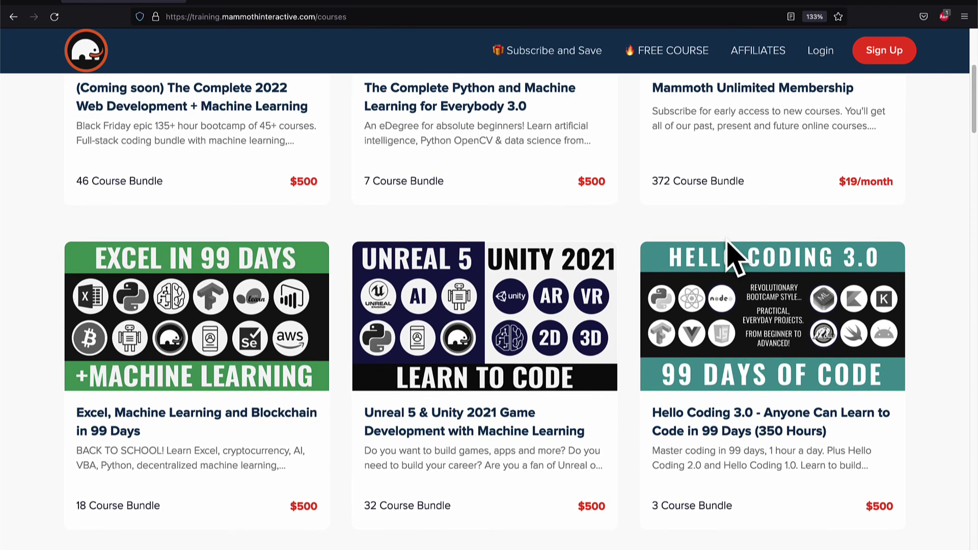